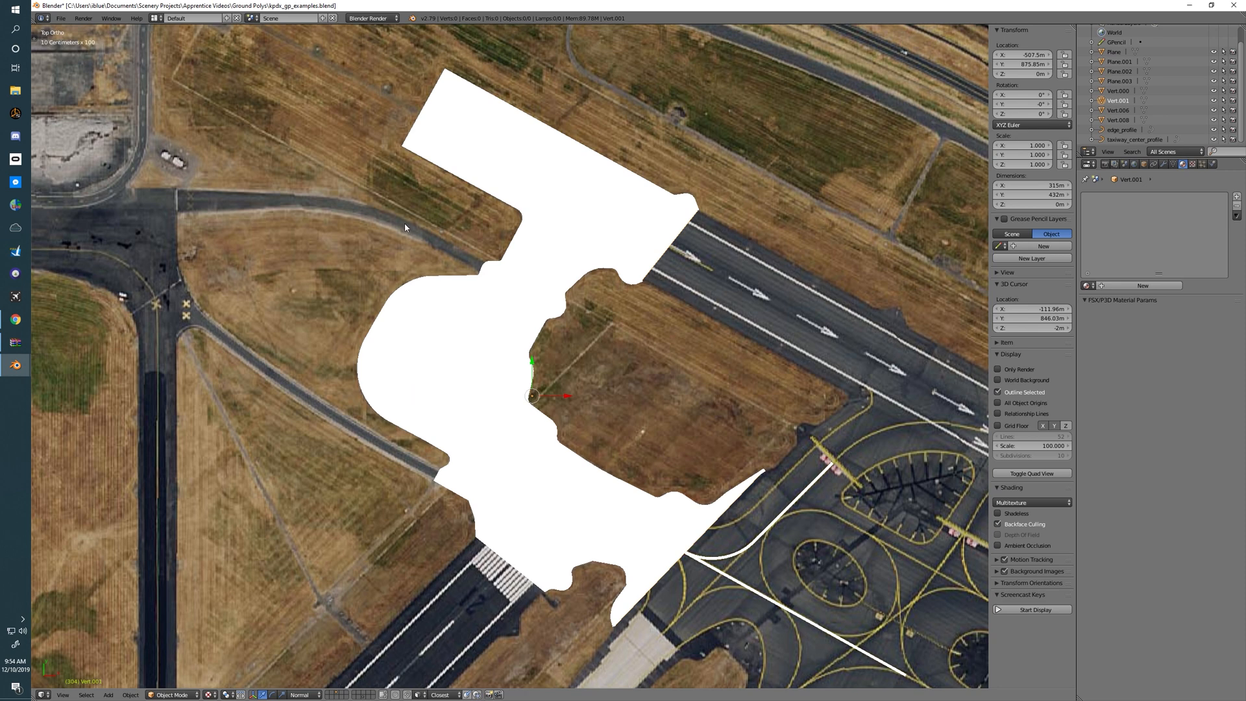
- Give the white pavement polygon a new material named asphalt_base with diffuse intensity 1.000 and specular intensity 0.000
{"action": "right_click", "coordinate": [409, 287]}
{"action": "scroll", "coordinate": [493, 295], "scroll_direction": "up", "scroll_amount": 2}
{"action": "scroll", "coordinate": [521, 317], "scroll_direction": "down", "scroll_amount": 1}
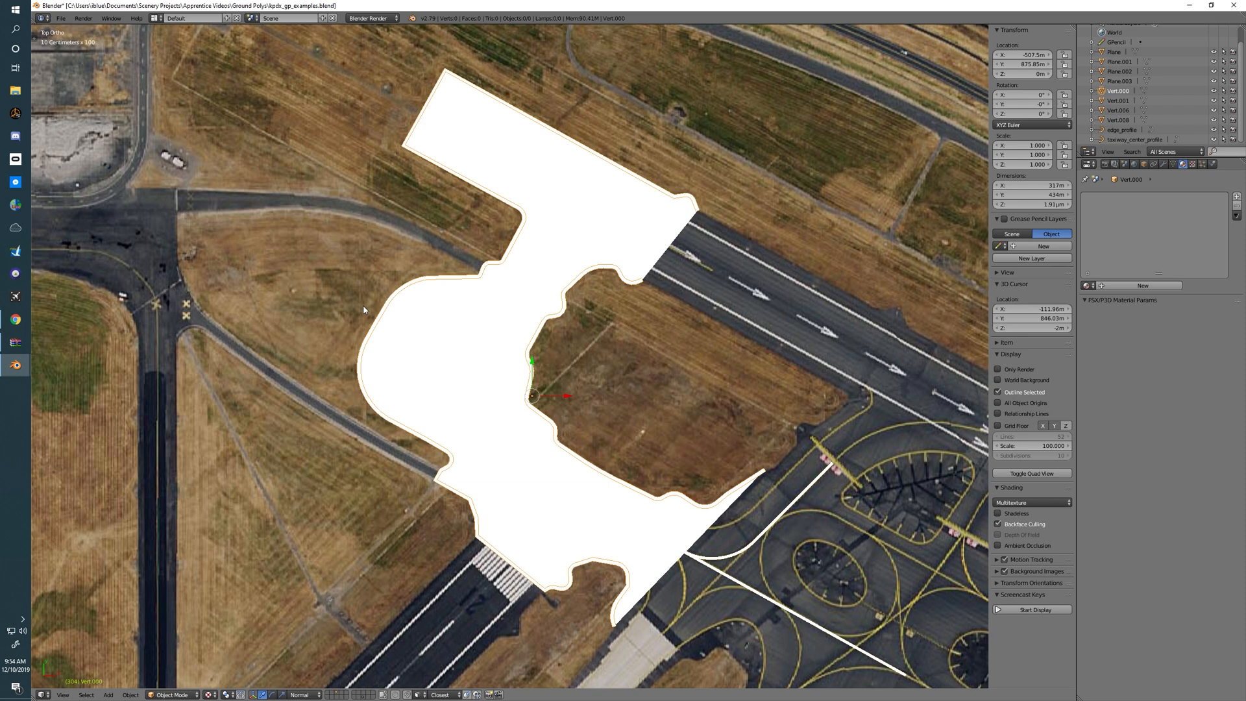
{"action": "right_click", "coordinate": [468, 366]}
{"action": "right_click", "coordinate": [467, 347]}
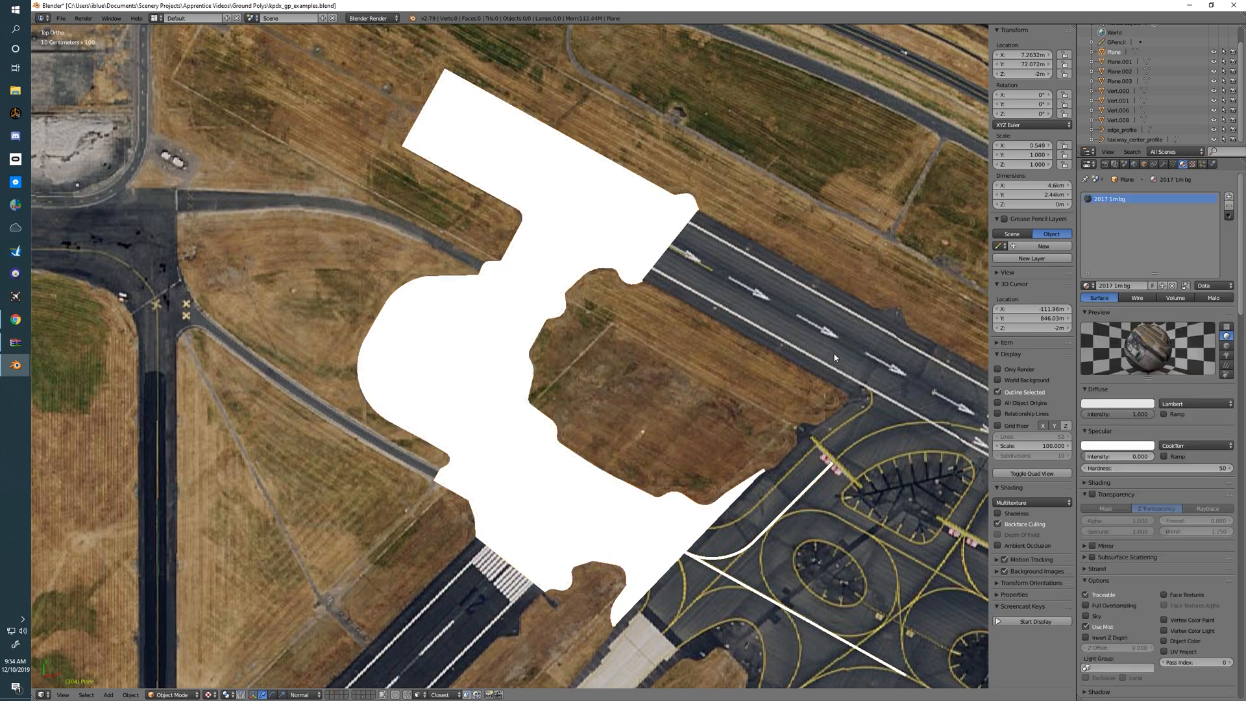
{"action": "right_click", "coordinate": [560, 248]}
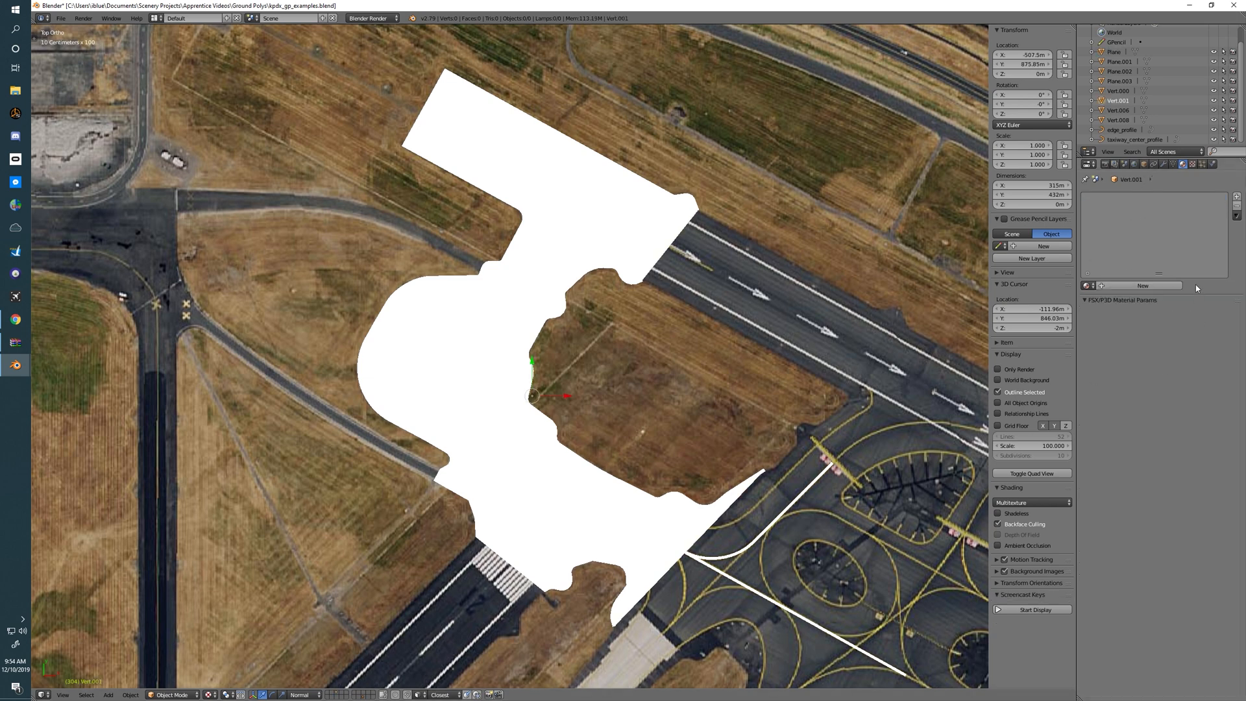
{"action": "left_click", "coordinate": [1137, 286]}
{"action": "left_click", "coordinate": [1135, 286]}
{"action": "type", "text": "asphalt_base"}
{"action": "key", "text": "Return"}
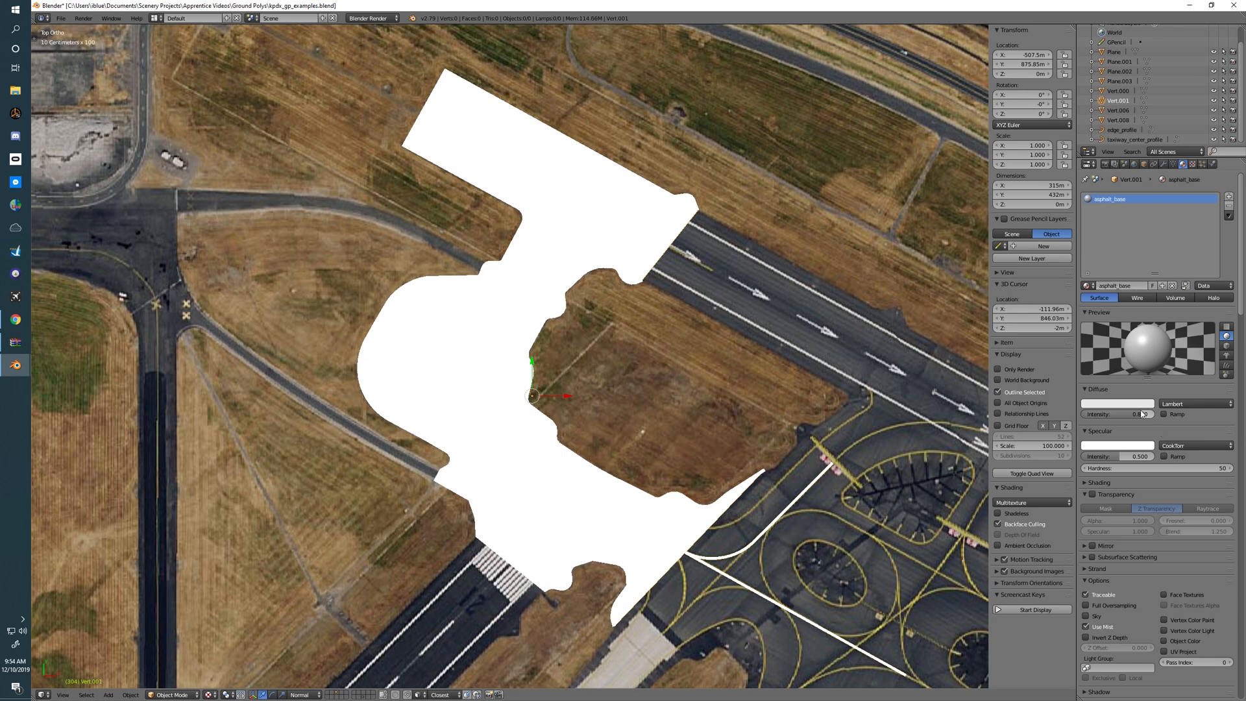
{"action": "left_click_drag", "start_coordinate": [1142, 414], "coordinate": [1161, 413]}
{"action": "left_click_drag", "start_coordinate": [1141, 456], "coordinate": [1097, 457]}
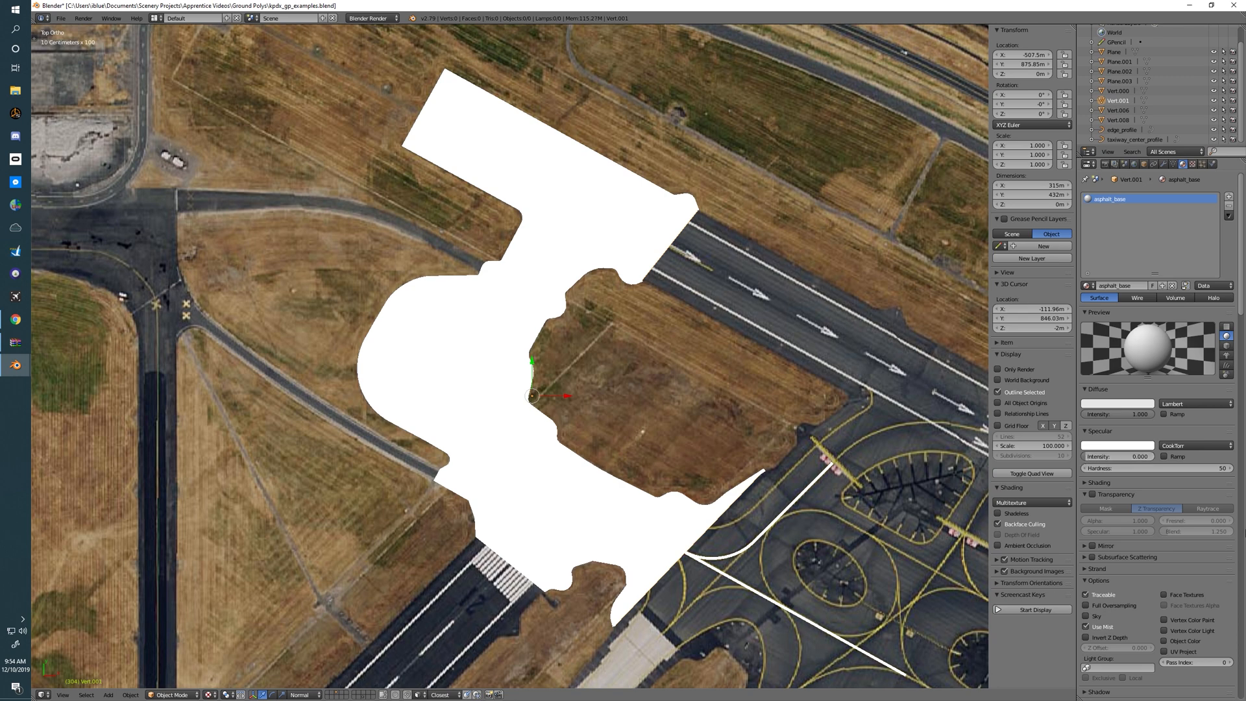
- Add a new image texture to the asphalt_base material and load asphalt_base.psd from the Ground Polys folder
{"action": "left_click", "coordinate": [1192, 164]}
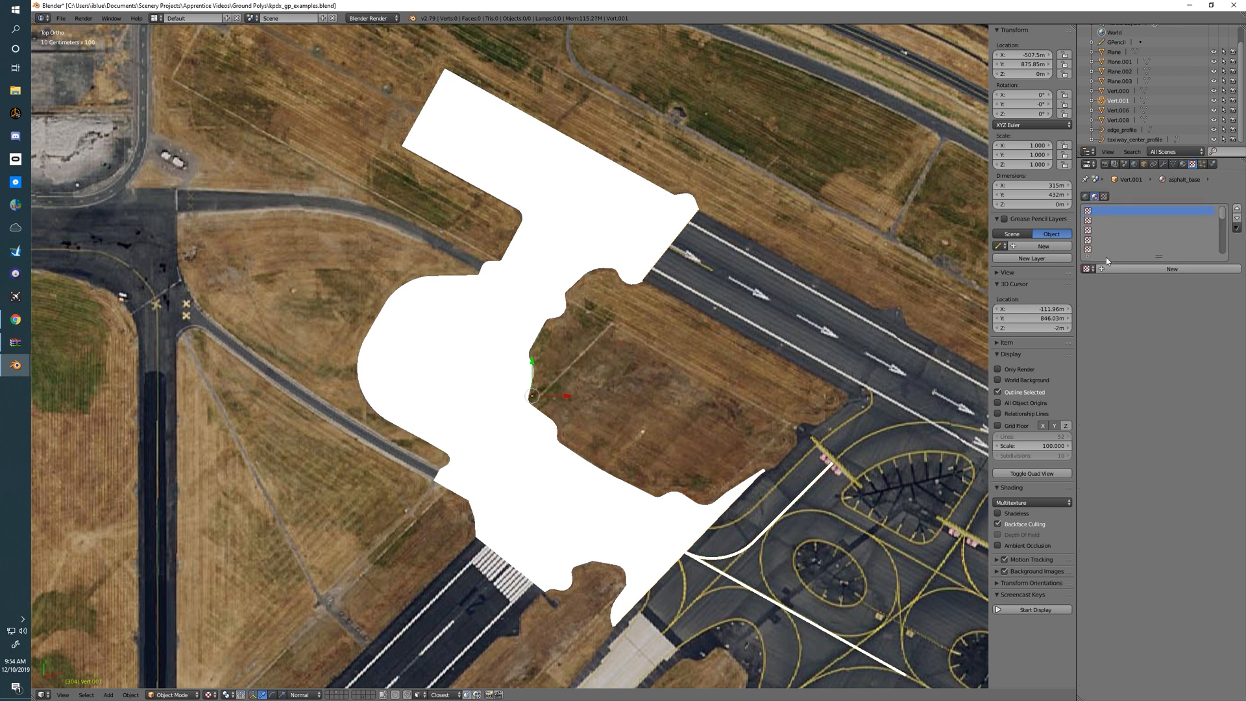
{"action": "left_click", "coordinate": [1164, 271]}
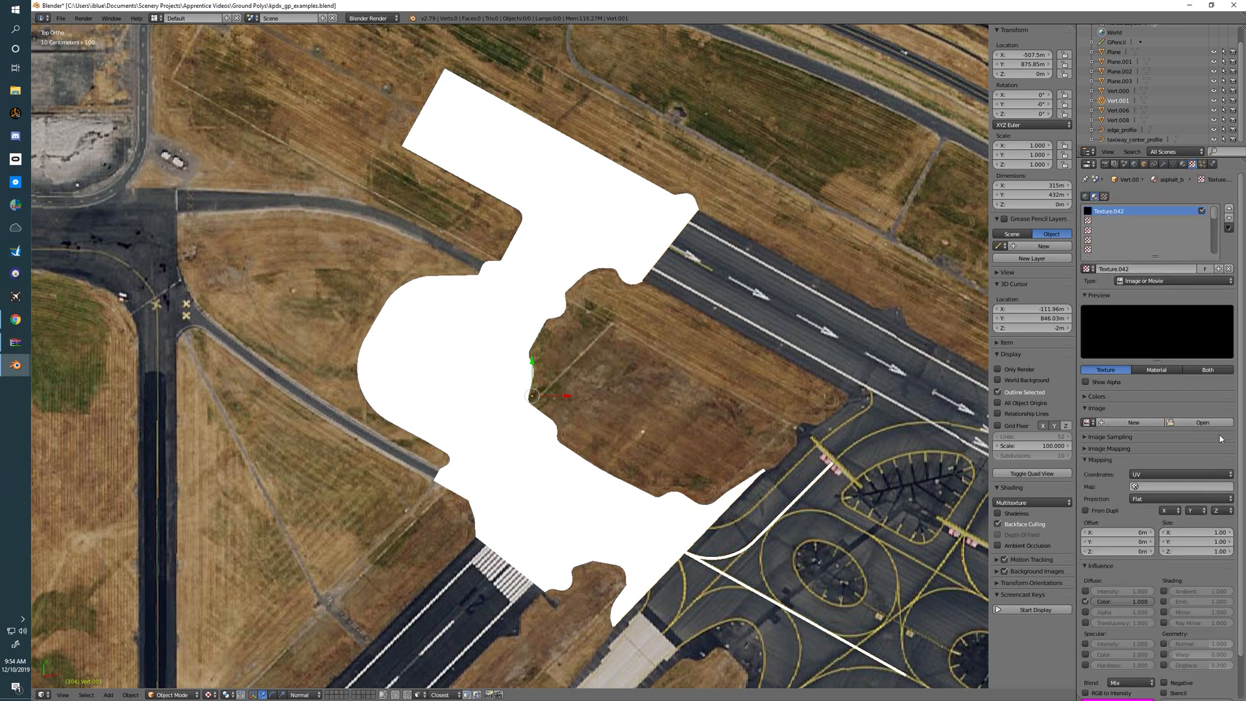
{"action": "left_click", "coordinate": [1204, 422]}
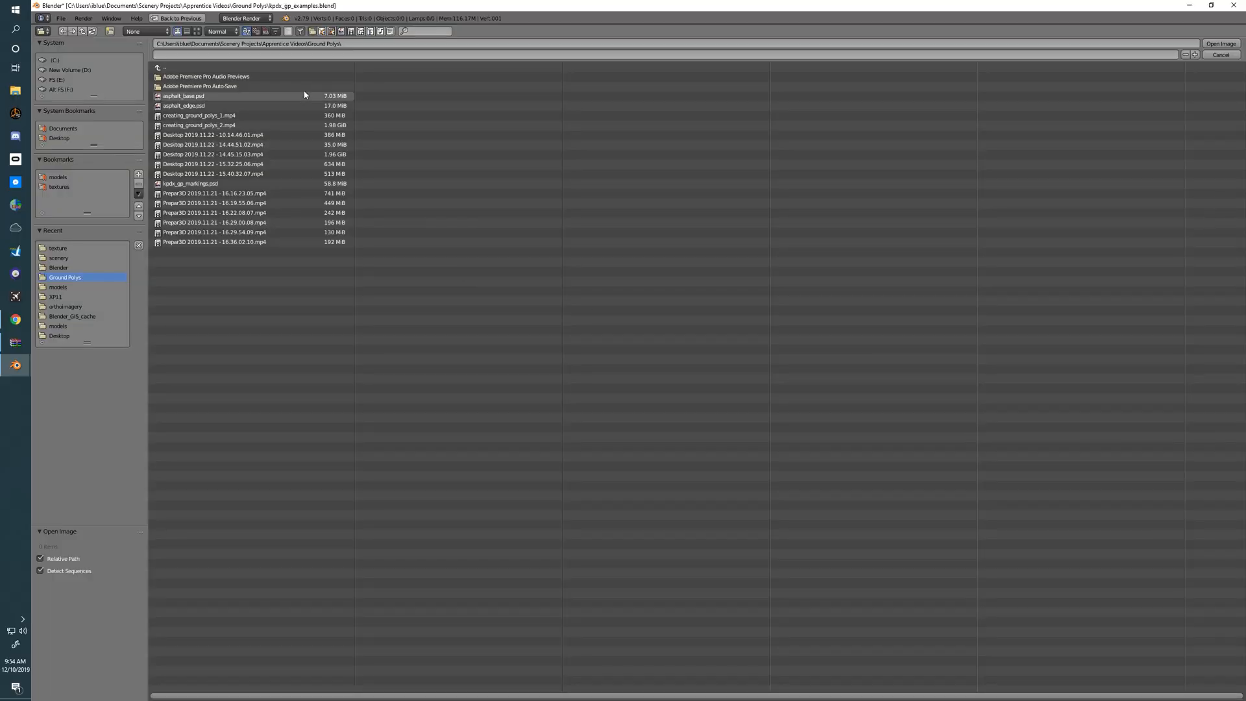
{"action": "double_click", "coordinate": [184, 96]}
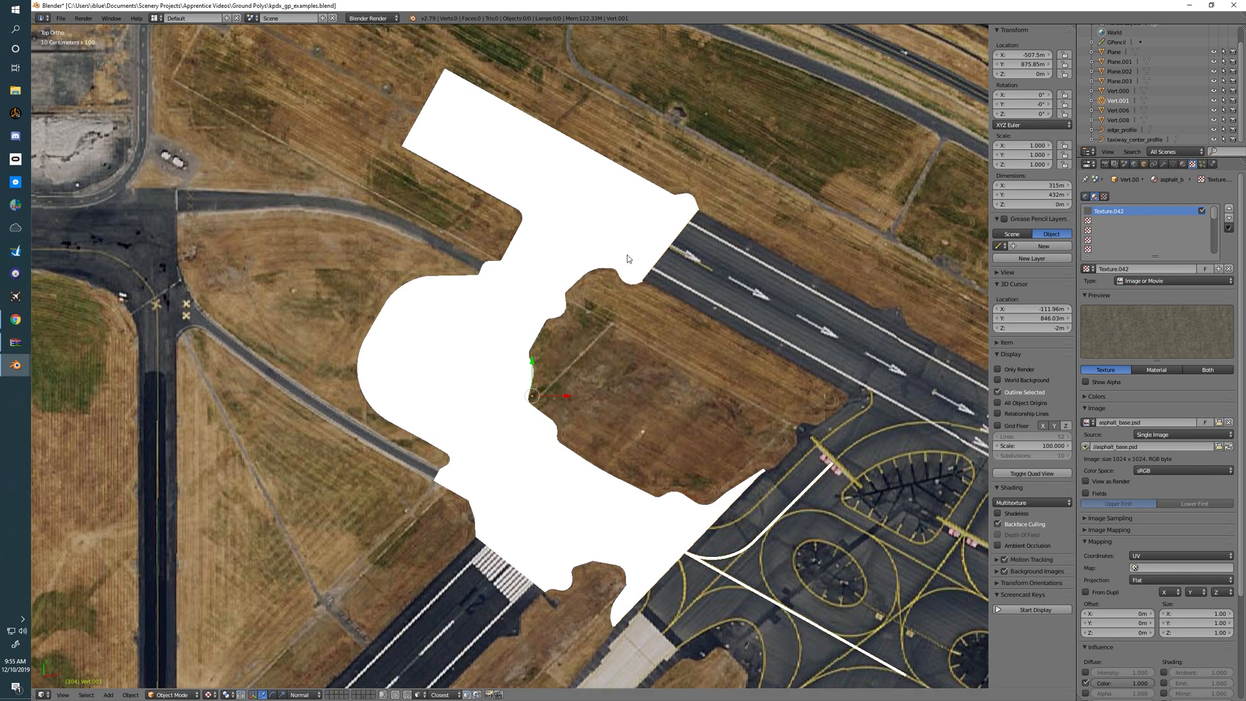
- Enter Edit Mode on the pavement polygon and inspect its faces and outline up close
{"action": "key", "text": "Tab"}
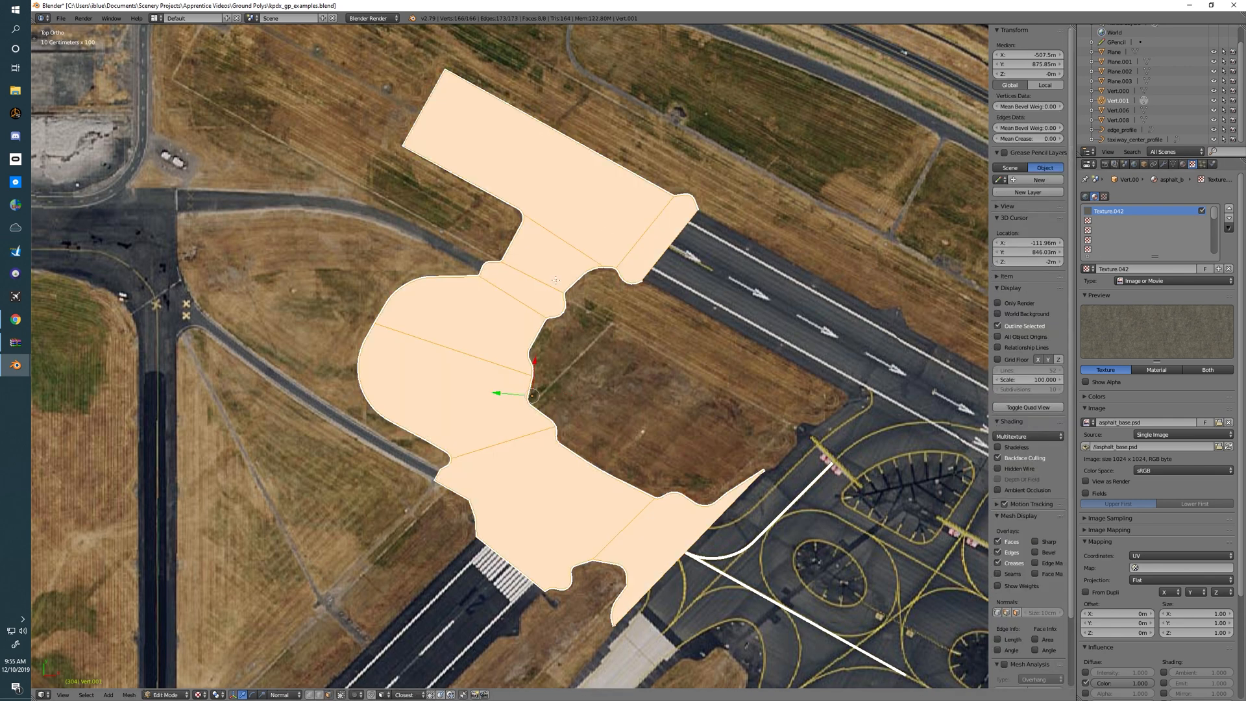
{"action": "mouse_move", "coordinate": [540, 283]}
{"action": "middle_mouse_down", "text": "shift"}
{"action": "mouse_move", "coordinate": [545, 313]}
{"action": "mouse_move", "coordinate": [555, 266]}
{"action": "mouse_move", "coordinate": [556, 280]}
{"action": "middle_mouse_up", "text": "shift"}
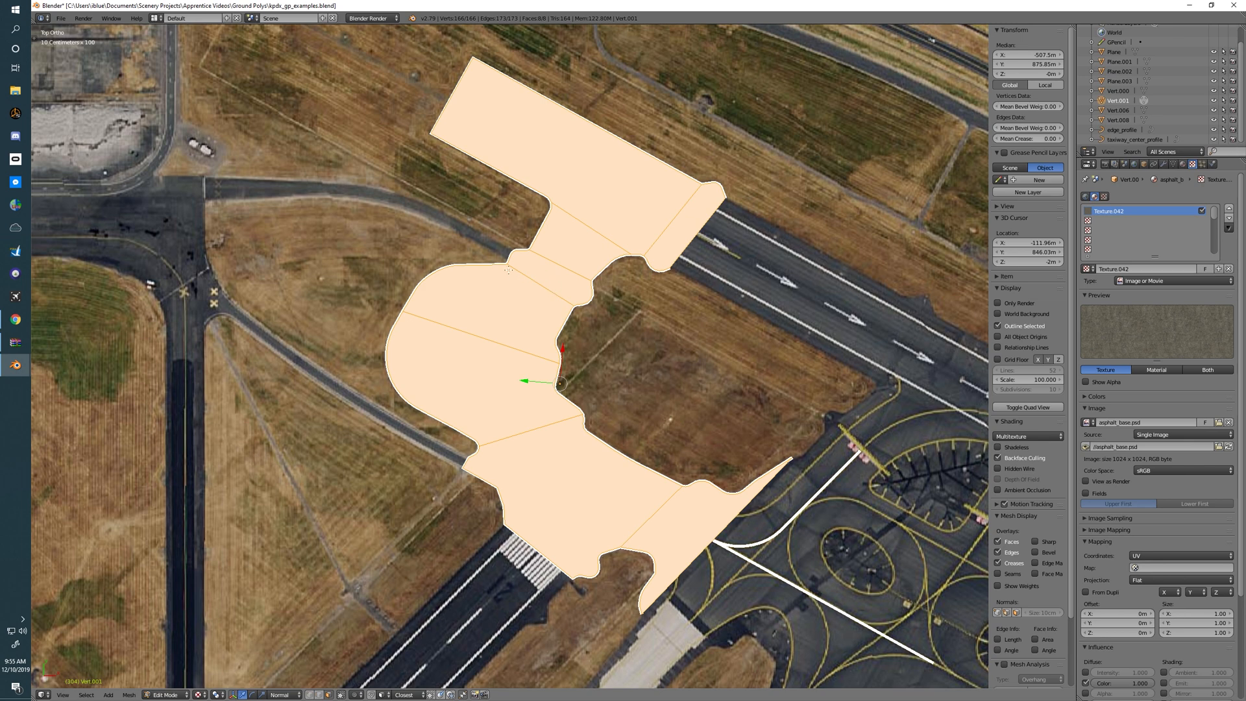
{"action": "scroll", "coordinate": [512, 277], "scroll_direction": "up", "scroll_amount": 2}
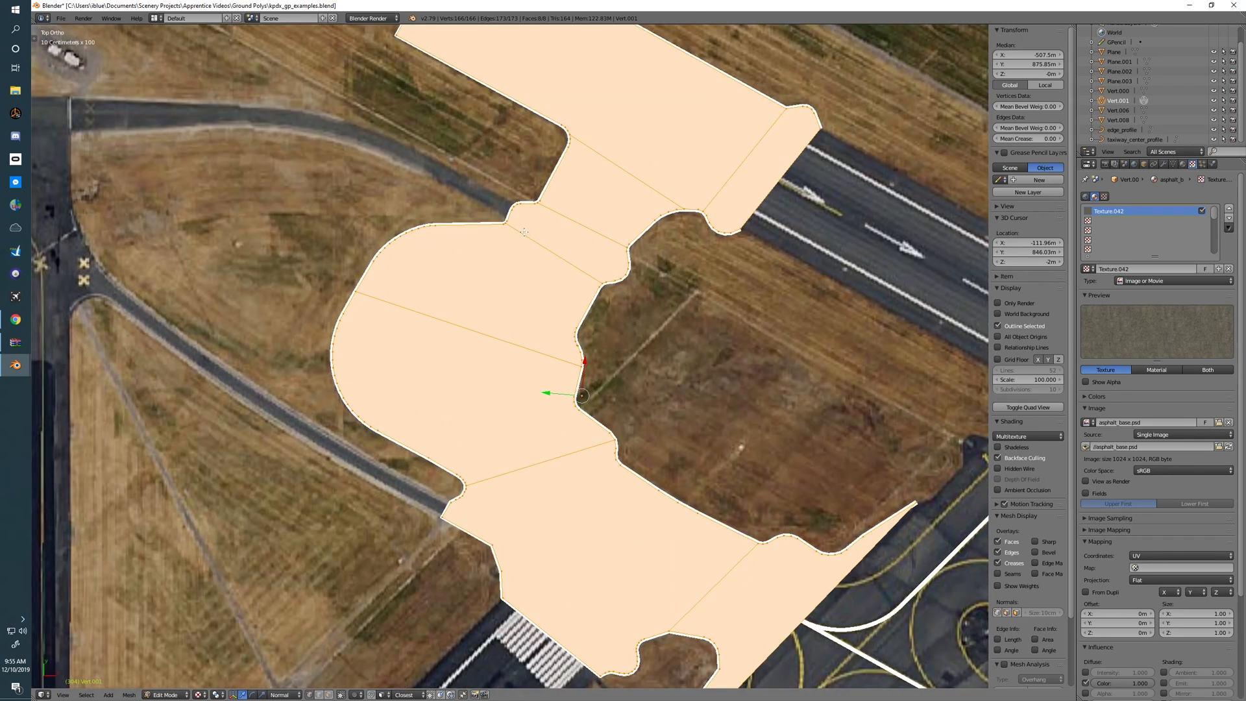
{"action": "middle_click_drag", "start_coordinate": [525, 231], "coordinate": [439, 331], "text": "shift"}
{"action": "scroll", "coordinate": [520, 348], "scroll_direction": "up", "scroll_amount": 3}
{"action": "scroll", "coordinate": [618, 306], "scroll_direction": "down", "scroll_amount": 3}
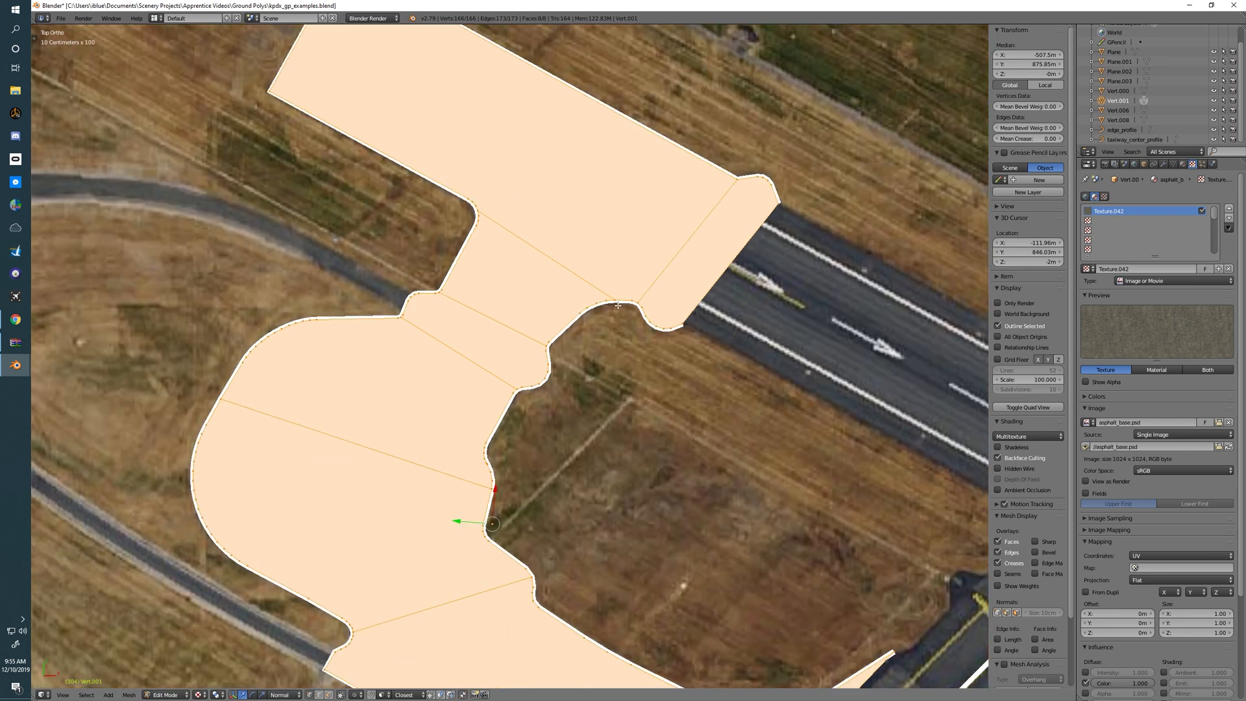
{"action": "middle_click_drag", "start_coordinate": [508, 310], "coordinate": [568, 249], "text": "shift"}
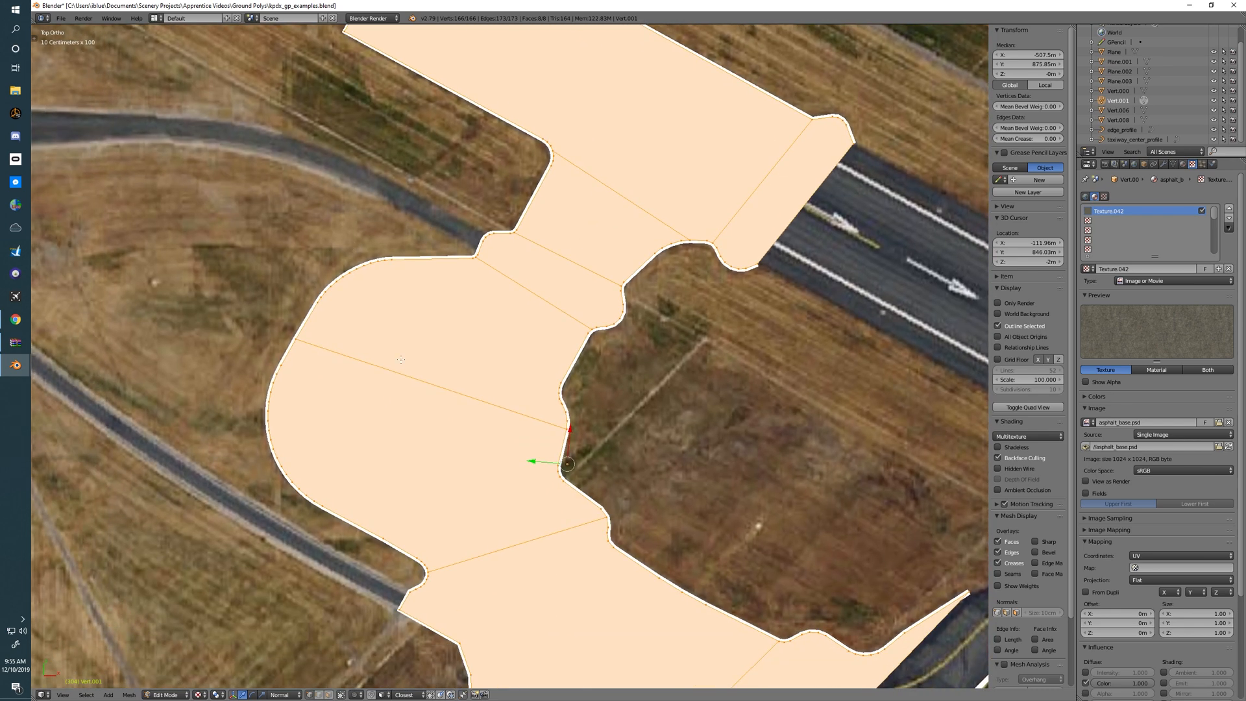
{"action": "middle_click_drag", "start_coordinate": [401, 359], "coordinate": [395, 251], "text": "shift"}
{"action": "middle_click_drag", "start_coordinate": [498, 326], "coordinate": [401, 364], "text": "shift"}
{"action": "scroll", "coordinate": [423, 323], "scroll_direction": "down", "scroll_amount": 2}
{"action": "middle_click_drag", "start_coordinate": [422, 323], "coordinate": [486, 348], "text": "shift"}
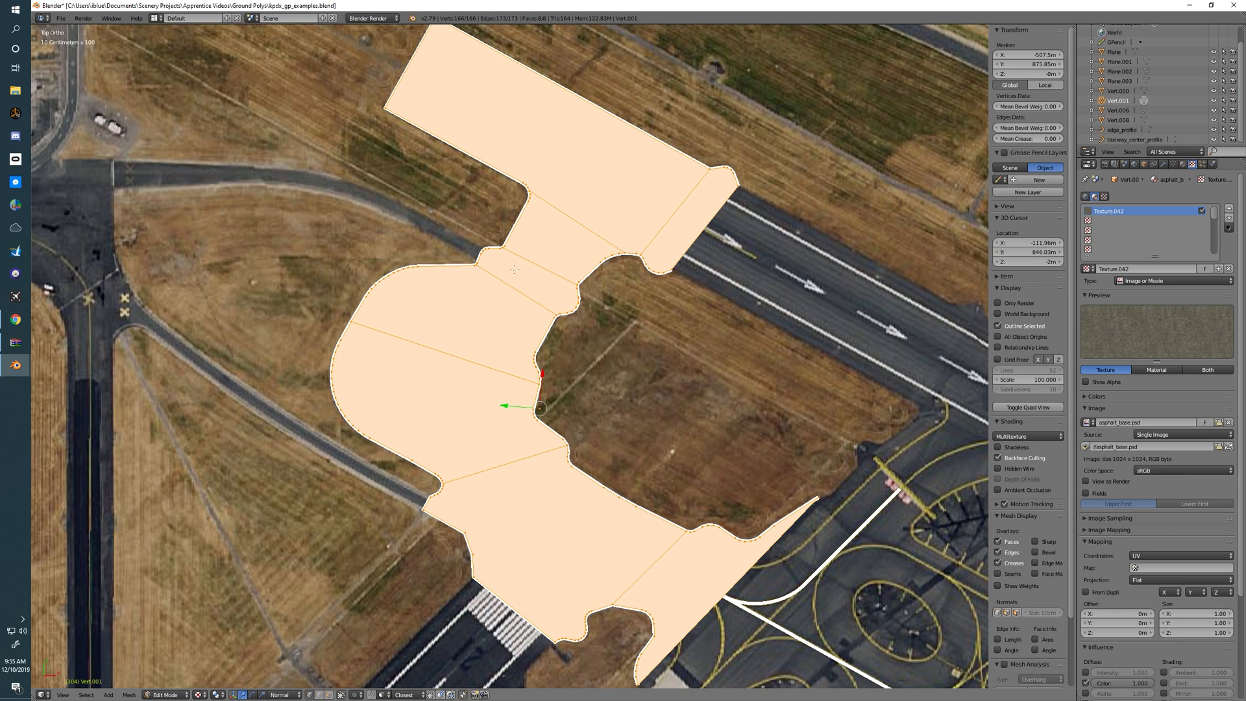
{"action": "middle_click_drag", "start_coordinate": [503, 244], "coordinate": [555, 264], "text": "shift"}
- UV-map all faces of the pavement polygon from the top view using Project From View
{"action": "key", "text": "ctrl+s"}
{"action": "left_click", "coordinate": [555, 264]}
{"action": "key", "text": "w"}
{"action": "mouse_move", "coordinate": [555, 267]}
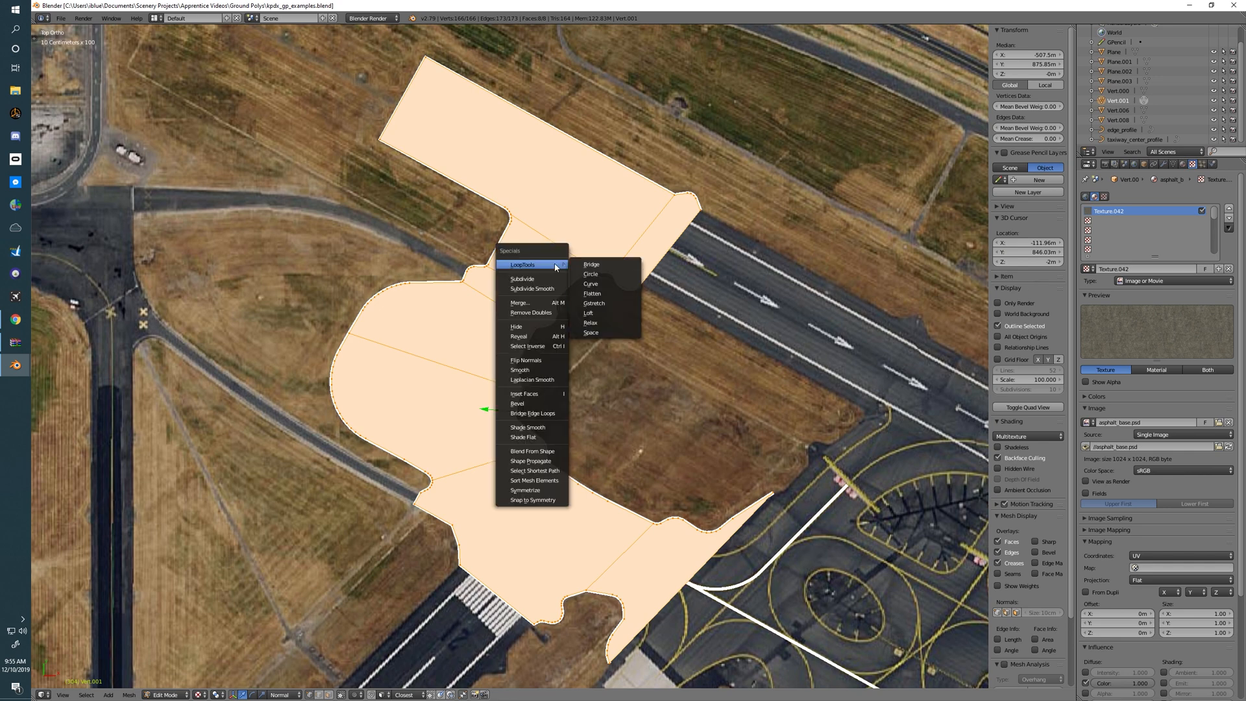
{"action": "key", "text": "Escape"}
{"action": "key", "text": "u"}
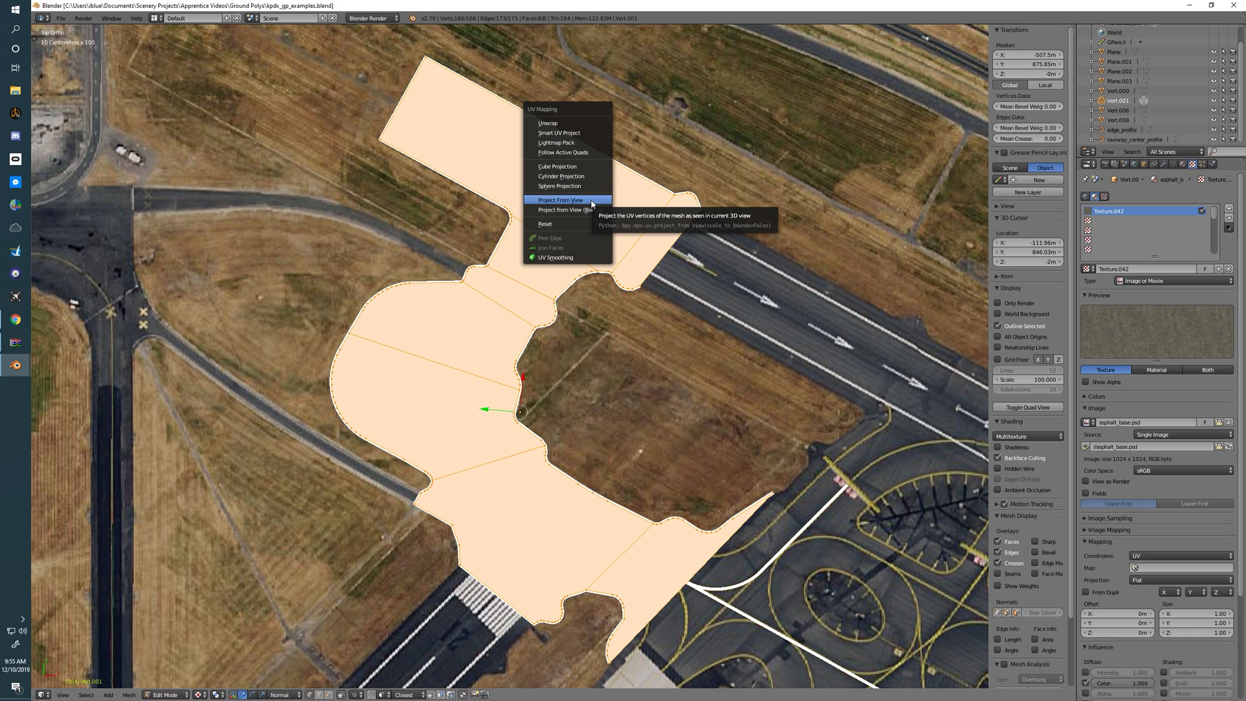
{"action": "left_click", "coordinate": [591, 201]}
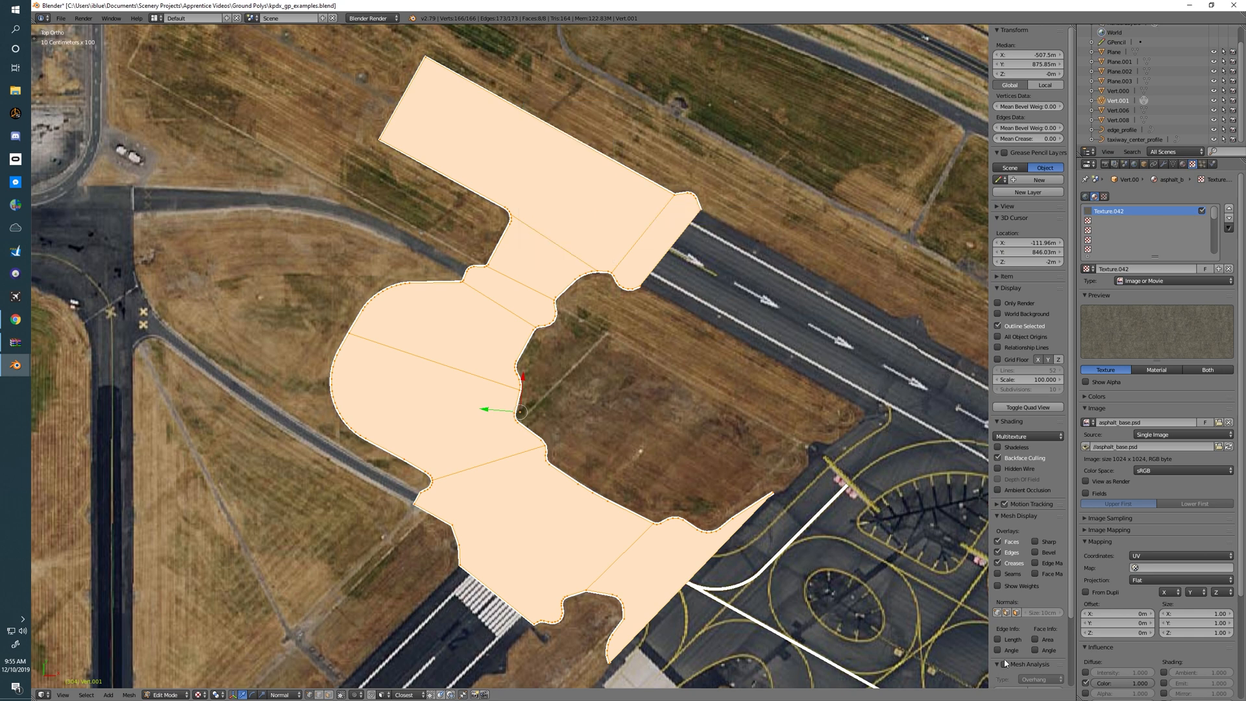
- Turn on the Screencast Keys display
{"action": "scroll", "coordinate": [1010, 647], "scroll_direction": "down", "scroll_amount": 3}
{"action": "left_click", "coordinate": [1029, 679]}
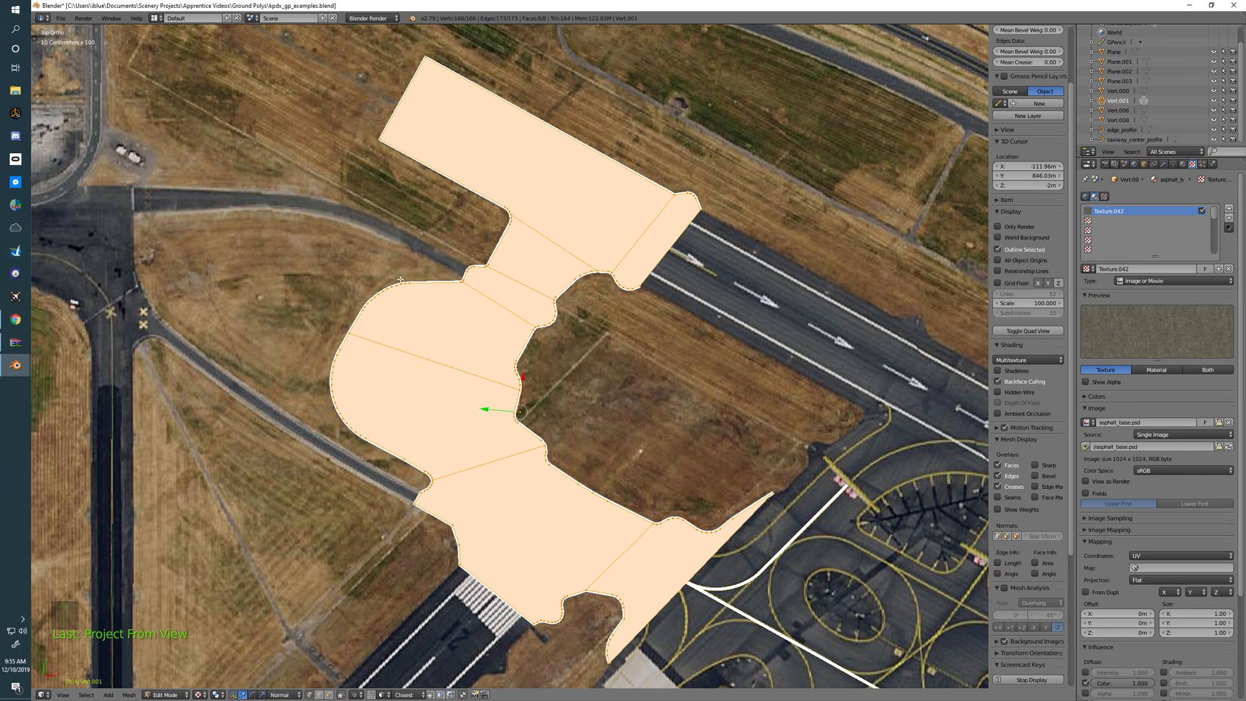
{"action": "middle_click_drag", "start_coordinate": [485, 179], "coordinate": [507, 171], "text": "shift"}
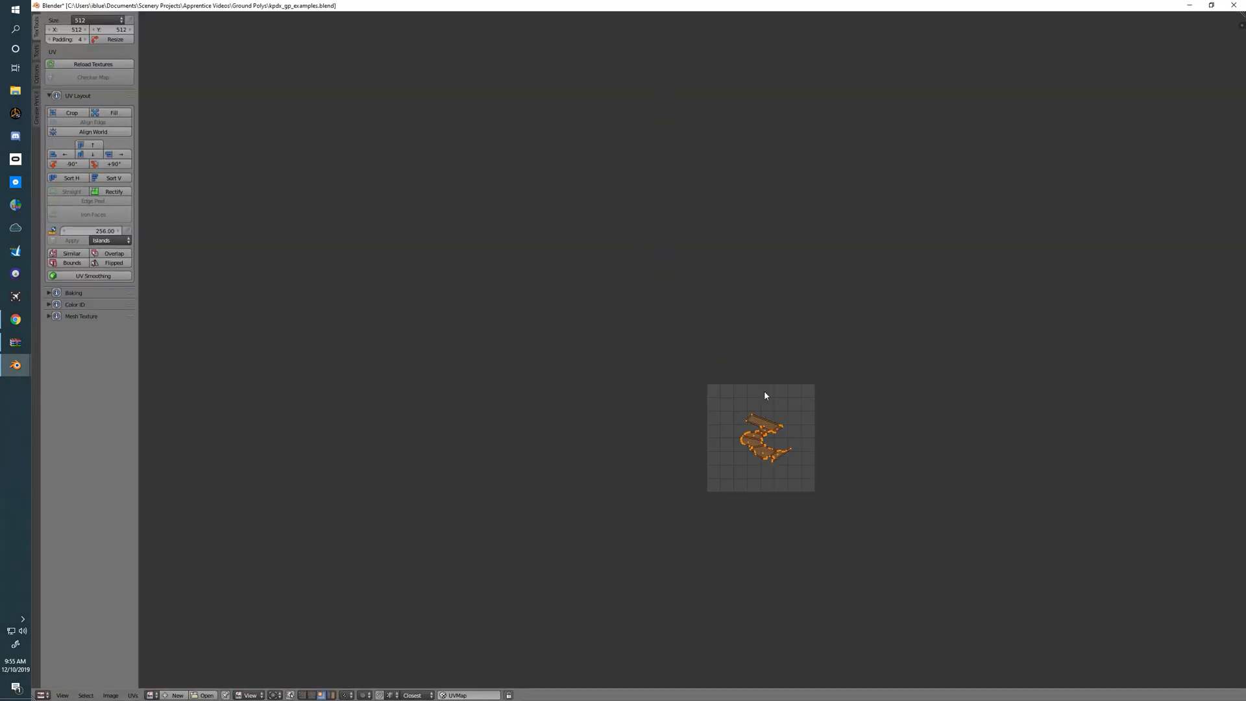
- Inspect the projected pavement layout in the UV editor and assign the asphalt_base.psd image to it
{"action": "scroll", "coordinate": [764, 392], "scroll_direction": "up", "scroll_amount": 1}
{"action": "middle_click_drag", "start_coordinate": [707, 383], "coordinate": [459, 214]}
{"action": "scroll", "coordinate": [466, 244], "scroll_direction": "up", "scroll_amount": 5}
{"action": "middle_click_drag", "start_coordinate": [463, 256], "coordinate": [916, 446]}
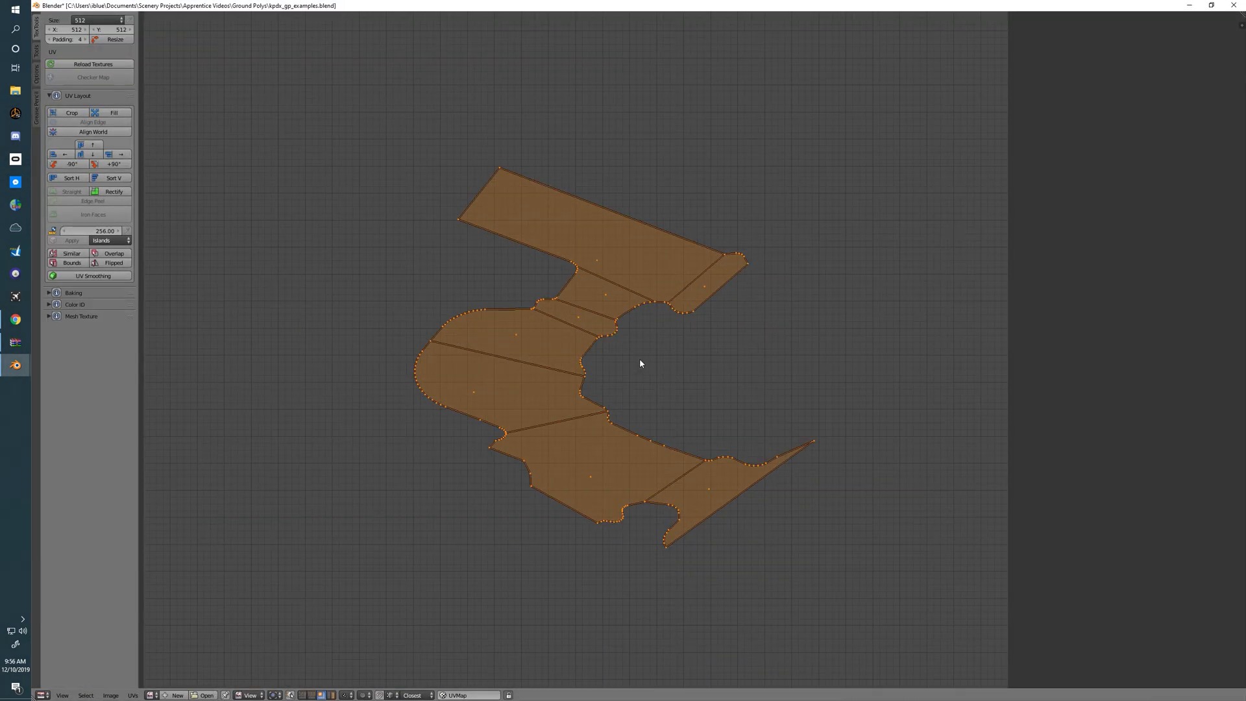
{"action": "middle_click_drag", "start_coordinate": [639, 361], "coordinate": [704, 372]}
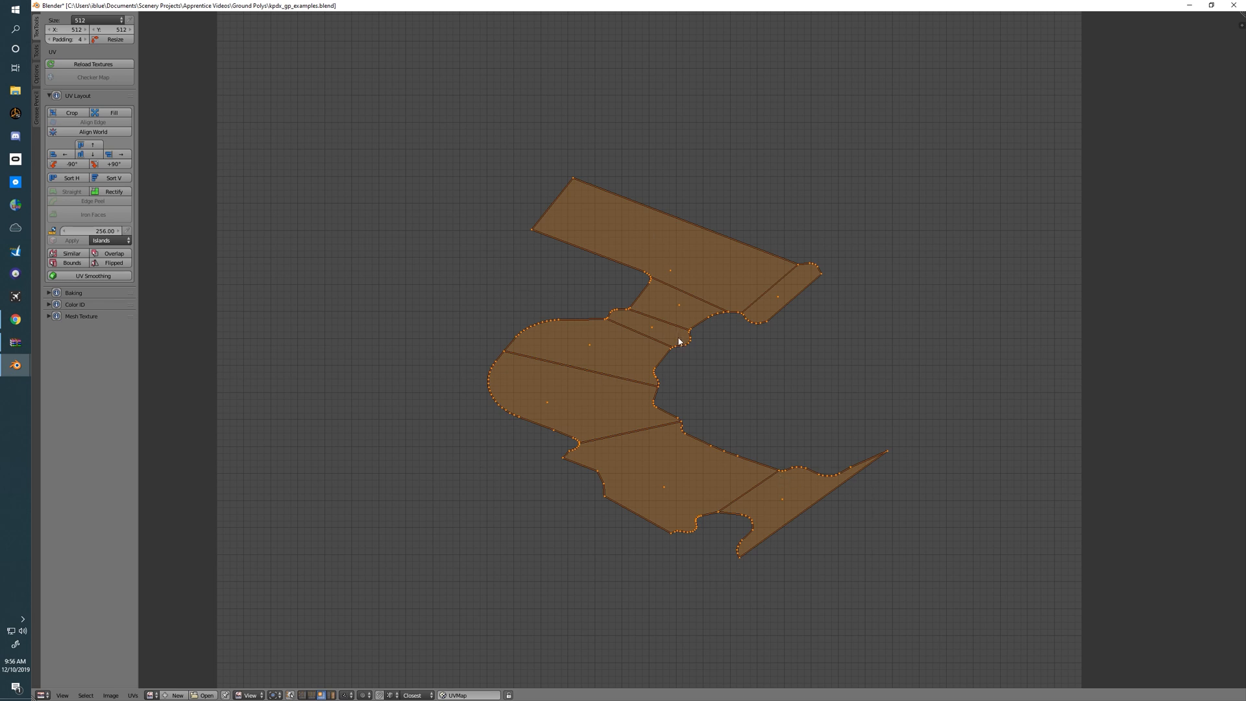
{"action": "scroll", "coordinate": [681, 359], "scroll_direction": "down", "scroll_amount": 4}
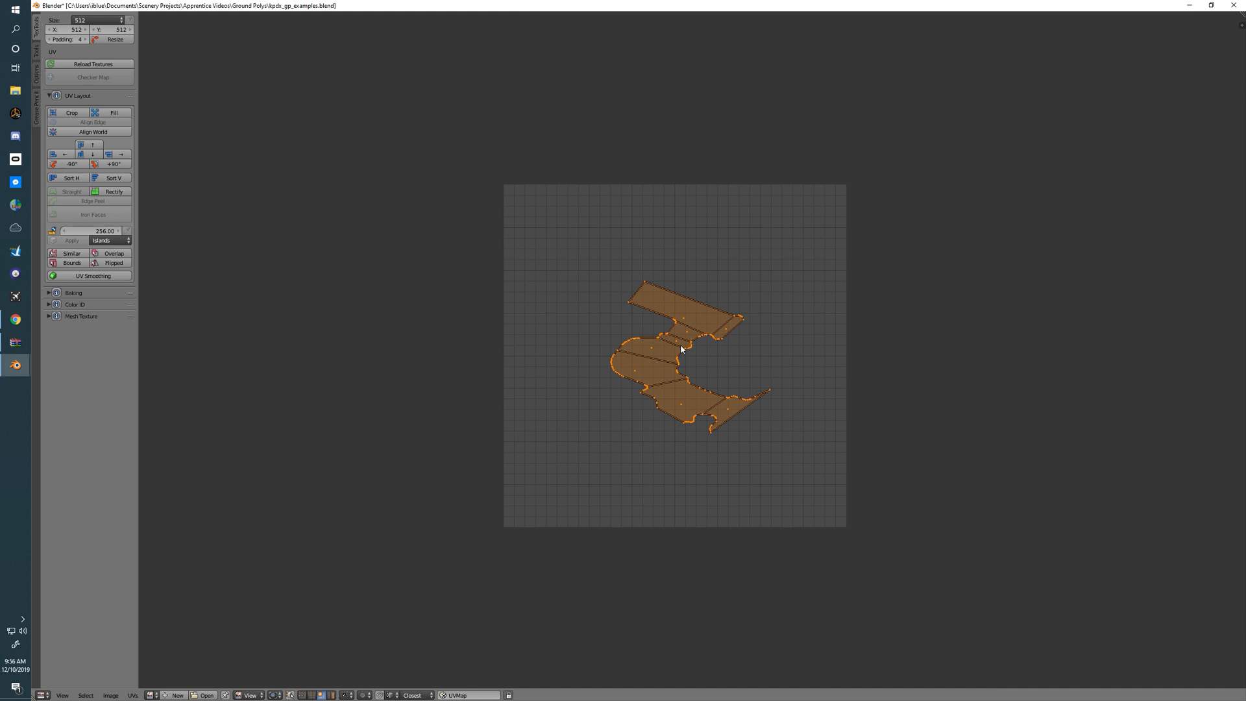
{"action": "middle_click_drag", "start_coordinate": [681, 349], "coordinate": [625, 368]}
{"action": "left_click", "coordinate": [150, 695]}
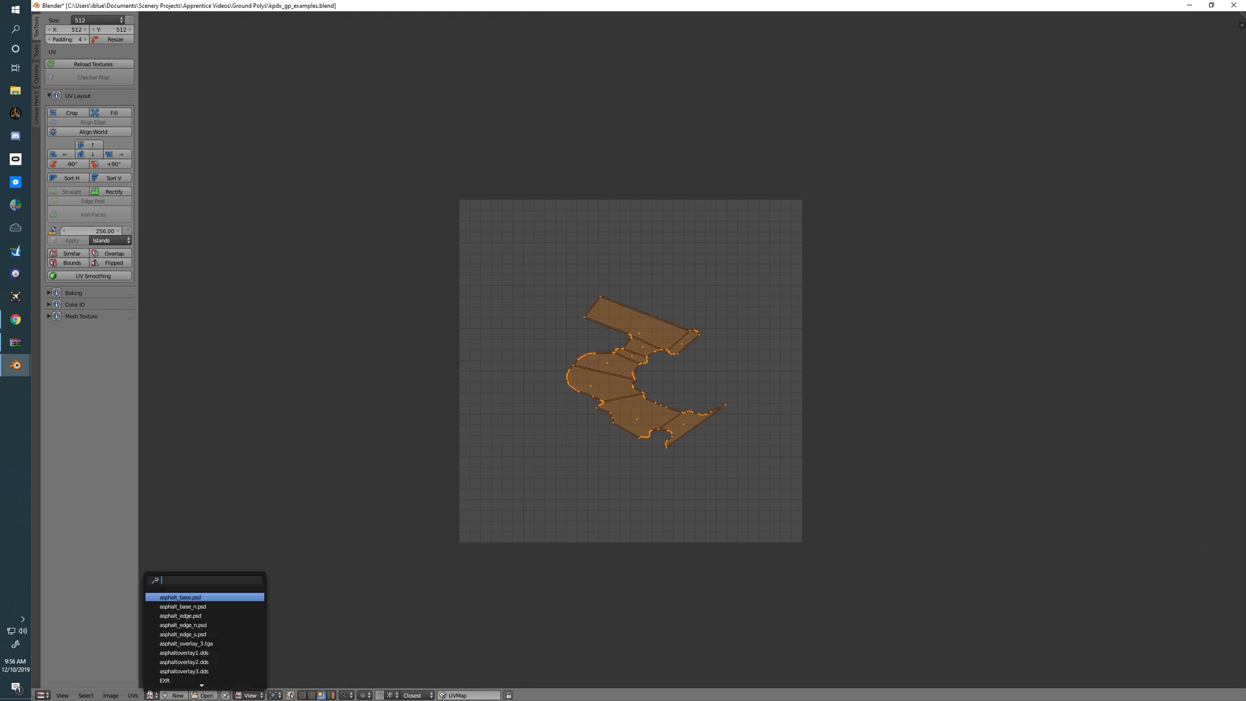
{"action": "left_click", "coordinate": [212, 596]}
- Scale the whole UV layout up well beyond the image bounds so the asphalt texture tiles across the pavement
{"action": "scroll", "coordinate": [653, 389], "scroll_direction": "down", "scroll_amount": 8}
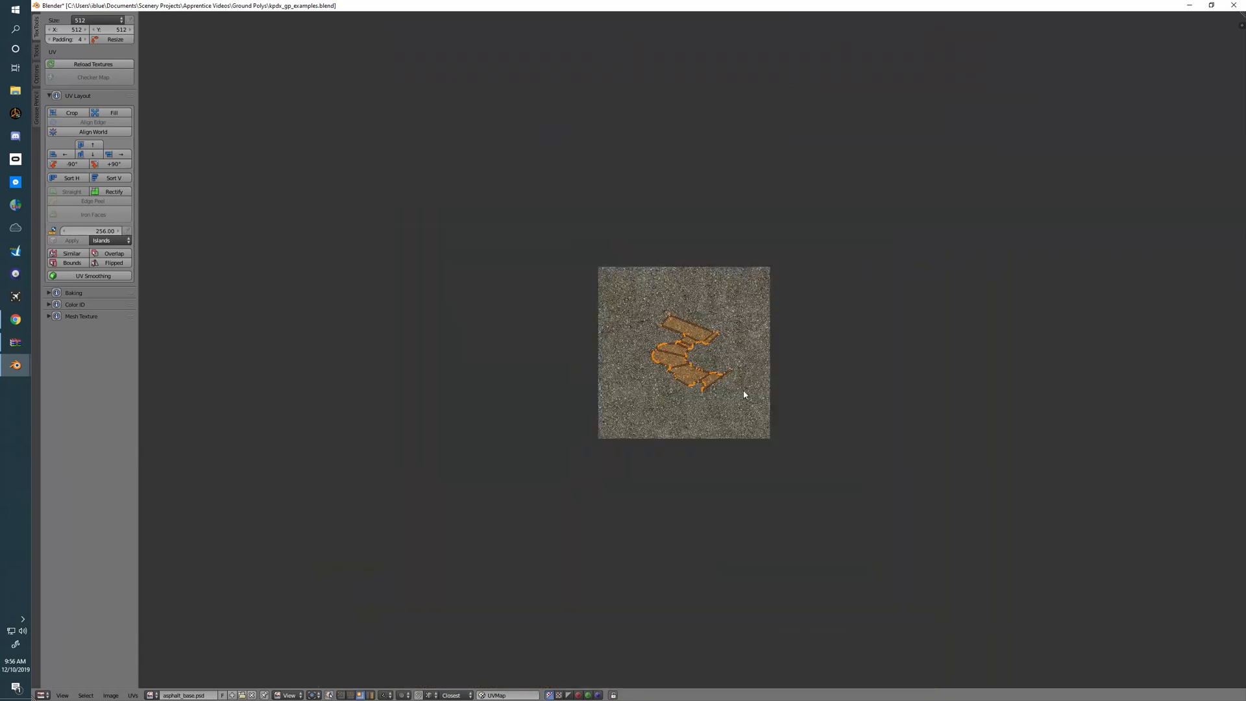
{"action": "key", "text": "s"}
{"action": "left_click", "coordinate": [1233, 523]}
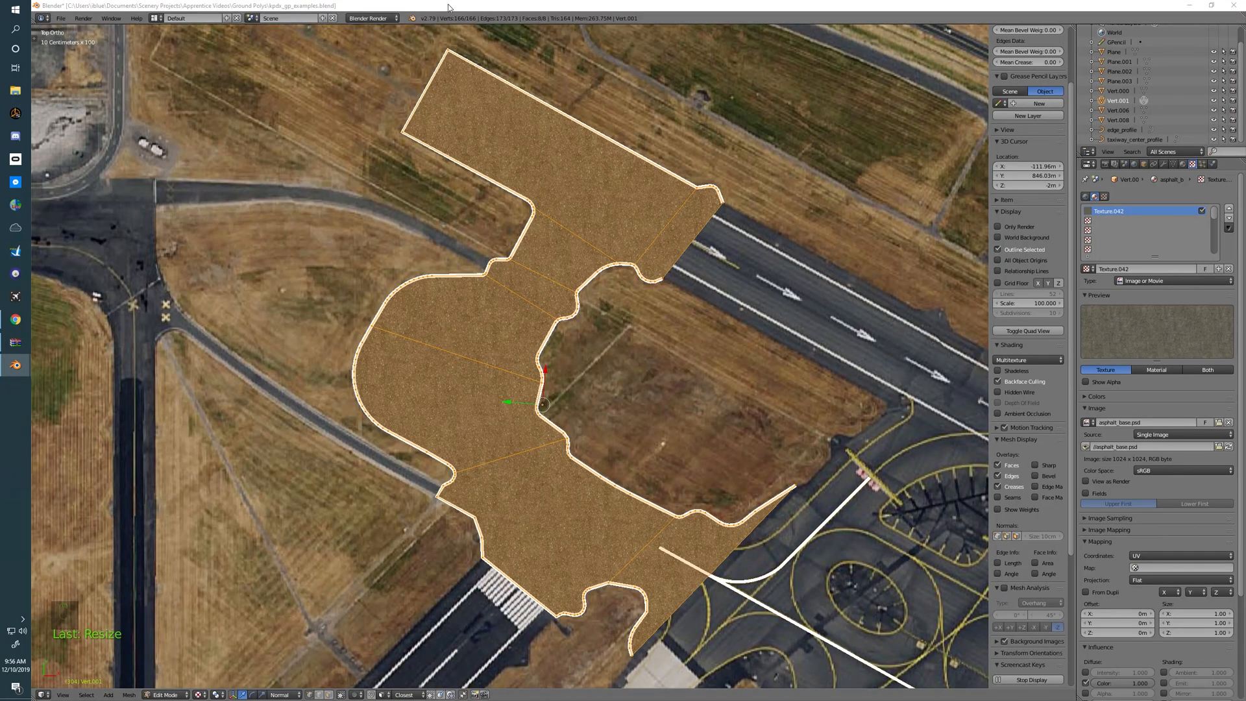
- Check the asphalt grain near the runway end and enlarge the UV layout further for a finer texture
{"action": "scroll", "coordinate": [544, 275], "scroll_direction": "up", "scroll_amount": 4}
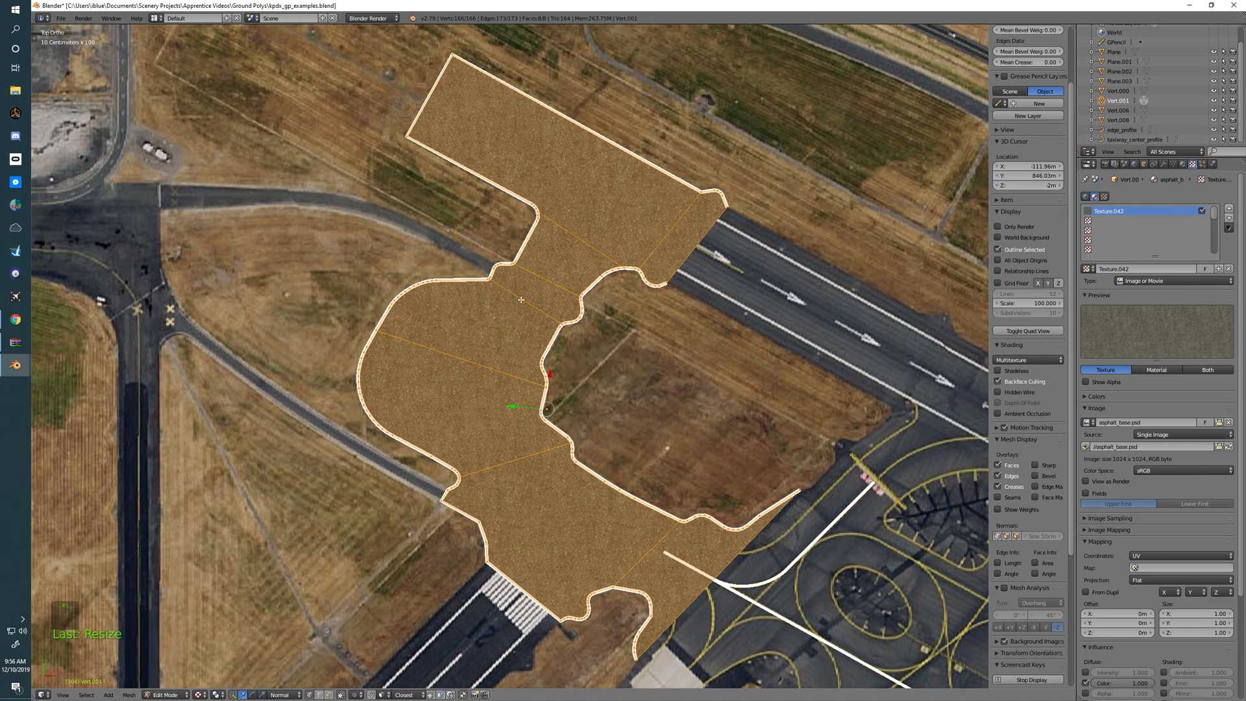
{"action": "scroll", "coordinate": [438, 393], "scroll_direction": "up", "scroll_amount": 4}
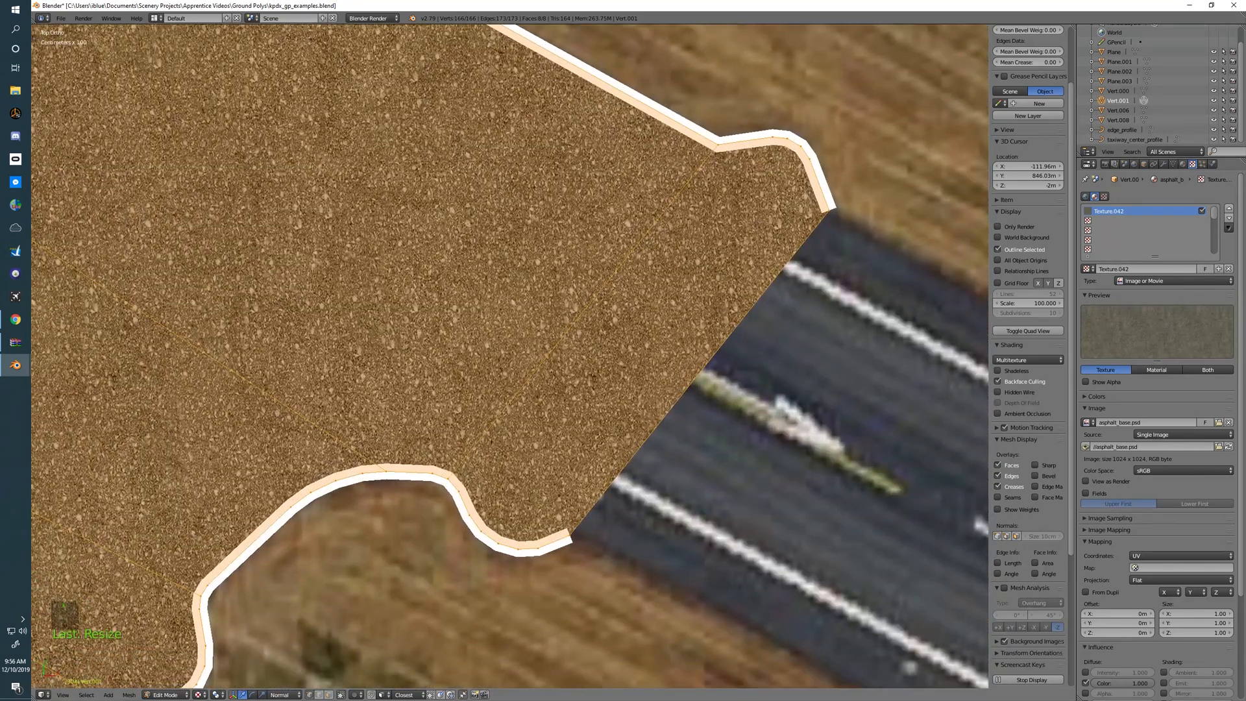
{"action": "key", "text": "shift+grave"}
{"action": "key", "text": "s"}
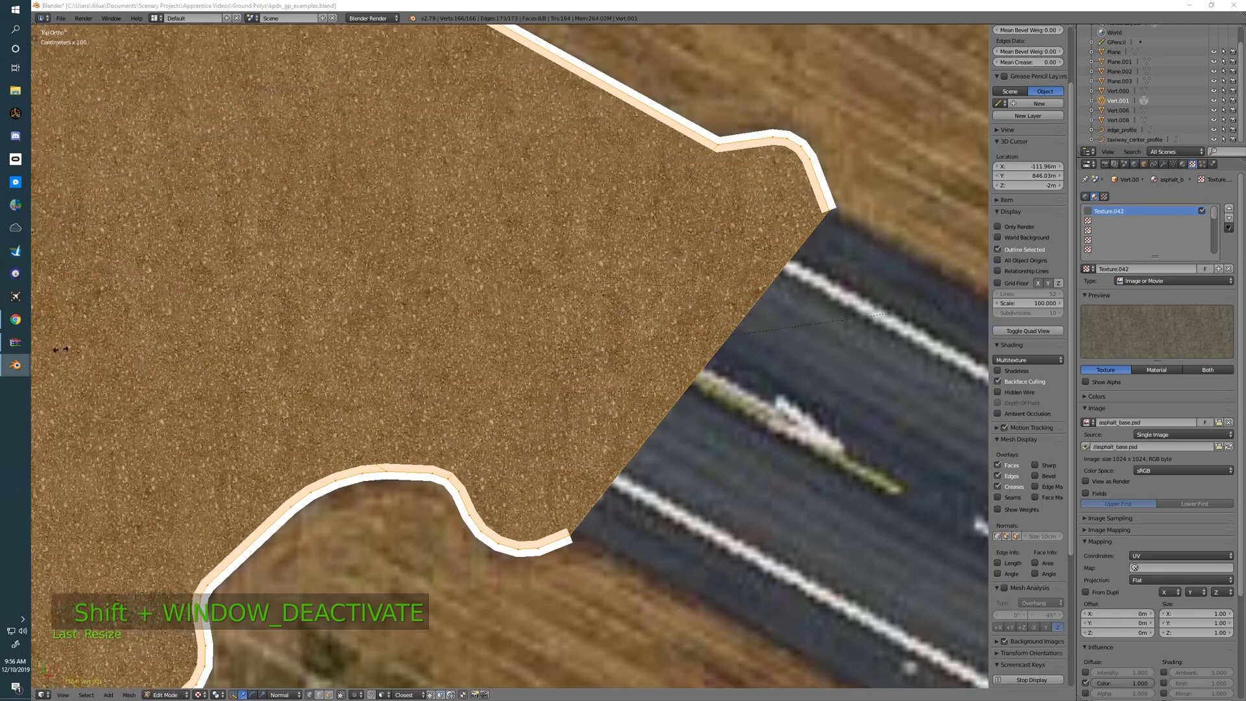
{"action": "left_click", "coordinate": [604, 361]}
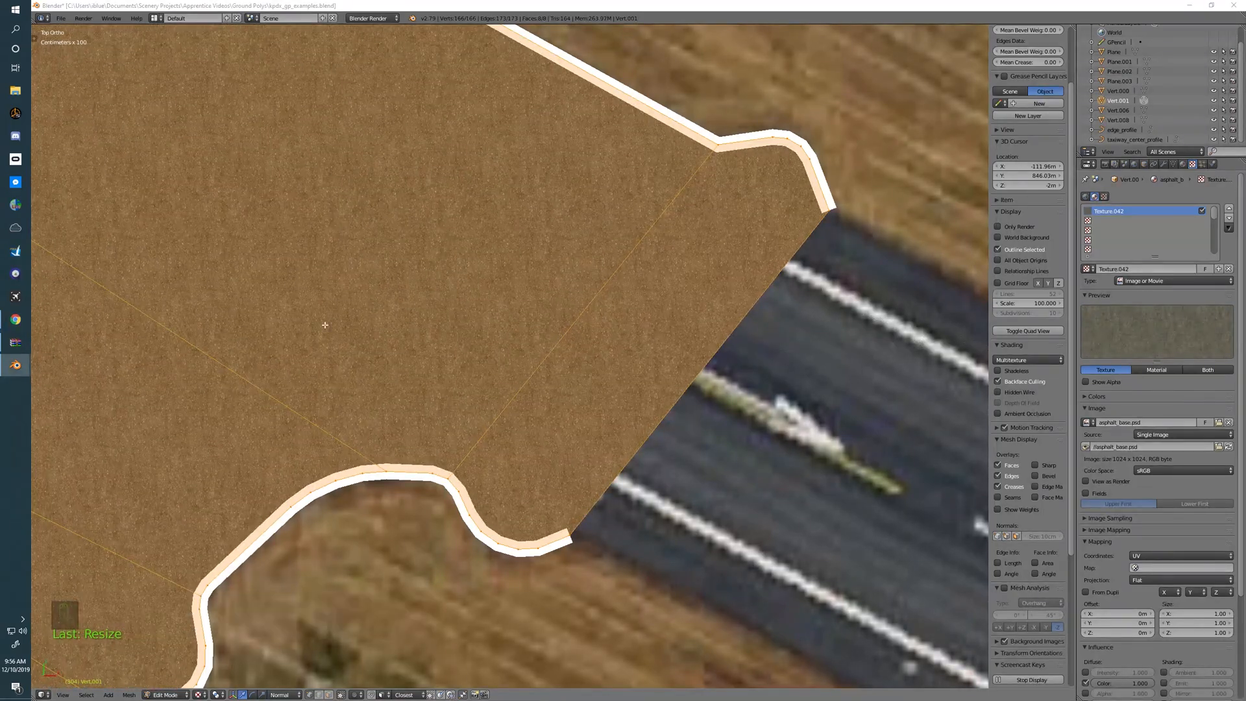
- Scale the UV layout up once more and check the asphalt tiling across the pavement from the top view
{"action": "scroll", "coordinate": [674, 371], "scroll_direction": "up", "scroll_amount": 4}
{"action": "scroll", "coordinate": [674, 371], "scroll_direction": "down", "scroll_amount": 3}
{"action": "key", "text": "s"}
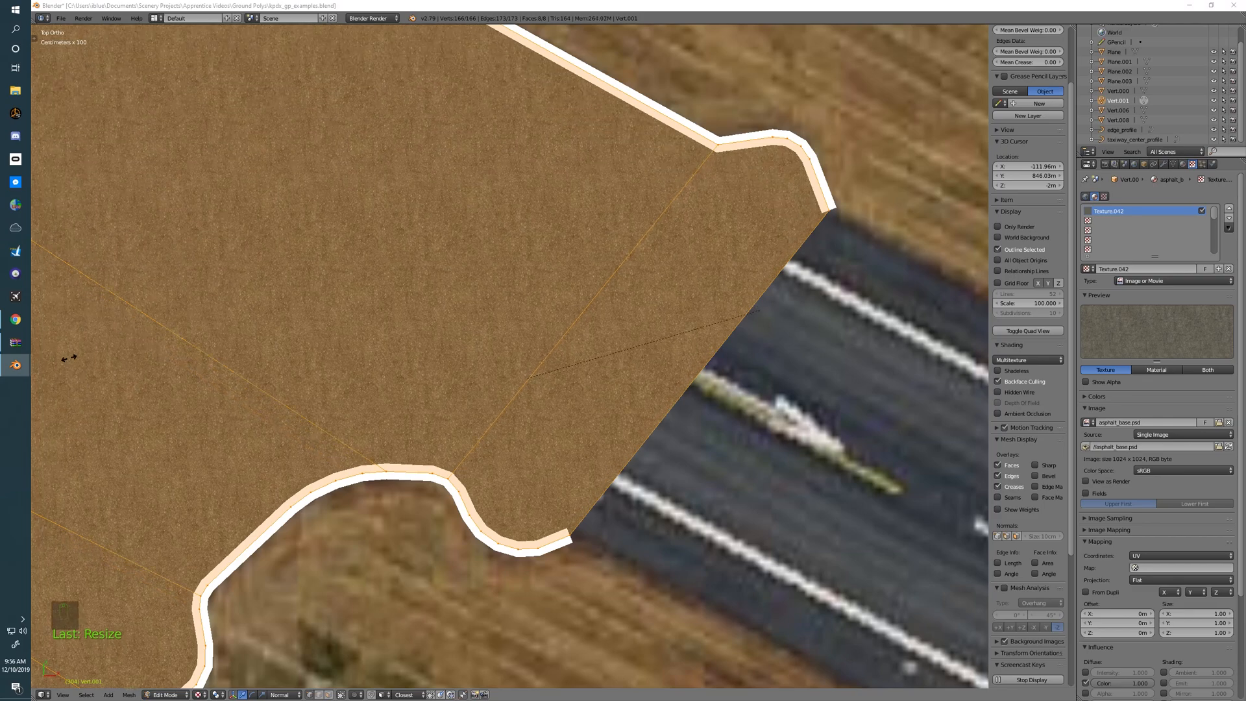
{"action": "scroll", "coordinate": [618, 392], "scroll_direction": "up", "scroll_amount": 8}
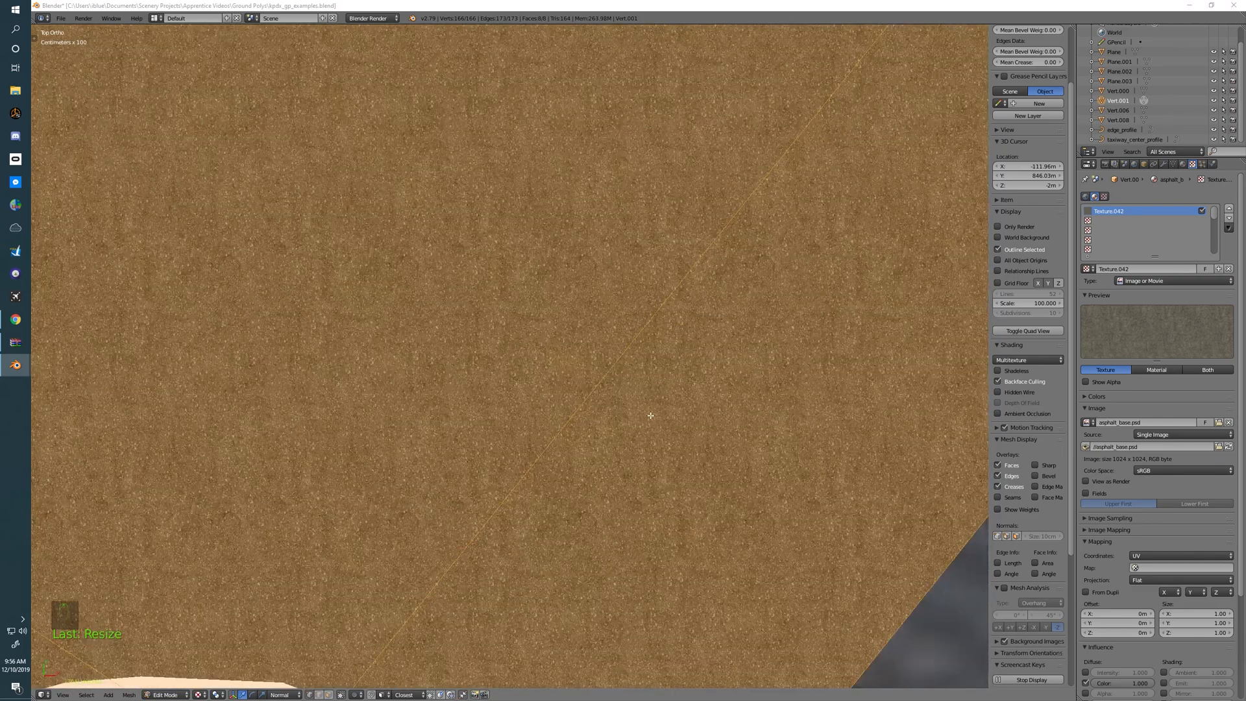
{"action": "scroll", "coordinate": [651, 416], "scroll_direction": "down", "scroll_amount": 8}
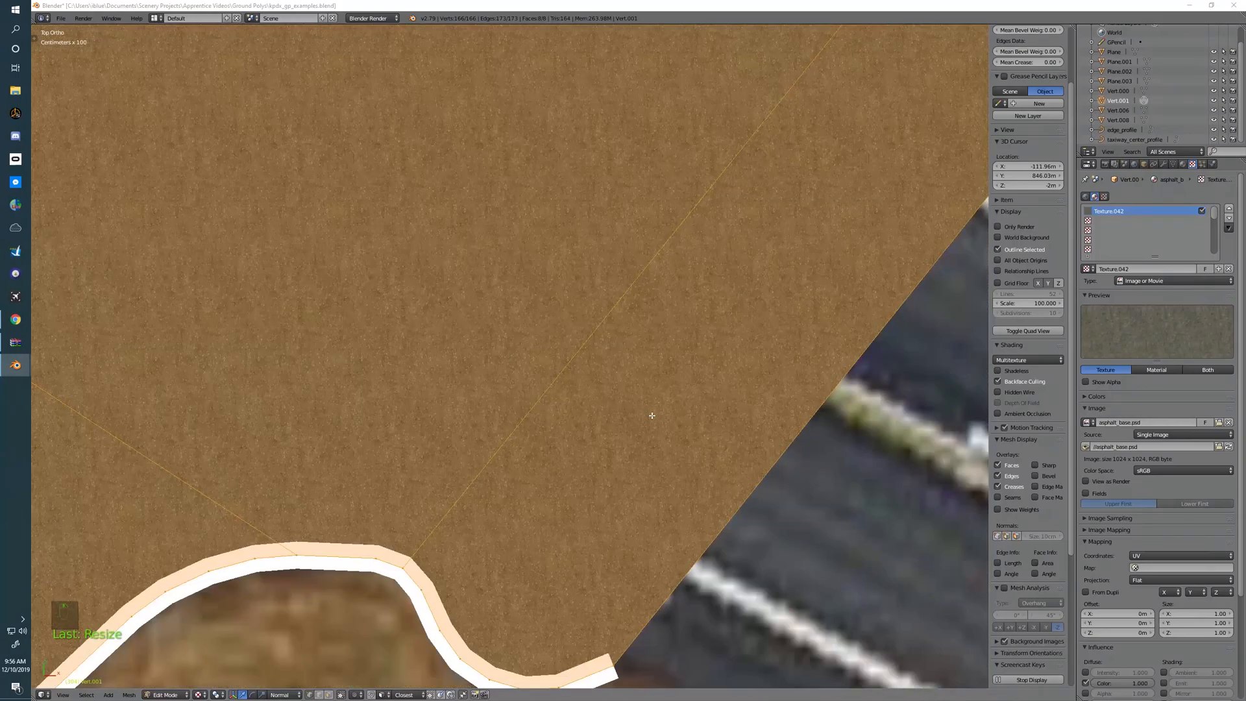
{"action": "middle_click_drag", "start_coordinate": [552, 380], "coordinate": [594, 301]}
{"action": "key", "text": "KP_7"}
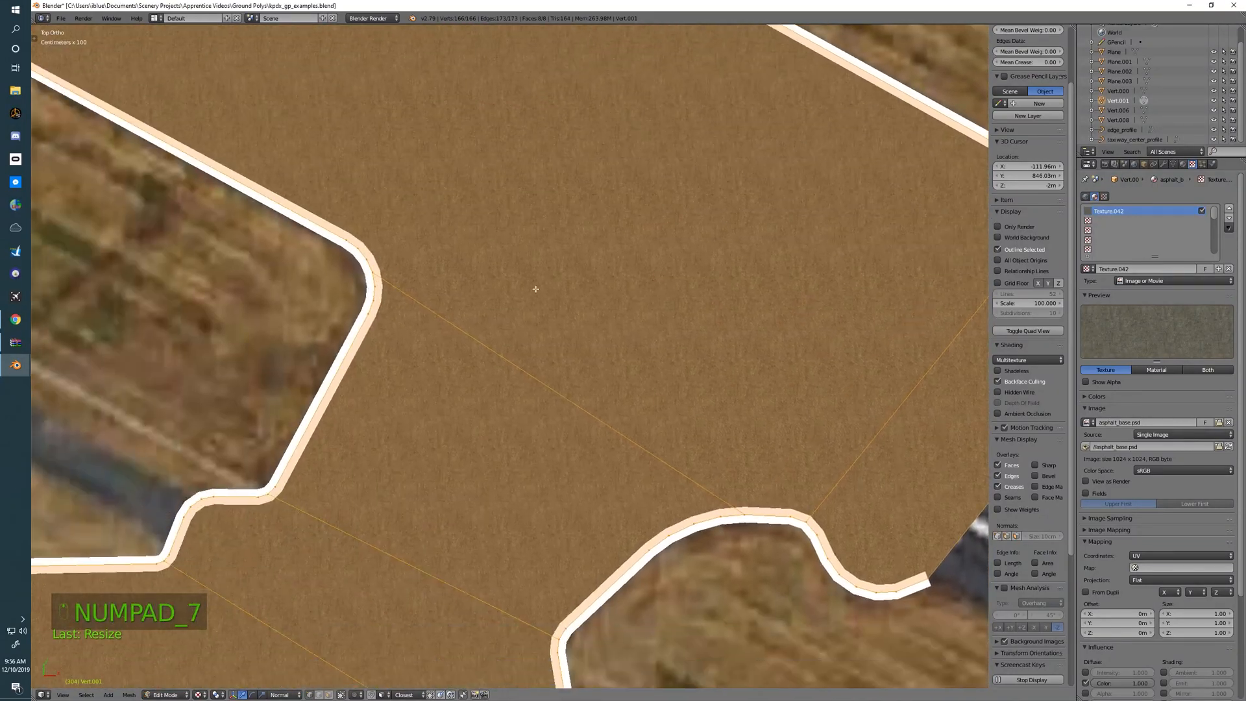
{"action": "middle_click_drag", "start_coordinate": [464, 460], "coordinate": [515, 446], "text": "shift"}
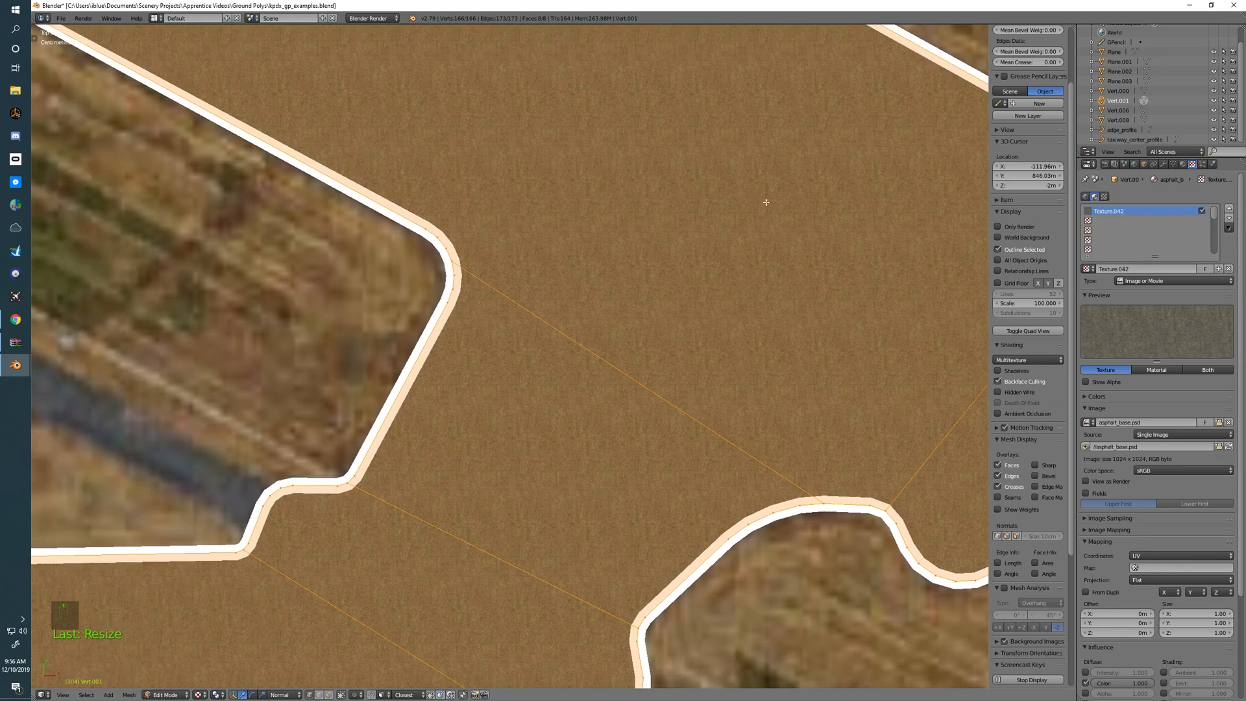
- Examine the asphalt tiling along the whole pavement, from the runway end around the curved apron to the diagonal taxiway edge
{"action": "middle_click_drag", "start_coordinate": [602, 476], "coordinate": [732, 312], "text": "shift"}
{"action": "middle_click_drag", "start_coordinate": [428, 443], "coordinate": [586, 355], "text": "shift"}
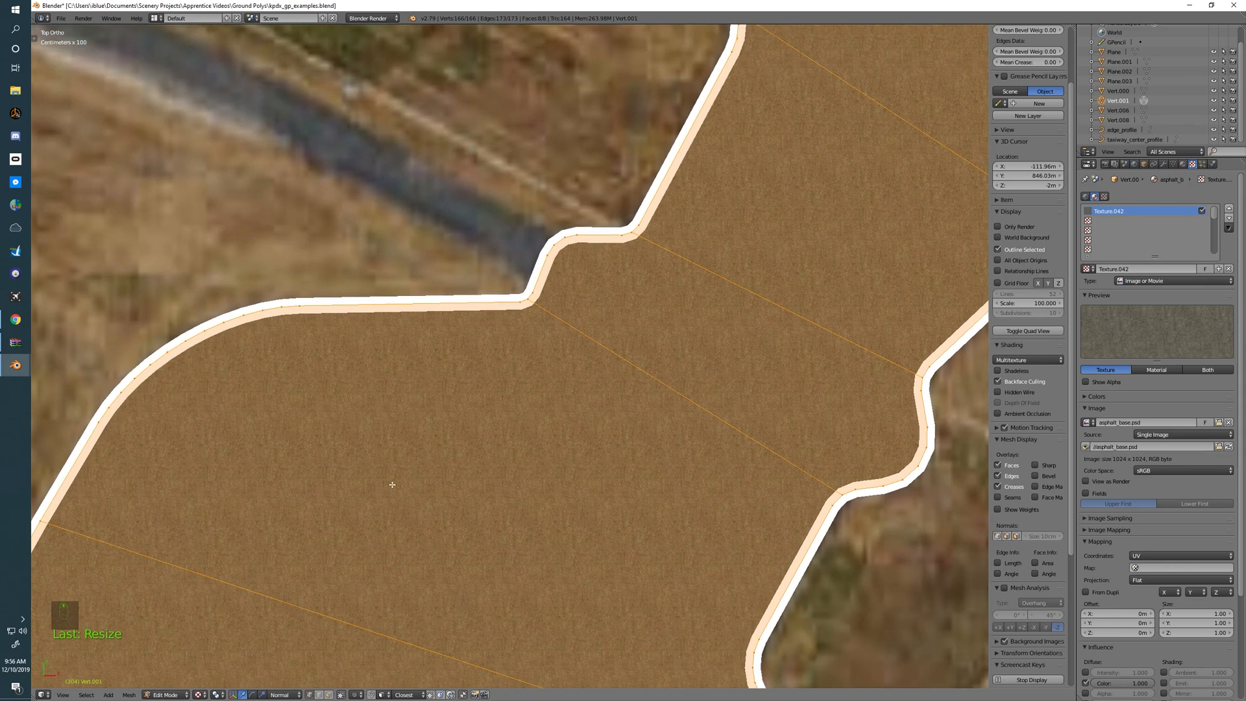
{"action": "middle_click_drag", "start_coordinate": [392, 484], "coordinate": [573, 434], "text": "shift"}
{"action": "middle_click_drag", "start_coordinate": [558, 368], "coordinate": [616, 312], "text": "shift"}
{"action": "middle_click_drag", "start_coordinate": [392, 498], "coordinate": [622, 407], "text": "shift"}
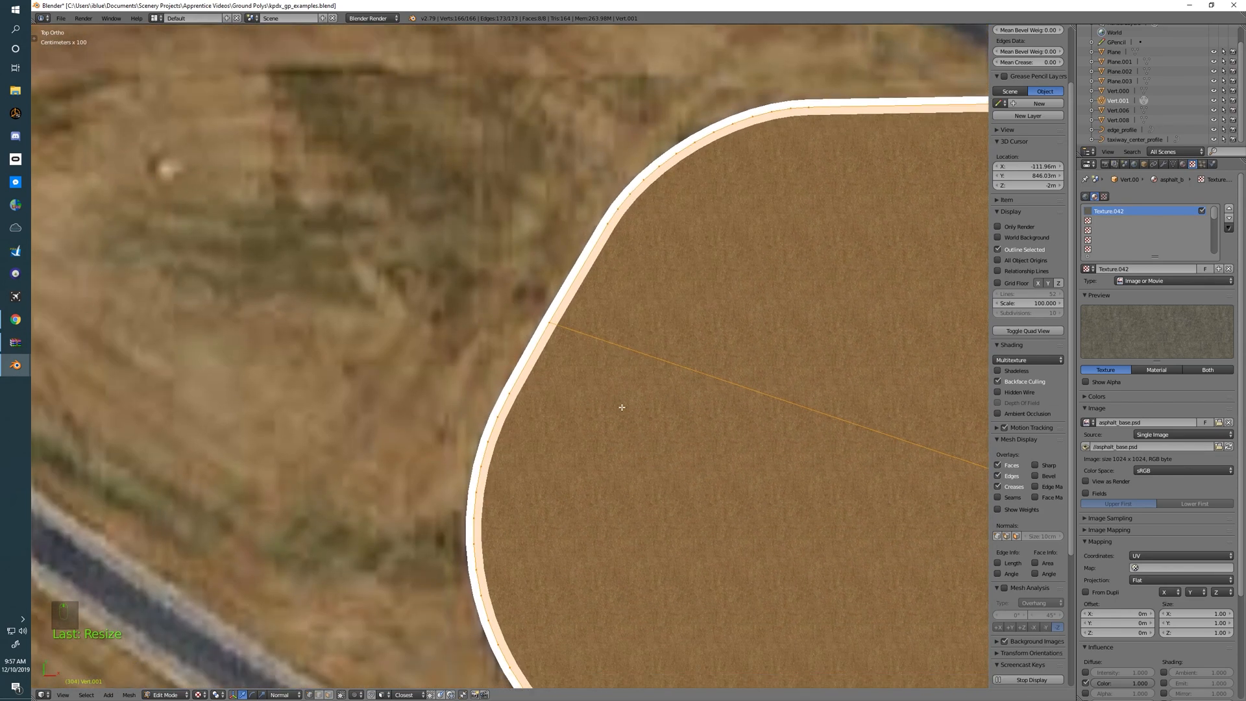
{"action": "middle_click_drag", "start_coordinate": [527, 497], "coordinate": [281, 260], "text": "shift"}
{"action": "middle_click_drag", "start_coordinate": [679, 454], "coordinate": [451, 245], "text": "shift"}
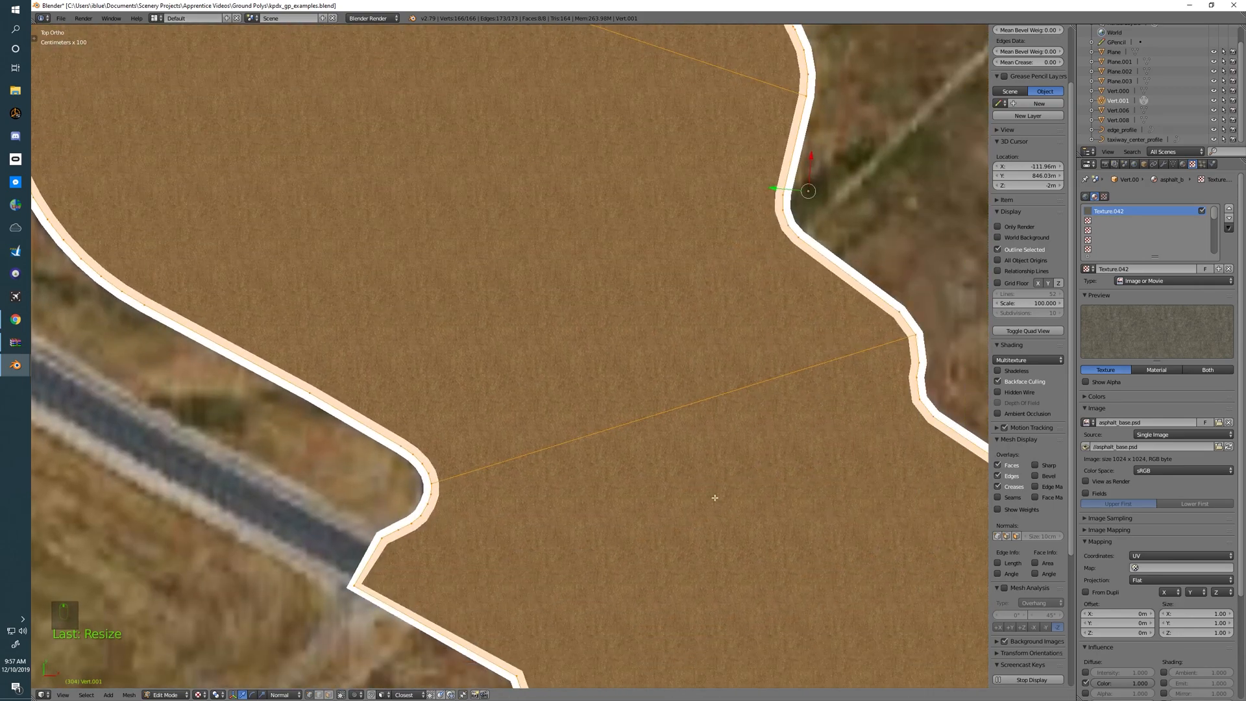
{"action": "middle_click_drag", "start_coordinate": [715, 498], "coordinate": [410, 265], "text": "shift"}
{"action": "middle_click_drag", "start_coordinate": [643, 518], "coordinate": [437, 359], "text": "shift"}
{"action": "scroll", "coordinate": [437, 359], "scroll_direction": "up", "scroll_amount": 2}
{"action": "middle_click_drag", "start_coordinate": [779, 497], "coordinate": [449, 369], "text": "shift"}
{"action": "scroll", "coordinate": [553, 395], "scroll_direction": "up", "scroll_amount": 3}
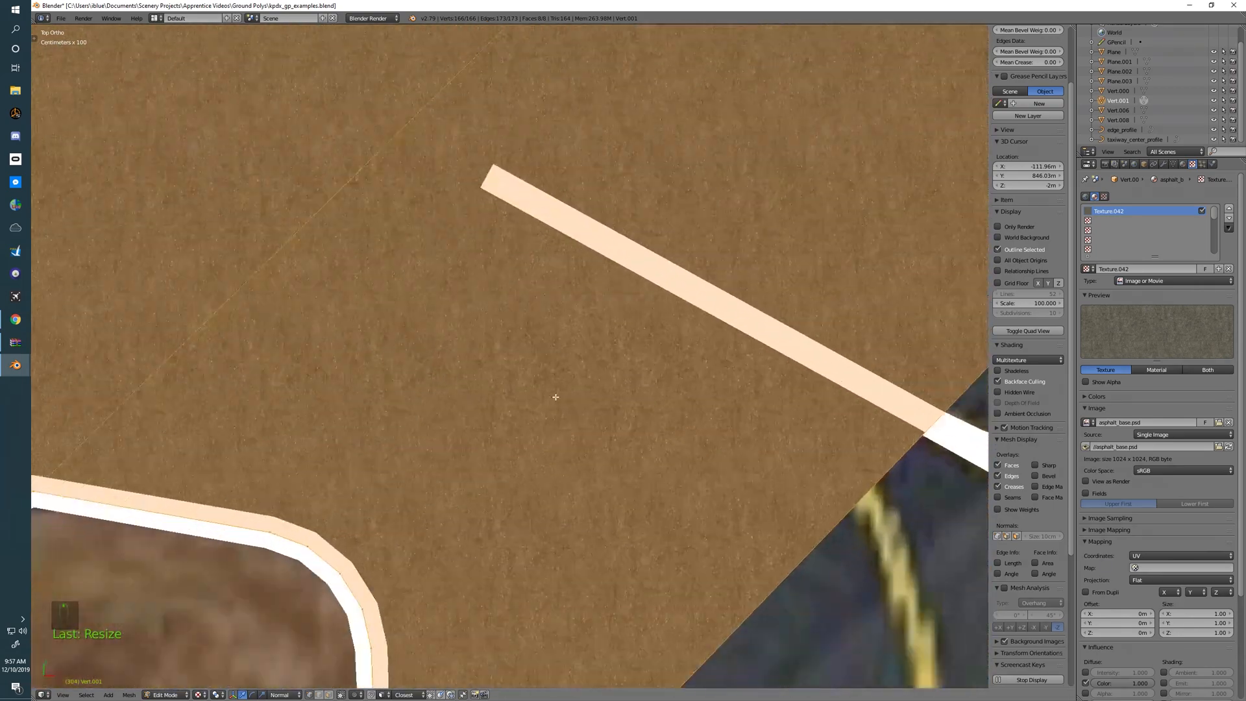
{"action": "scroll", "coordinate": [691, 427], "scroll_direction": "up", "scroll_amount": 2}
{"action": "scroll", "coordinate": [690, 425], "scroll_direction": "down", "scroll_amount": 14}
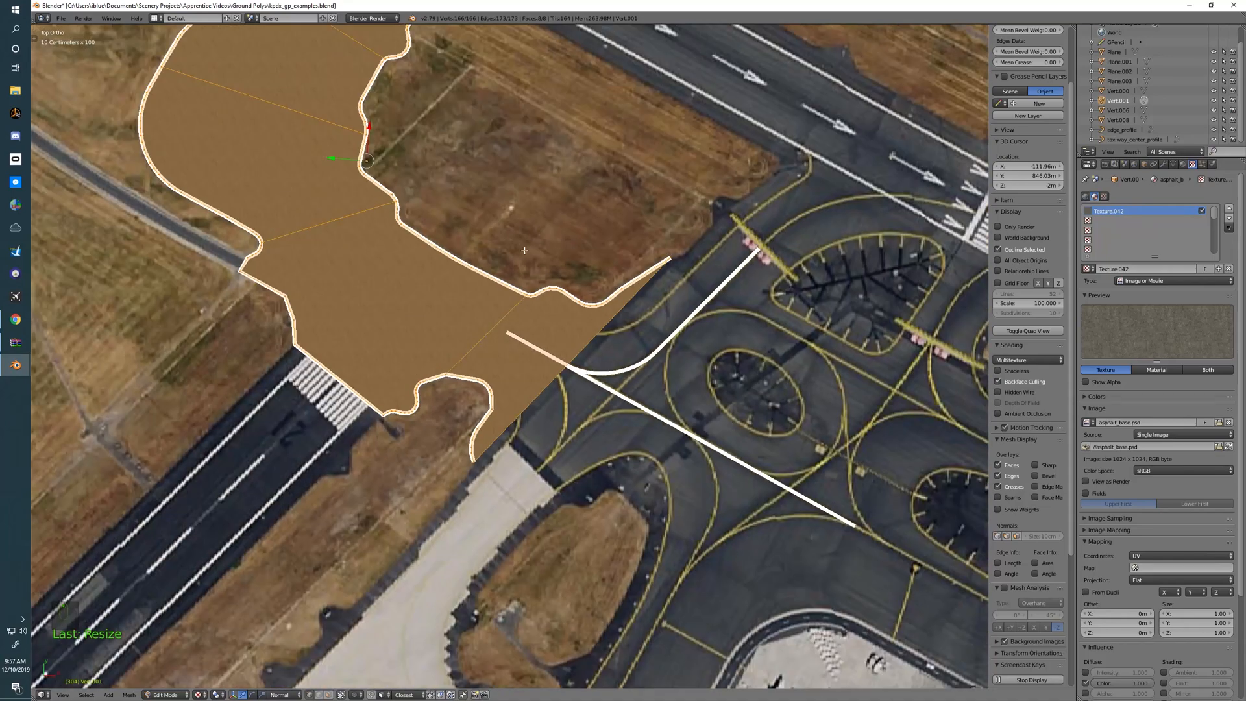
- Leave mesh editing and review the asphalt texture over the entire pavement against the aerial image
{"action": "middle_click_drag", "start_coordinate": [525, 250], "coordinate": [571, 454], "text": "shift"}
{"action": "middle_click_drag", "start_coordinate": [494, 337], "coordinate": [612, 406], "text": "shift"}
{"action": "key", "text": "Tab"}
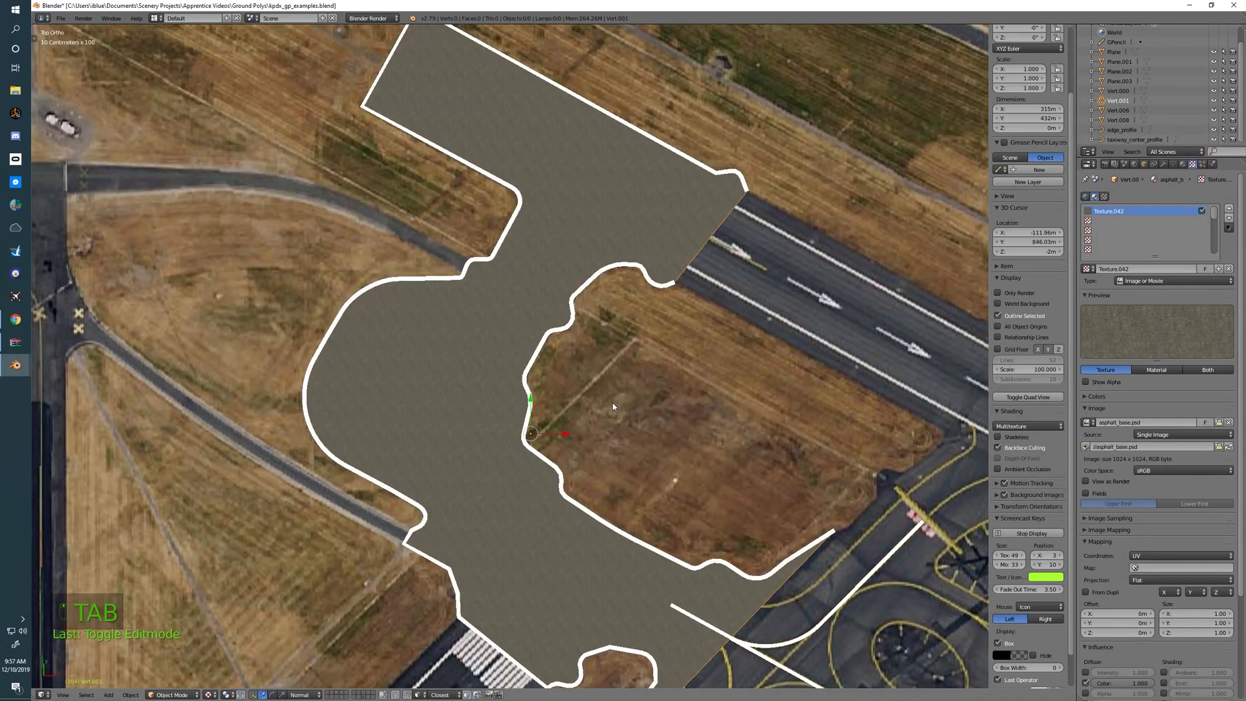
{"action": "middle_click_drag", "start_coordinate": [723, 442], "coordinate": [711, 442], "text": "shift"}
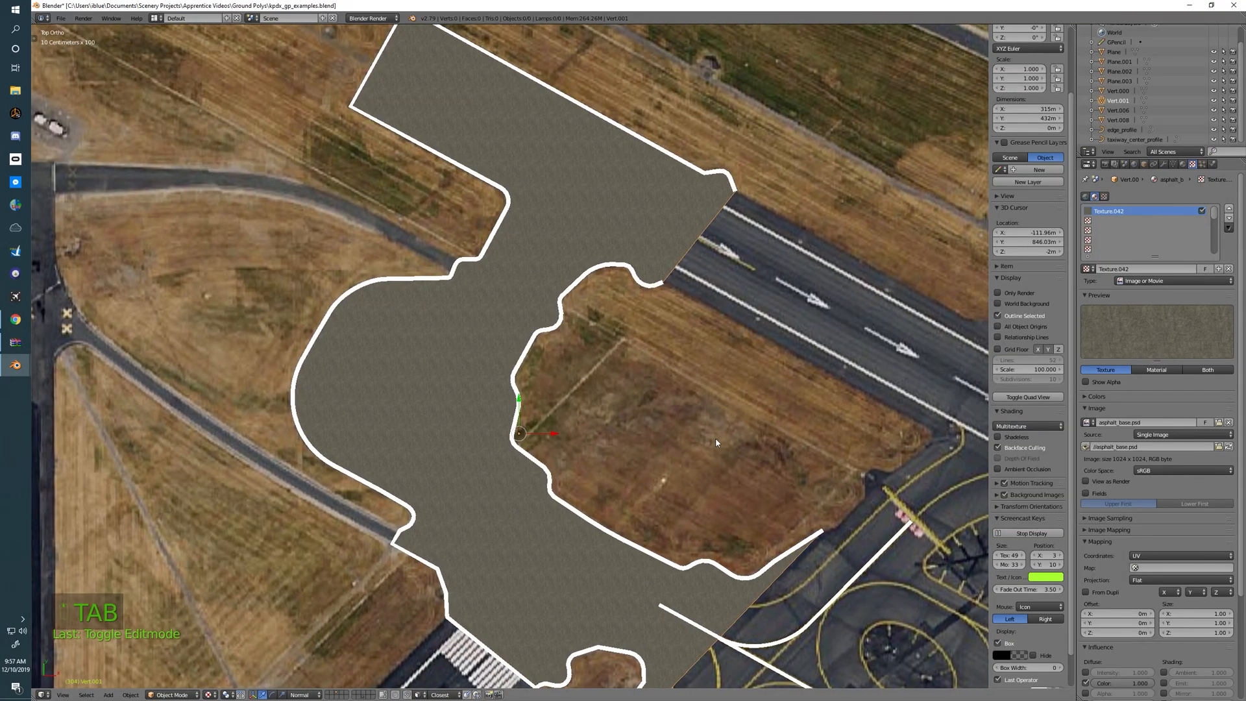
{"action": "middle_click_drag", "start_coordinate": [636, 417], "coordinate": [604, 390], "text": "shift"}
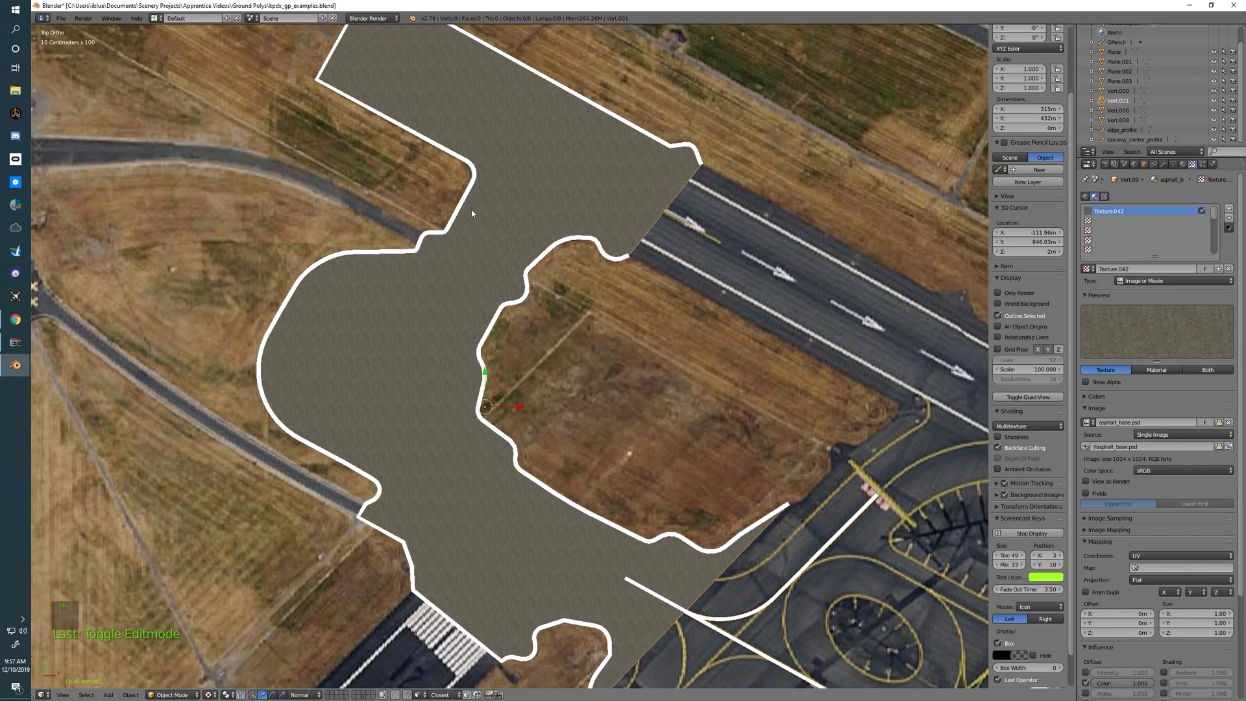
{"action": "middle_click_drag", "start_coordinate": [633, 510], "coordinate": [438, 421], "text": "shift"}
{"action": "middle_click_drag", "start_coordinate": [558, 484], "coordinate": [542, 423], "text": "shift"}
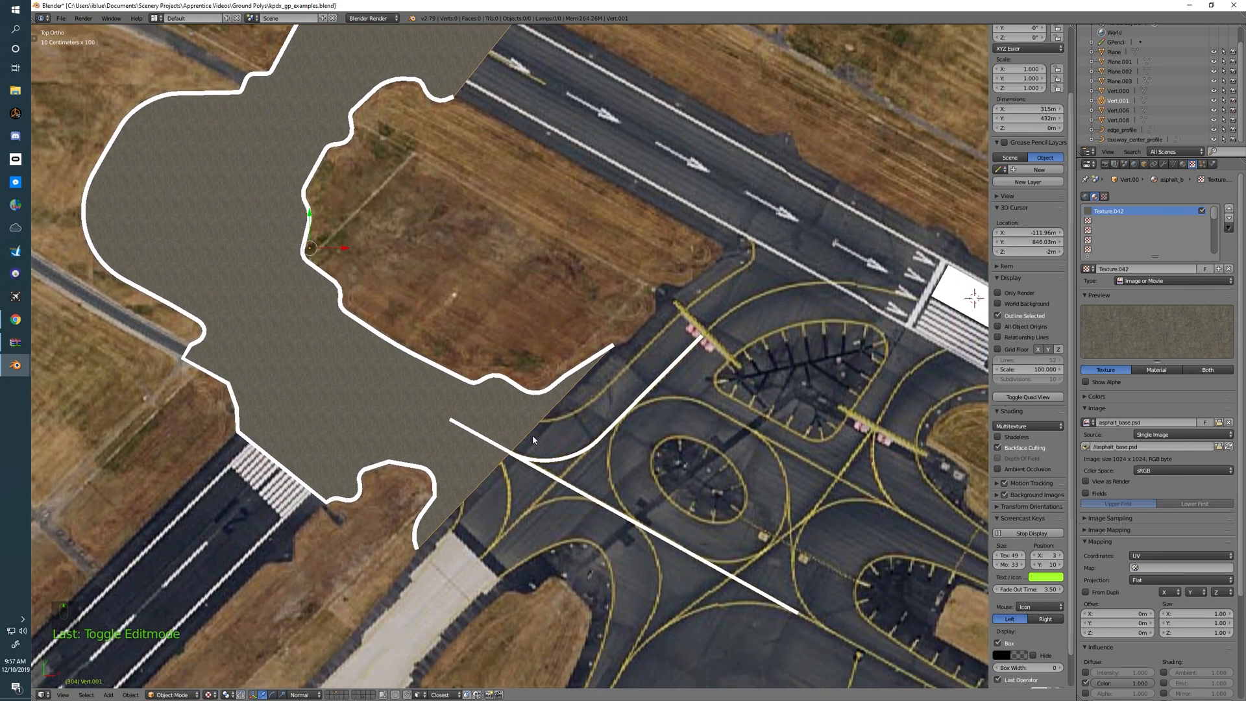
{"action": "middle_click_drag", "start_coordinate": [466, 426], "coordinate": [575, 539], "text": "shift"}
{"action": "scroll", "coordinate": [581, 440], "scroll_direction": "up", "scroll_amount": 6}
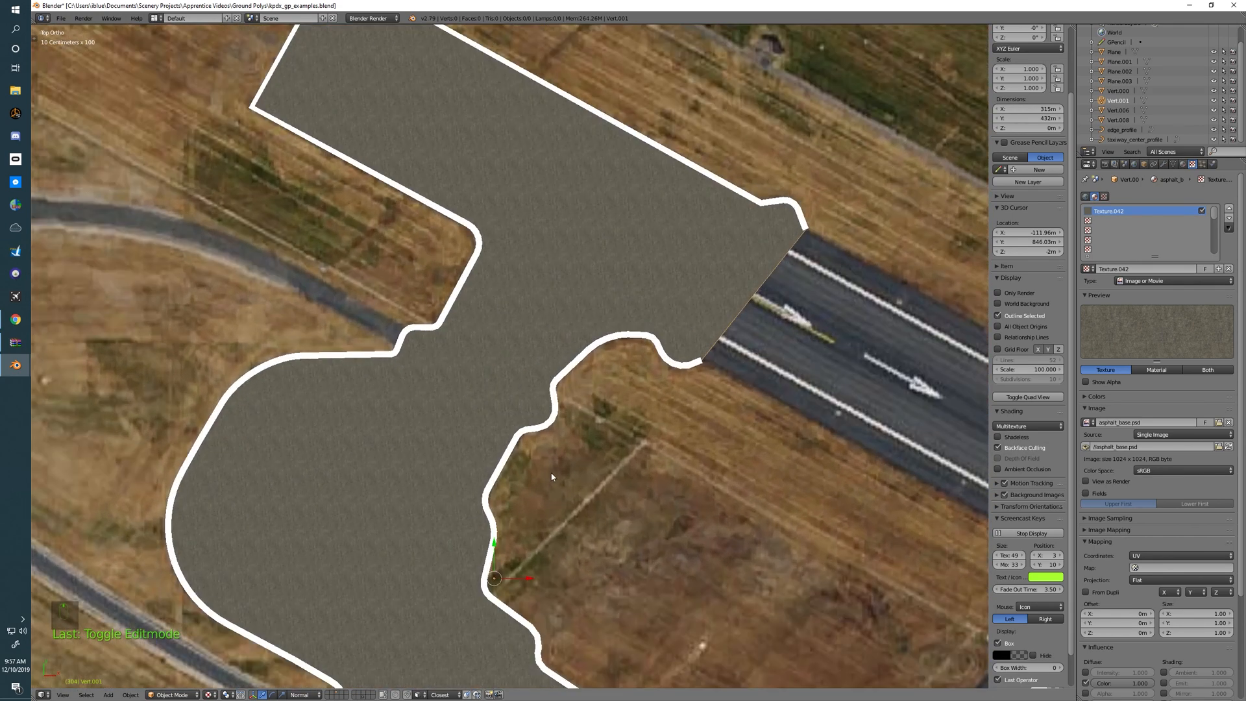
{"action": "scroll", "coordinate": [583, 437], "scroll_direction": "down", "scroll_amount": 2}
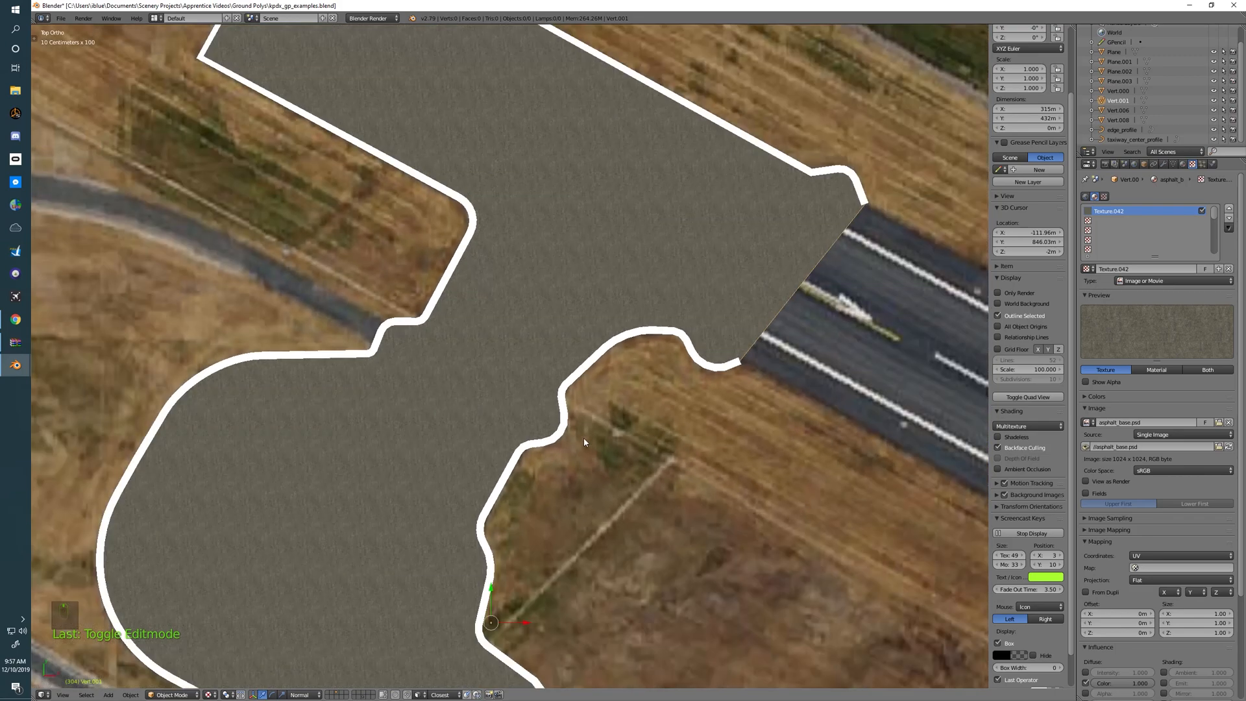
- Open the white edge strip mesh around the pavement for editing and show it in wireframe
{"action": "right_click", "coordinate": [589, 368]}
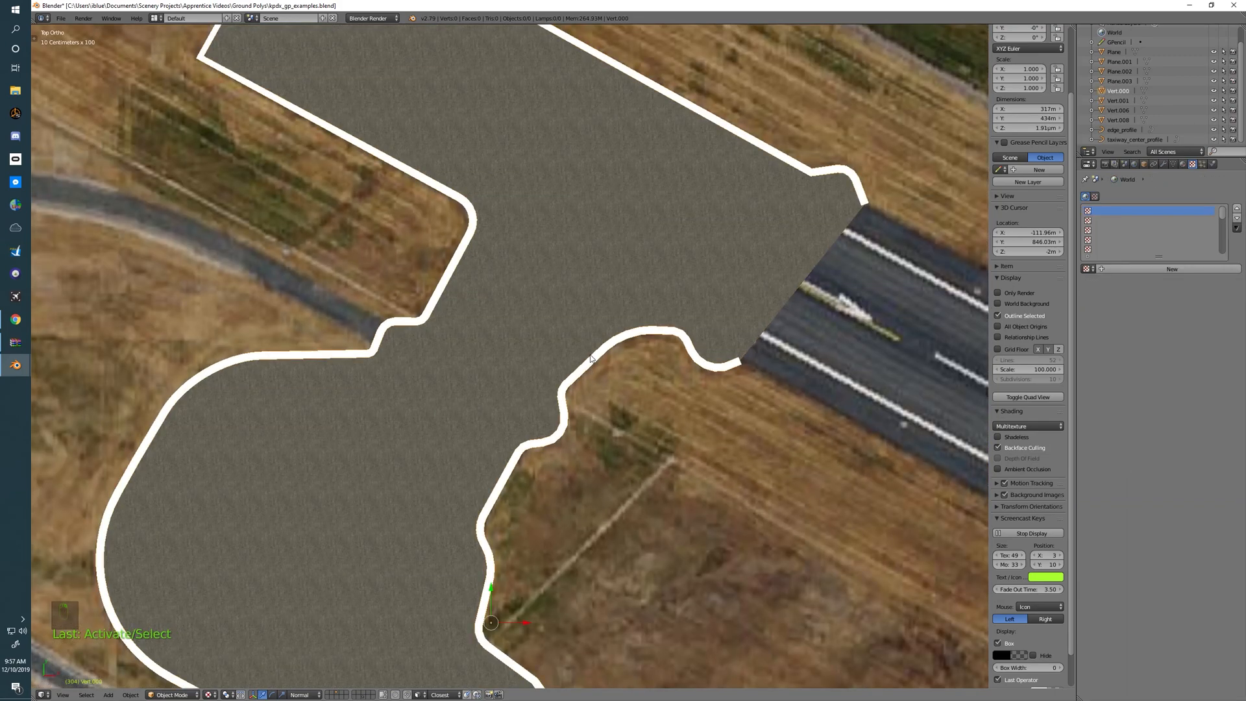
{"action": "key", "text": "Tab"}
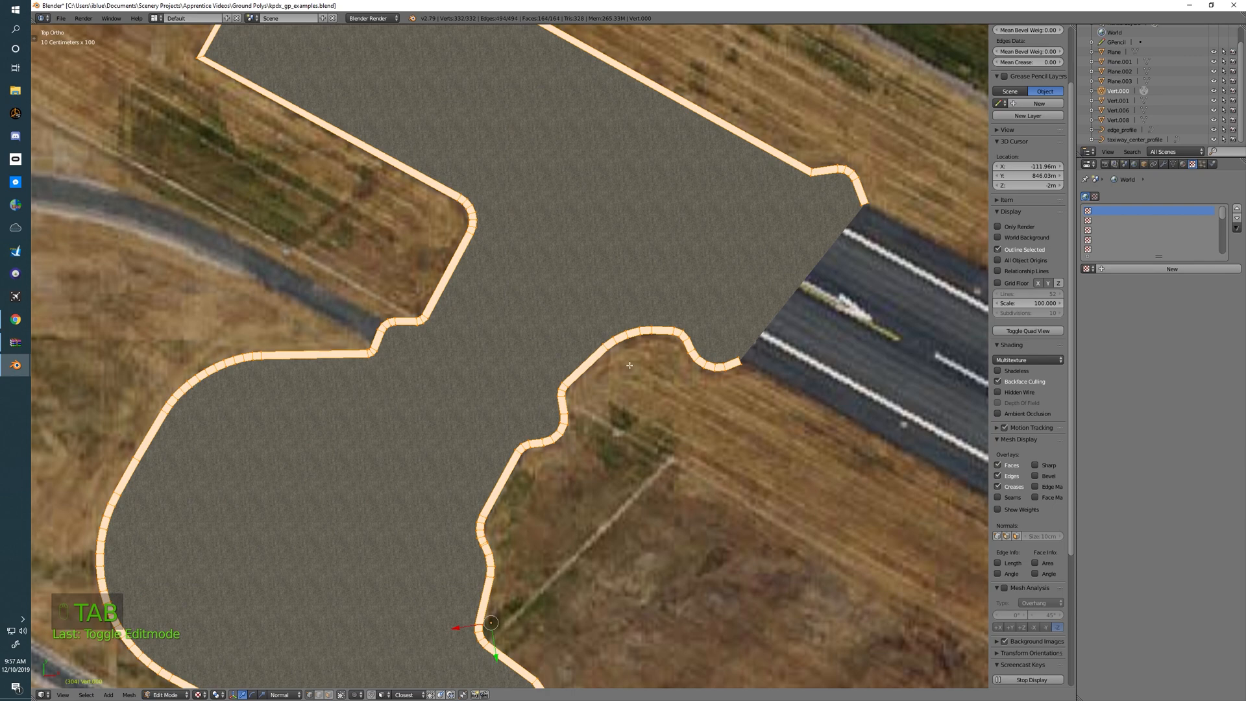
{"action": "scroll", "coordinate": [522, 378], "scroll_direction": "up", "scroll_amount": 3}
{"action": "scroll", "coordinate": [523, 378], "scroll_direction": "up", "scroll_amount": 3}
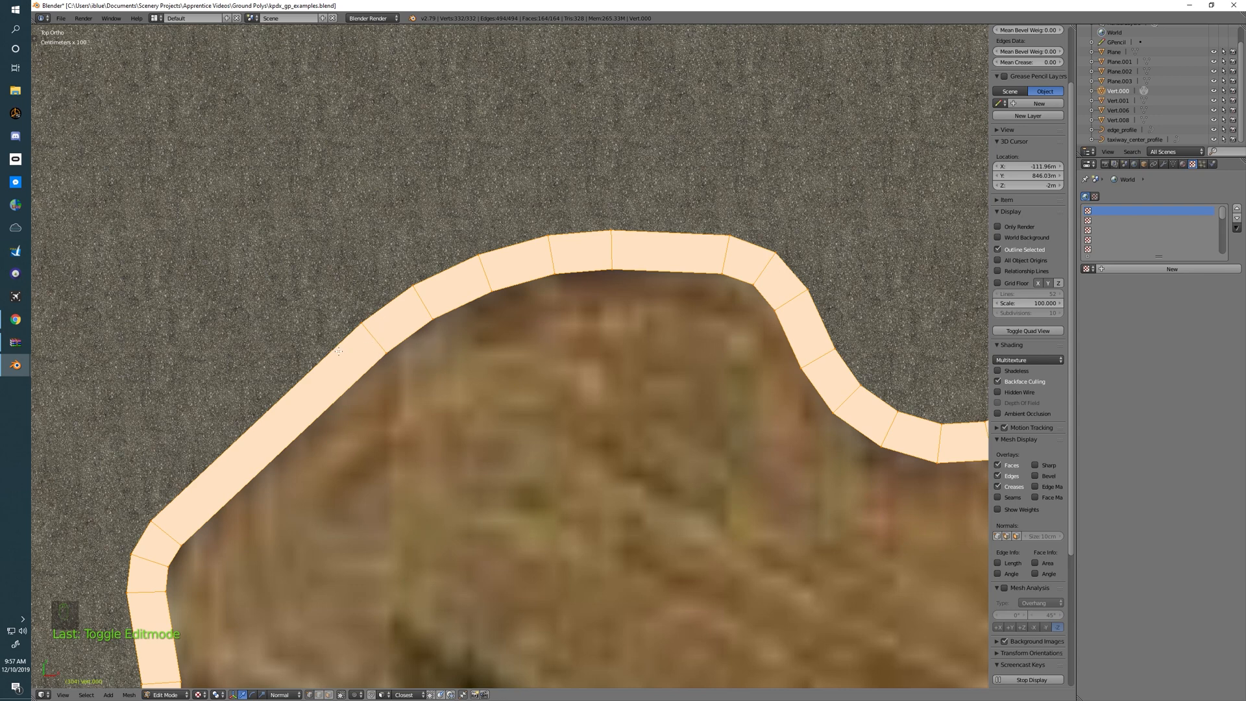
{"action": "key", "text": "z"}
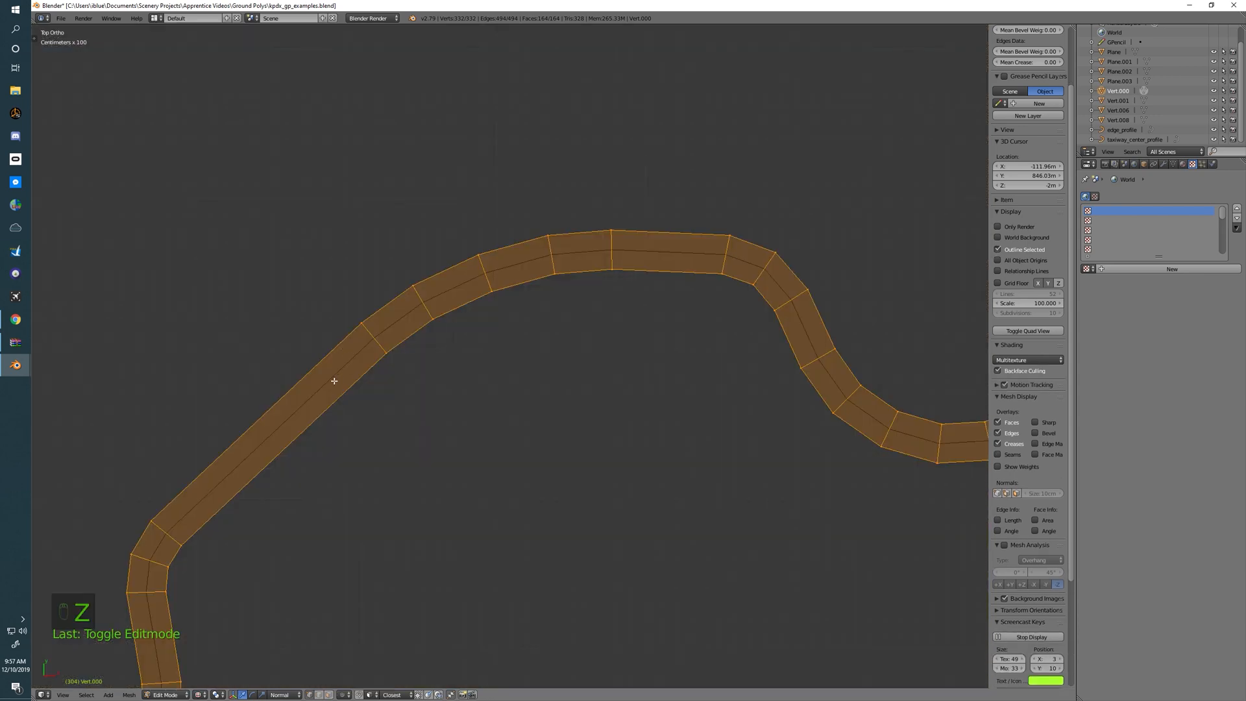
- Compare the pavement outline with the edge strip, reopen the strip for editing and examine its faces up to the end near the runway
{"action": "key", "text": "Tab"}
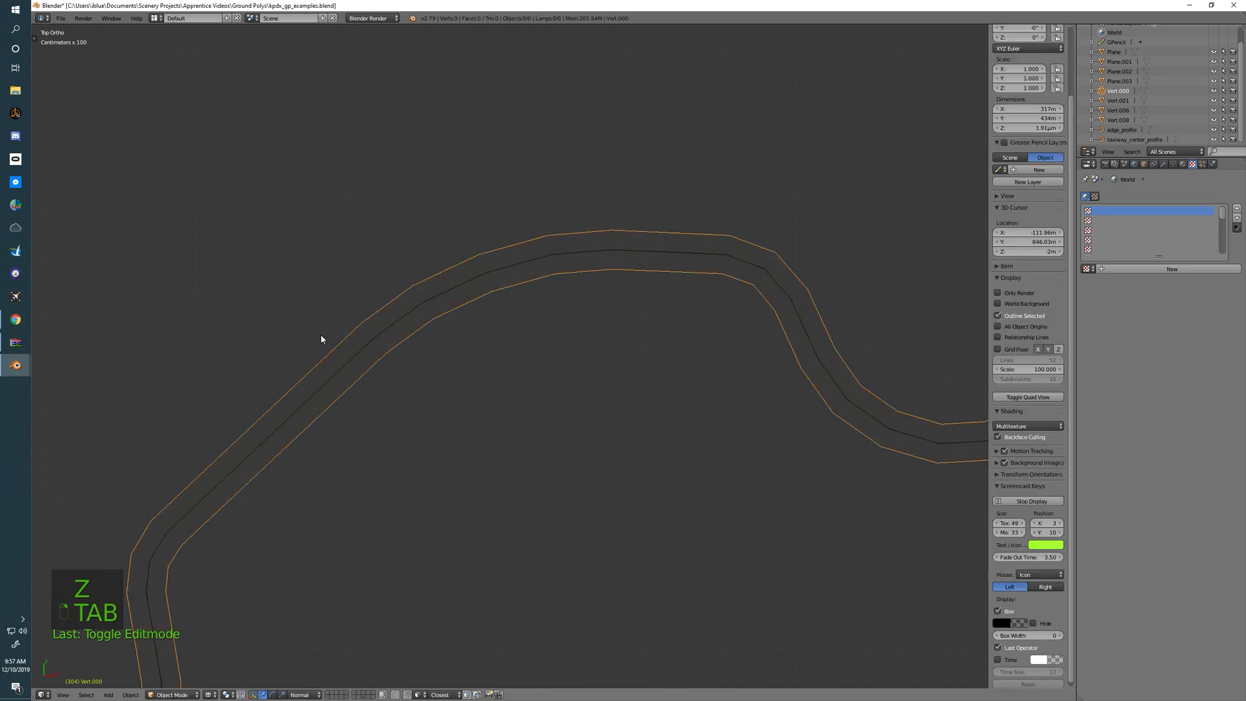
{"action": "right_click", "coordinate": [353, 356]}
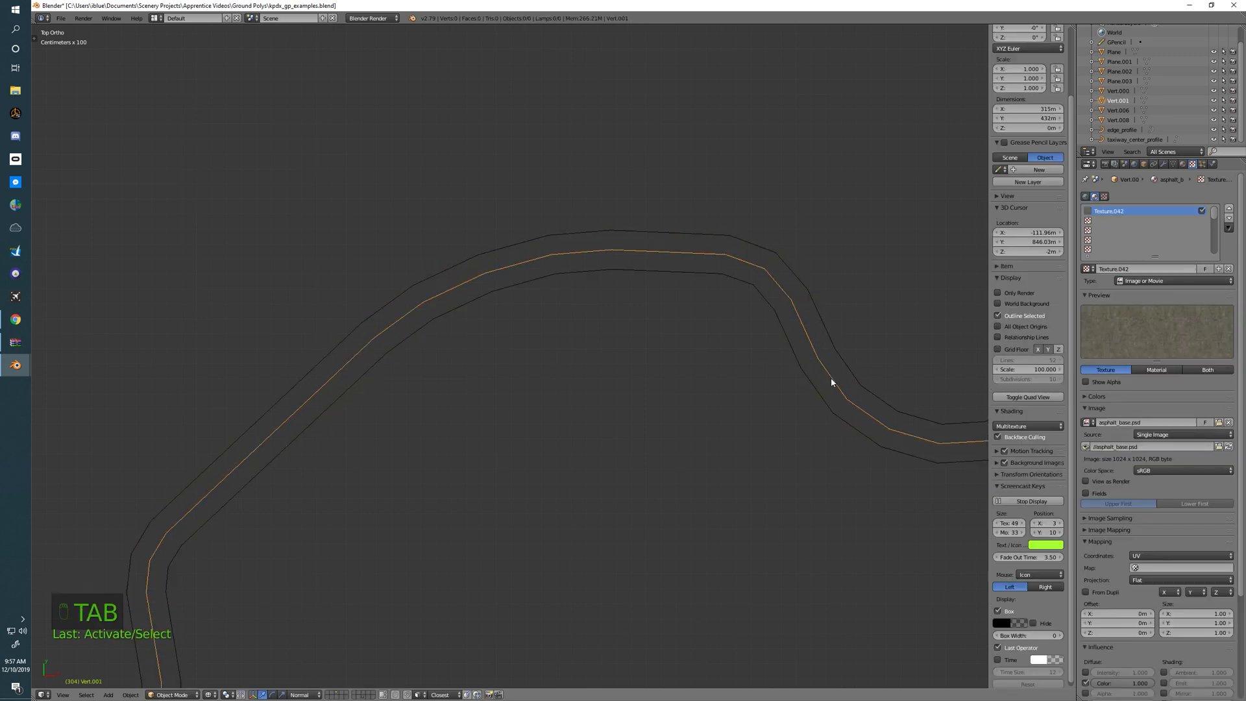
{"action": "right_click", "coordinate": [454, 308]}
{"action": "key", "text": "Tab"}
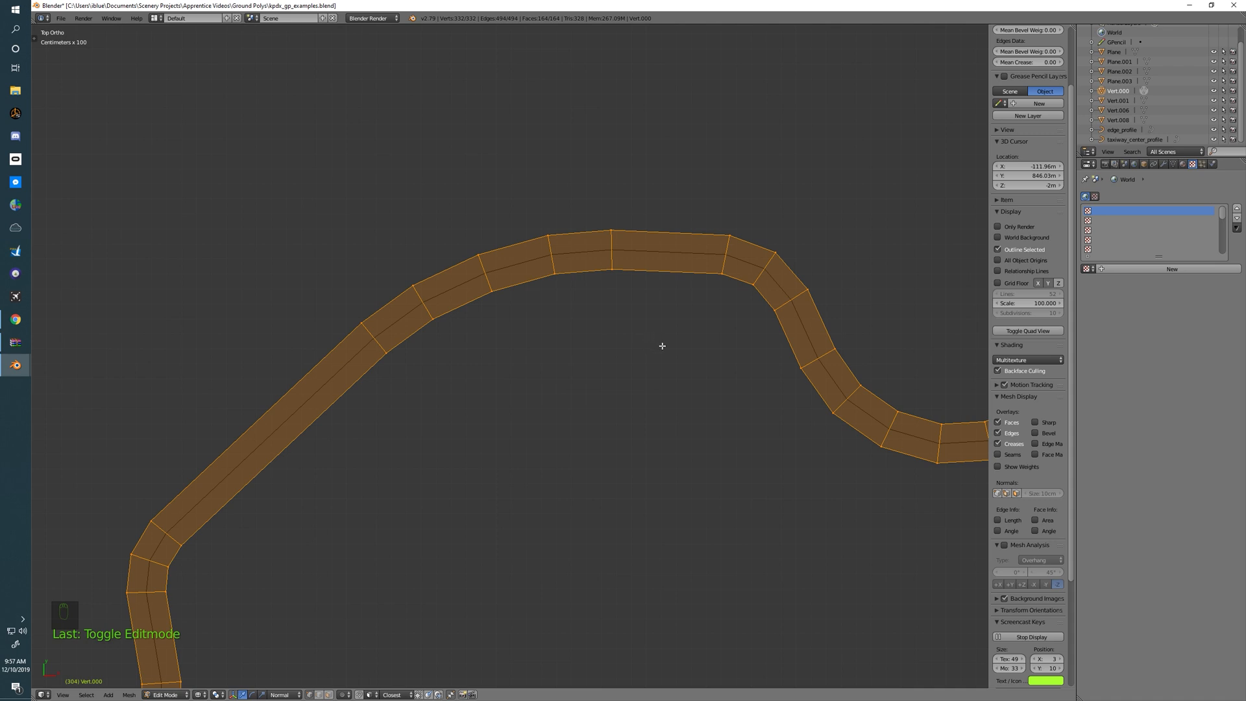
{"action": "middle_click_drag", "start_coordinate": [675, 321], "coordinate": [525, 337], "text": "shift"}
{"action": "middle_click_drag", "start_coordinate": [783, 452], "coordinate": [588, 399], "text": "shift"}
{"action": "scroll", "coordinate": [612, 395], "scroll_direction": "up", "scroll_amount": 4}
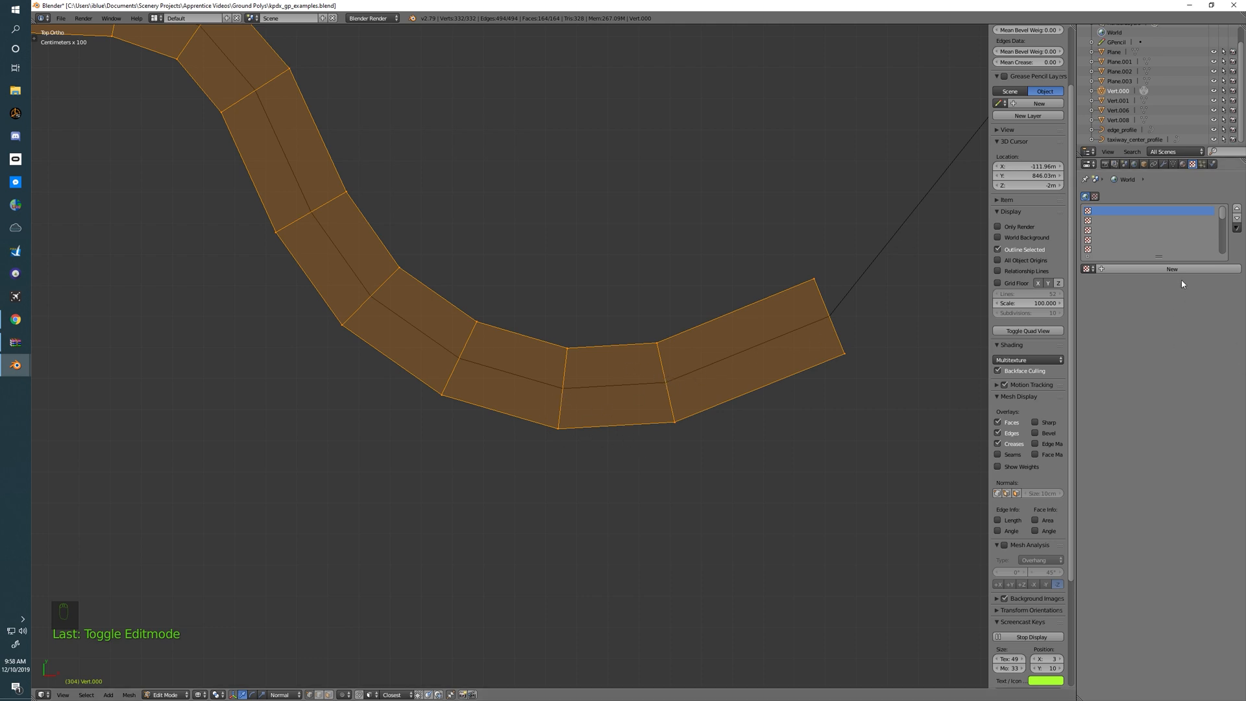
- Create a material named asphalt_edge on the edge strip, raising its diffuse intensity and lowering its specular intensity
{"action": "left_click", "coordinate": [1182, 165]}
{"action": "left_click", "coordinate": [1127, 295]}
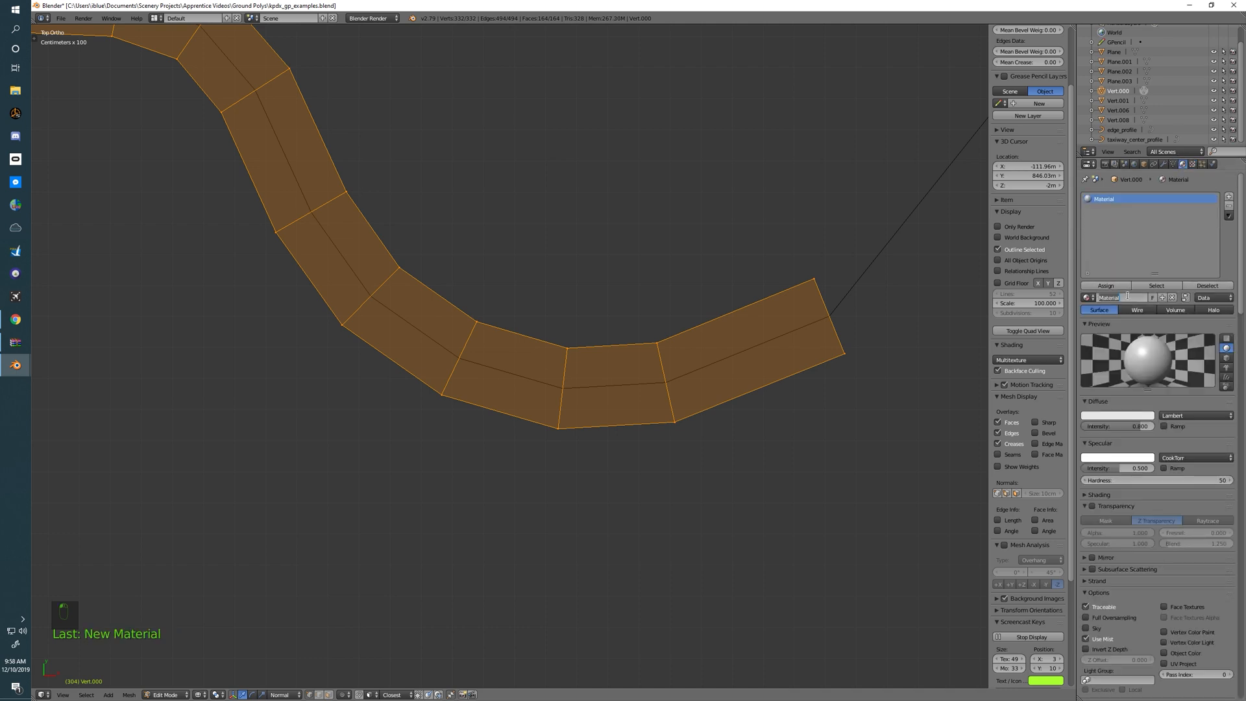
{"action": "type", "text": "asphalt_edge"}
{"action": "key", "text": "Return"}
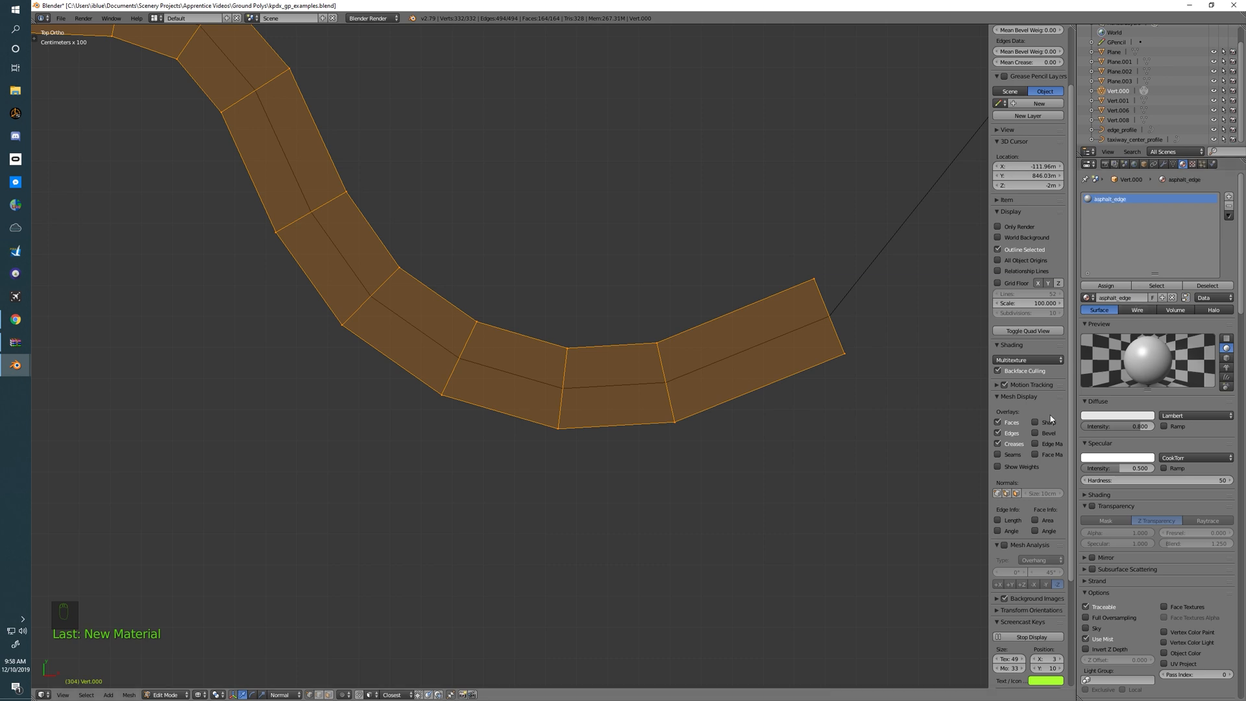
{"action": "left_click_drag", "start_coordinate": [1135, 426], "coordinate": [1162, 426]}
{"action": "left_click_drag", "start_coordinate": [1132, 468], "coordinate": [1091, 468]}
- Add a new image texture to the asphalt_edge material and load asphalt_edge.psd into it
{"action": "left_click", "coordinate": [1192, 164]}
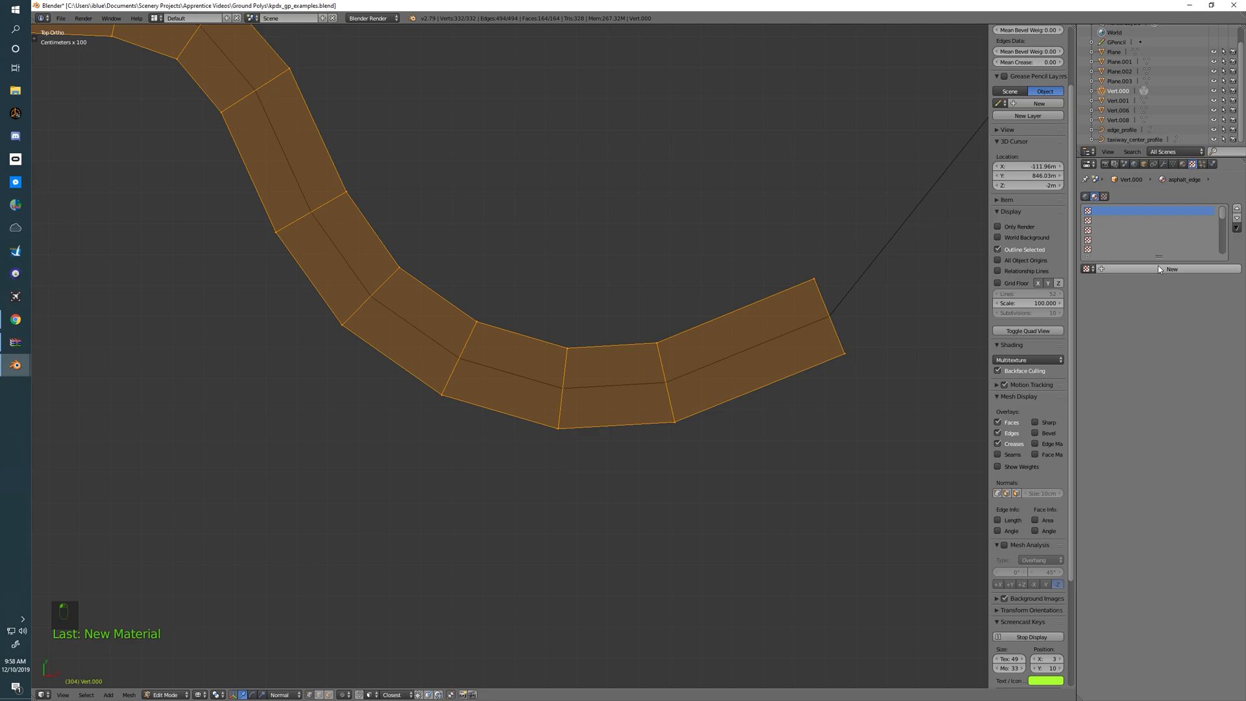
{"action": "left_click", "coordinate": [1153, 281]}
{"action": "left_click", "coordinate": [1204, 423]}
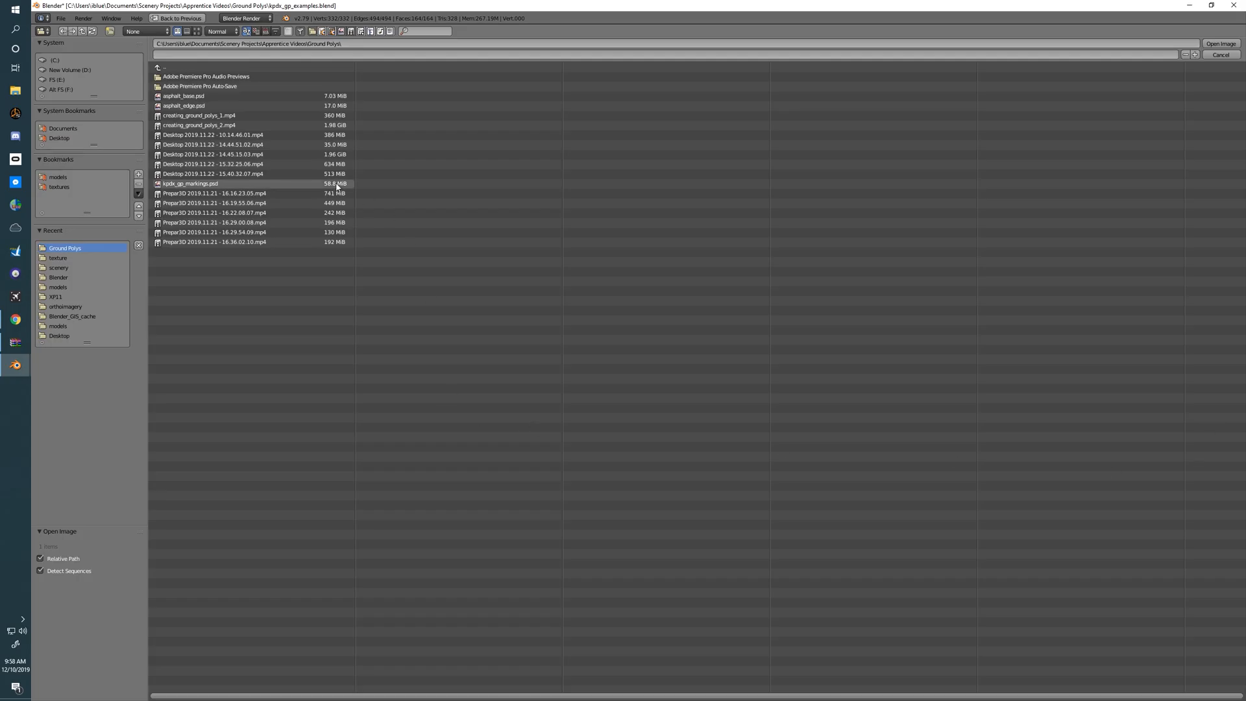
{"action": "double_click", "coordinate": [203, 106]}
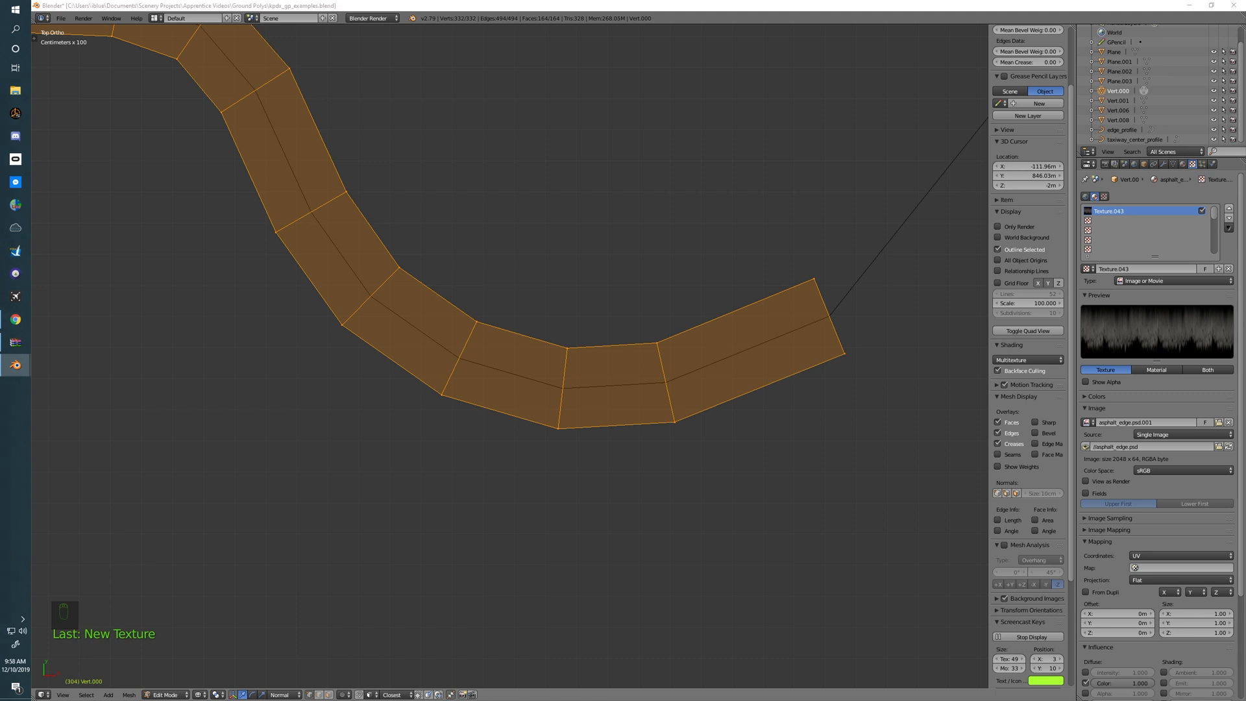
- Show the edge strip's UV layout in a maximized UV editor and assign the asphalt_edge.psd image to it
{"action": "key", "text": "shift+F10"}
{"action": "key", "text": "ctrl+Up"}
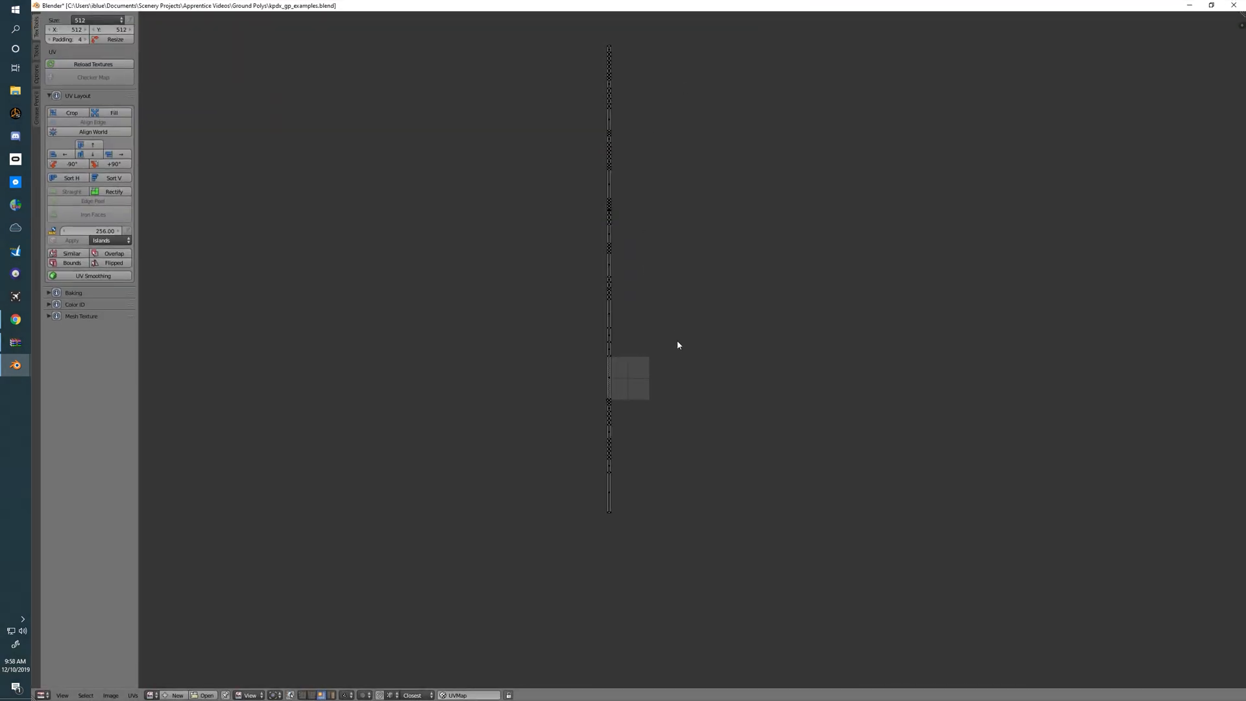
{"action": "left_click", "coordinate": [151, 696]}
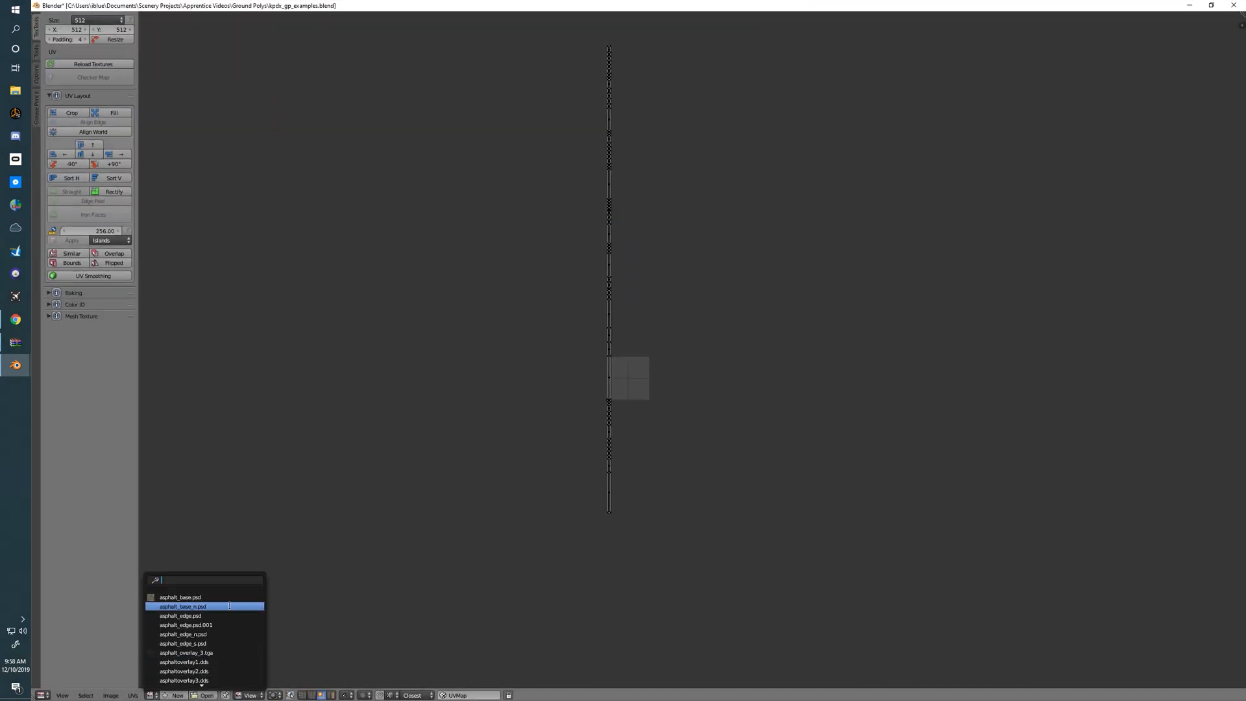
{"action": "left_click", "coordinate": [194, 615]}
- Examine the cracked asphalt edge image up close and how the strip's UV layout lies across it
{"action": "scroll", "coordinate": [606, 387], "scroll_direction": "up", "scroll_amount": 5}
{"action": "middle_click_drag", "start_coordinate": [606, 387], "coordinate": [632, 301]}
{"action": "scroll", "coordinate": [594, 418], "scroll_direction": "up", "scroll_amount": 8}
{"action": "middle_click_drag", "start_coordinate": [542, 370], "coordinate": [643, 377]}
{"action": "scroll", "coordinate": [642, 377], "scroll_direction": "down", "scroll_amount": 4}
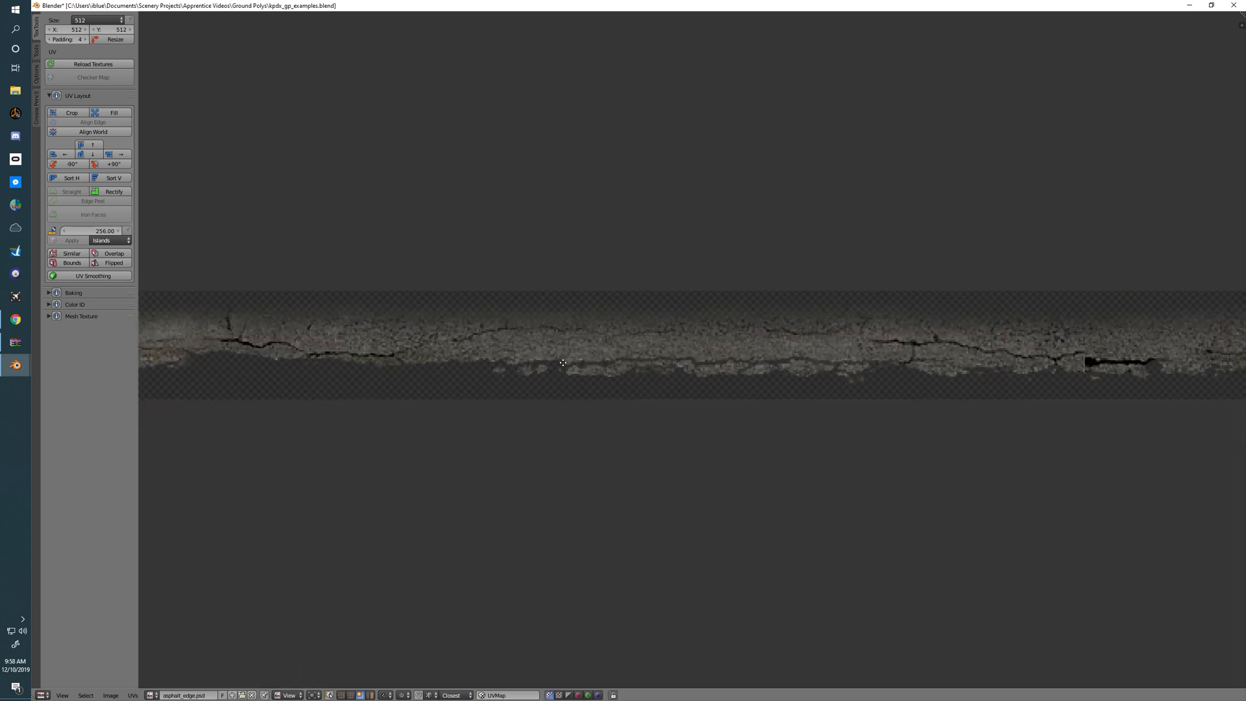
{"action": "scroll", "coordinate": [711, 385], "scroll_direction": "down", "scroll_amount": 7}
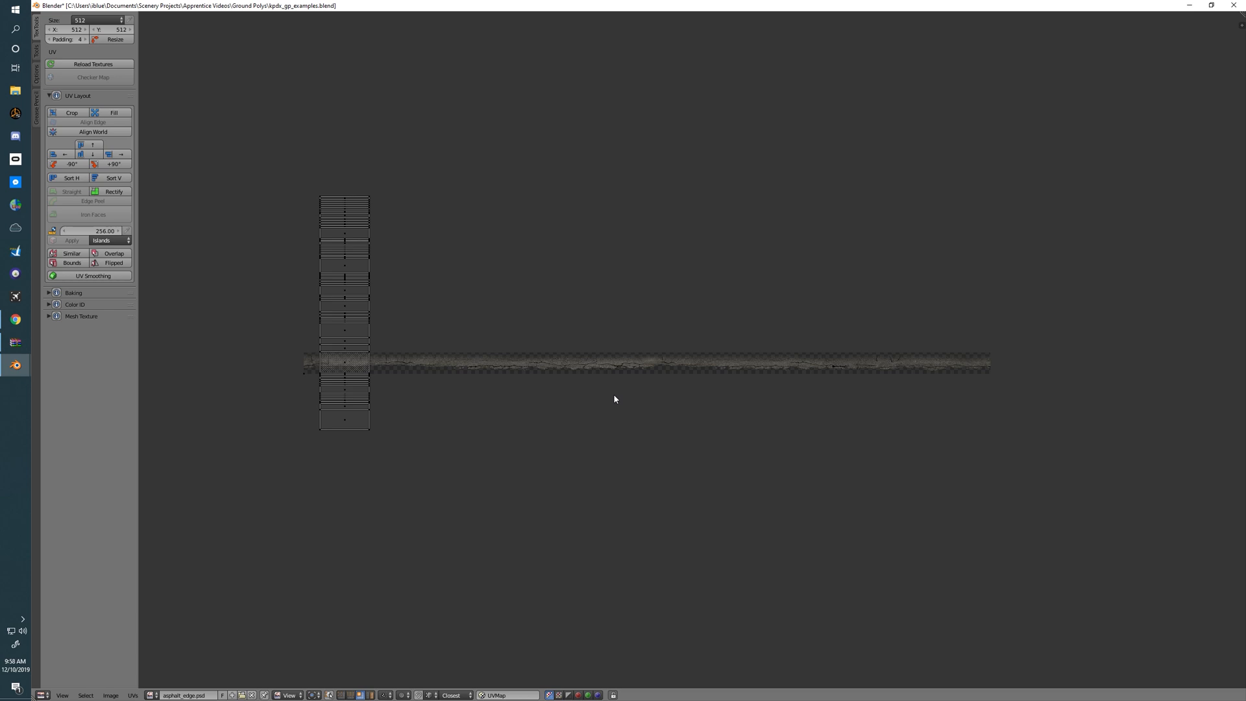
{"action": "scroll", "coordinate": [621, 341], "scroll_direction": "up", "scroll_amount": 2}
{"action": "scroll", "coordinate": [625, 343], "scroll_direction": "down", "scroll_amount": 1}
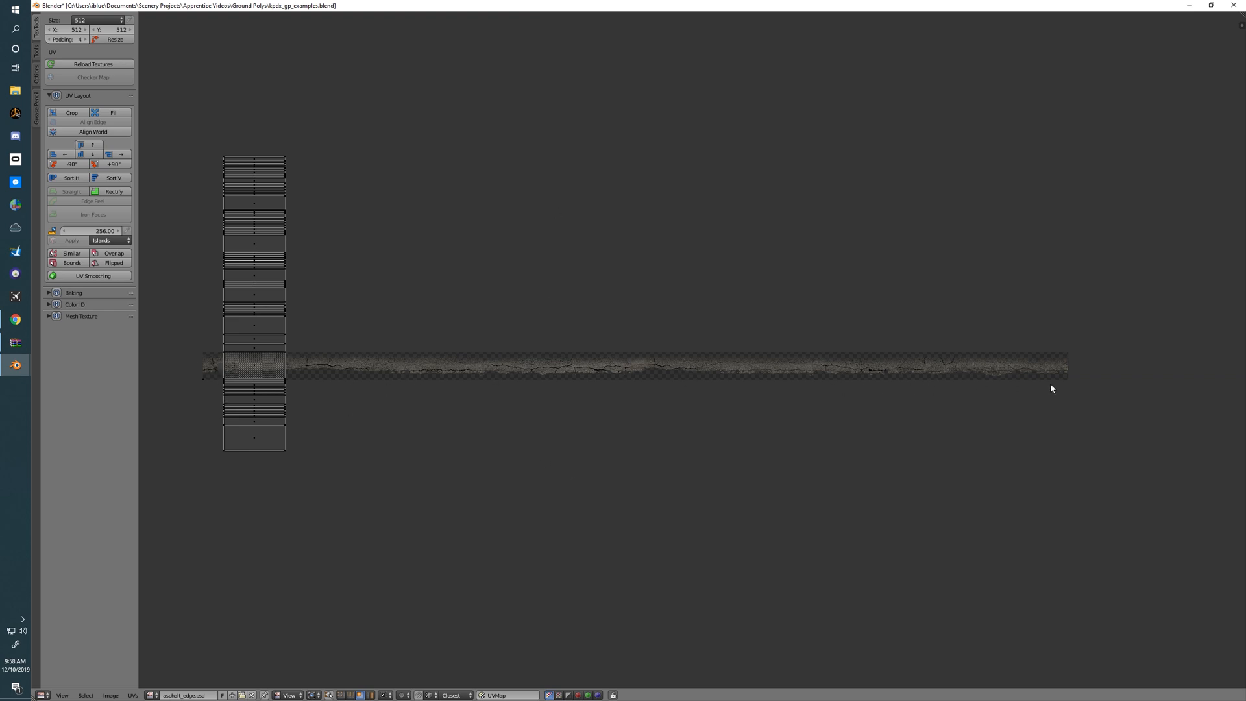
- Examine the asphalt edge image along its full length and inspect the crack and transparent border detail up close
{"action": "middle_click_drag", "start_coordinate": [531, 375], "coordinate": [404, 363]}
{"action": "middle_click_drag", "start_coordinate": [245, 370], "coordinate": [417, 376]}
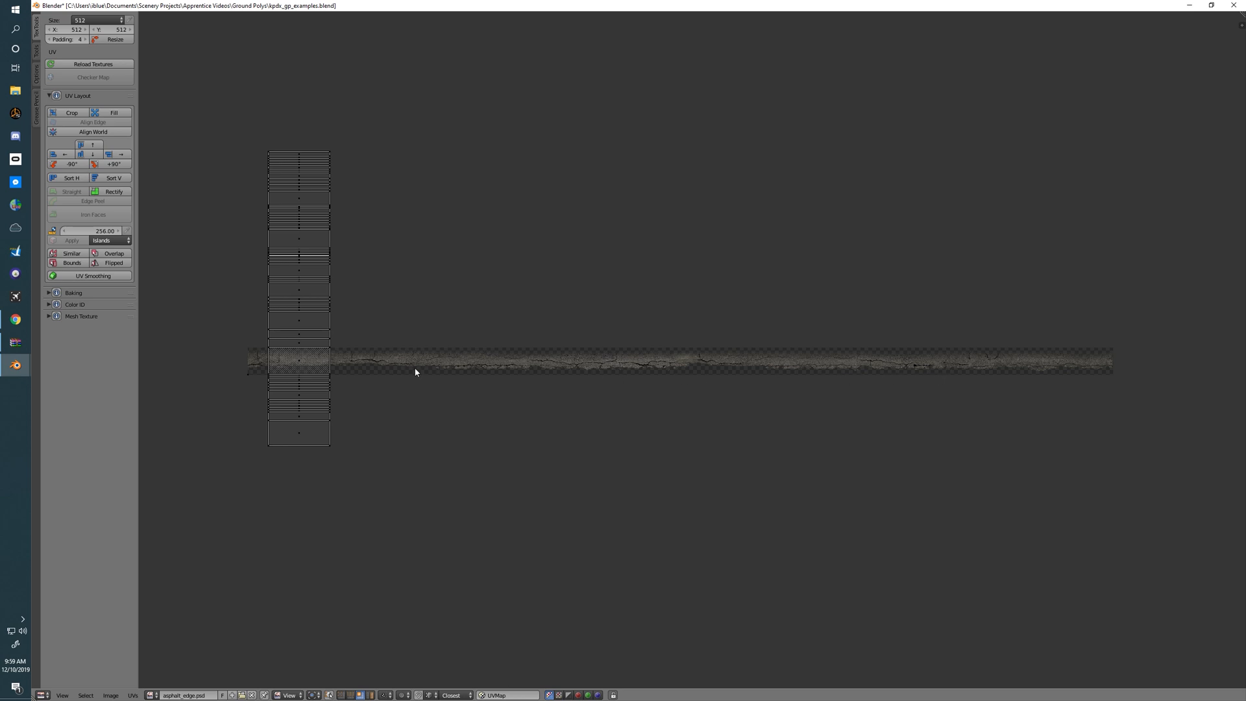
{"action": "middle_click_drag", "start_coordinate": [936, 363], "coordinate": [851, 359]}
{"action": "scroll", "coordinate": [851, 360], "scroll_direction": "up", "scroll_amount": 1}
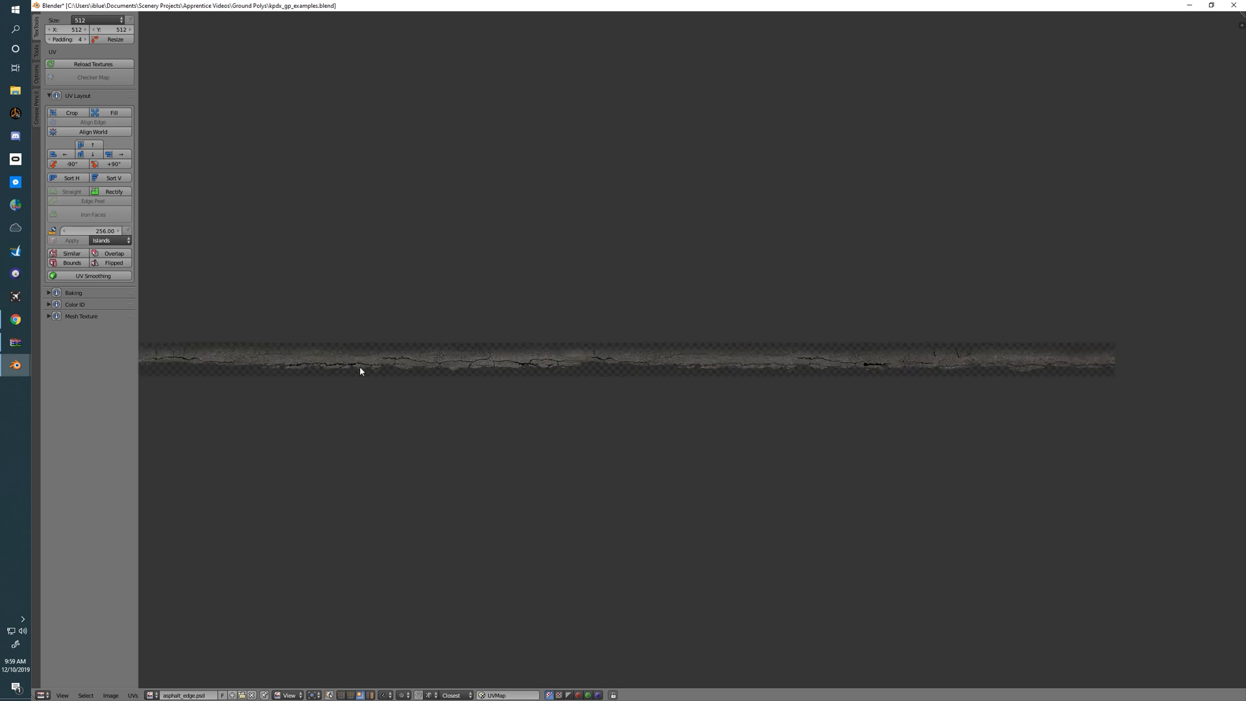
{"action": "scroll", "coordinate": [666, 376], "scroll_direction": "down", "scroll_amount": 2}
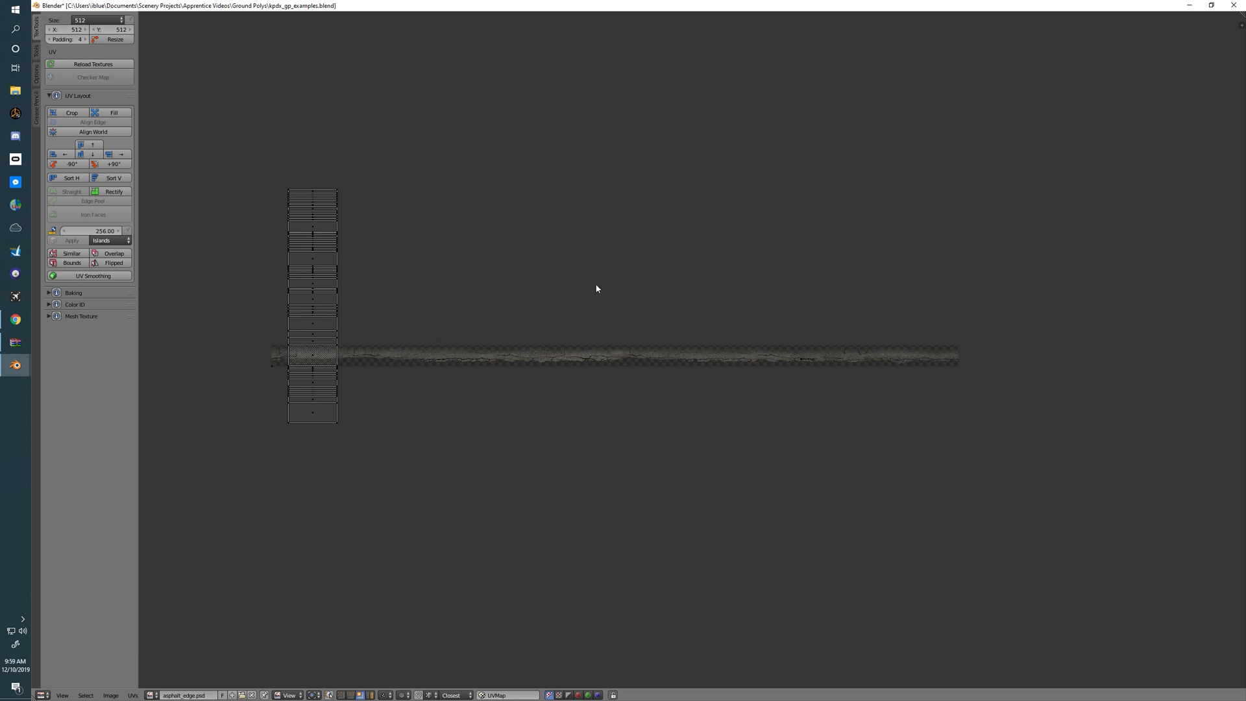
{"action": "middle_click_drag", "start_coordinate": [714, 361], "coordinate": [628, 364]}
{"action": "scroll", "coordinate": [629, 364], "scroll_direction": "up", "scroll_amount": 5}
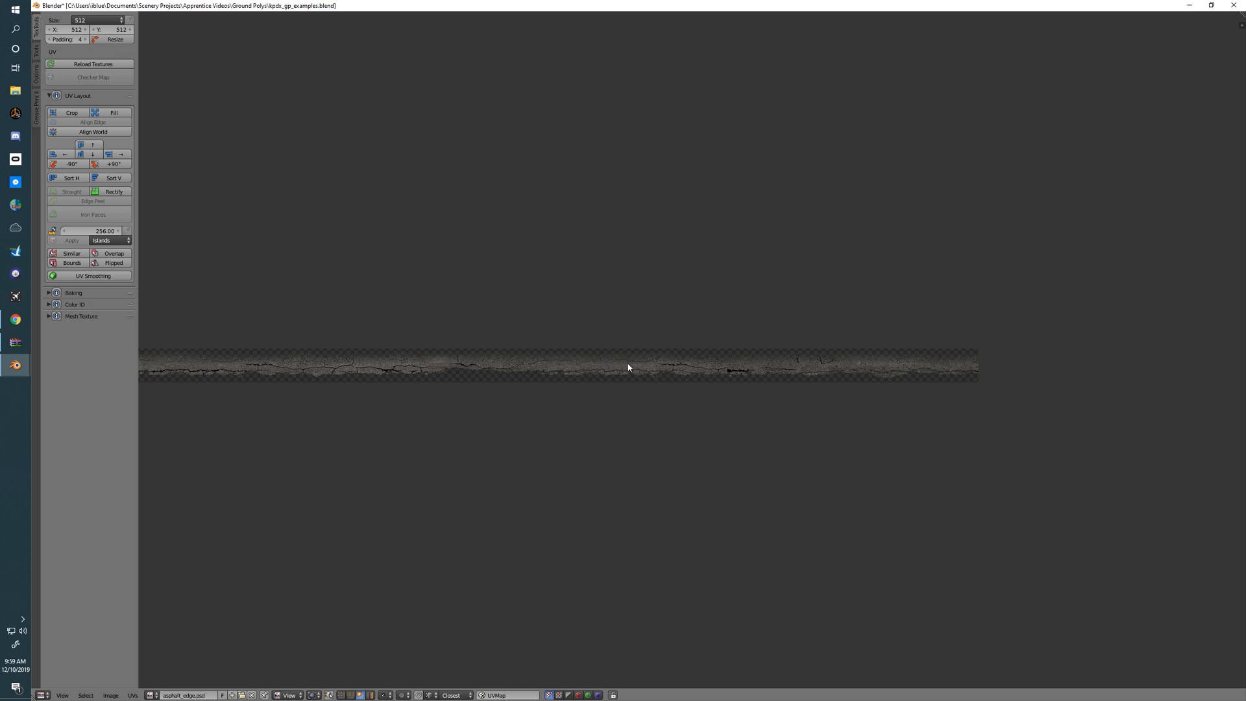
{"action": "scroll", "coordinate": [628, 364], "scroll_direction": "down", "scroll_amount": 4}
{"action": "scroll", "coordinate": [628, 368], "scroll_direction": "up", "scroll_amount": 2}
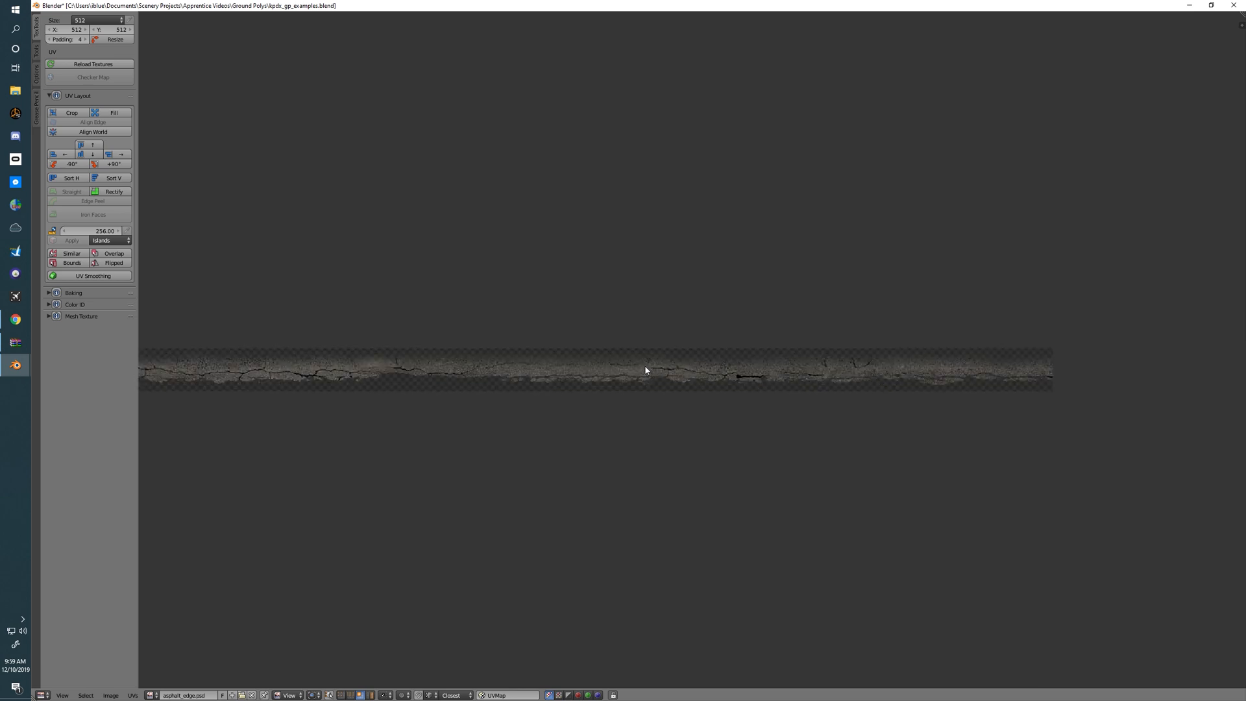
{"action": "middle_click_drag", "start_coordinate": [648, 365], "coordinate": [598, 323]}
{"action": "scroll", "coordinate": [593, 328], "scroll_direction": "up", "scroll_amount": 4}
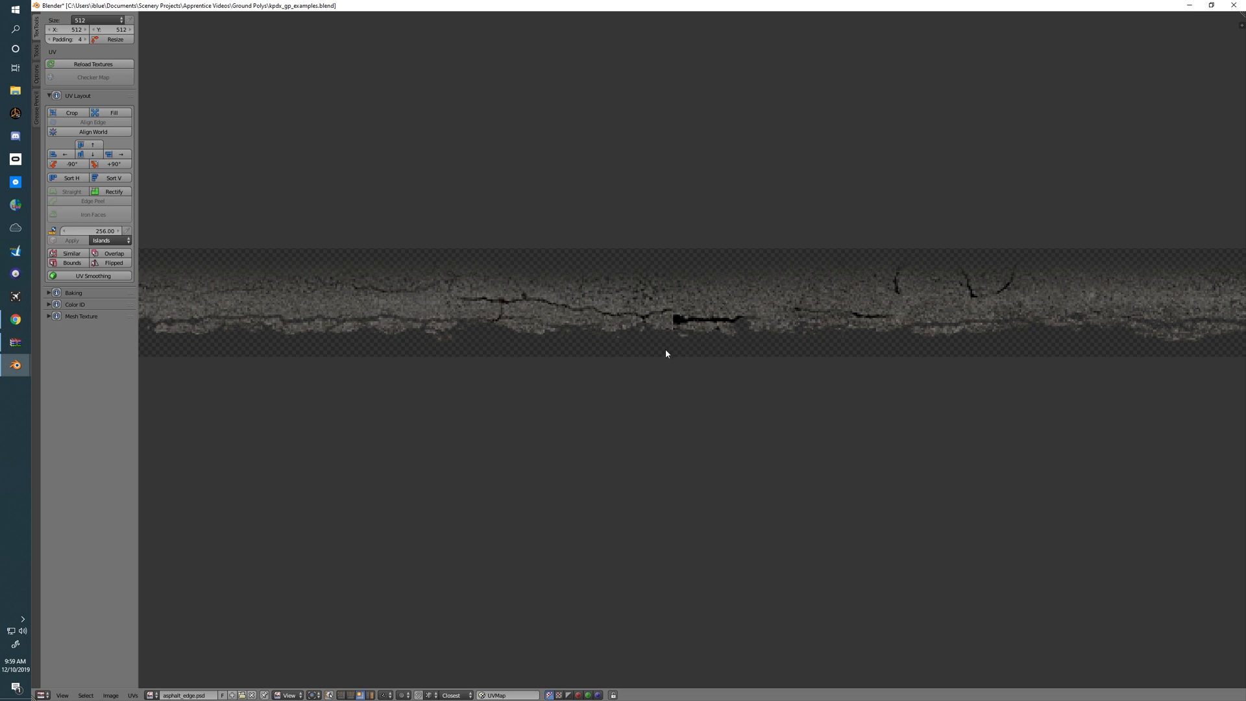
- Inspect the remaining length of the asphalt edge image and return to the edge strip in the 3D top view
{"action": "middle_click_drag", "start_coordinate": [827, 319], "coordinate": [478, 315]}
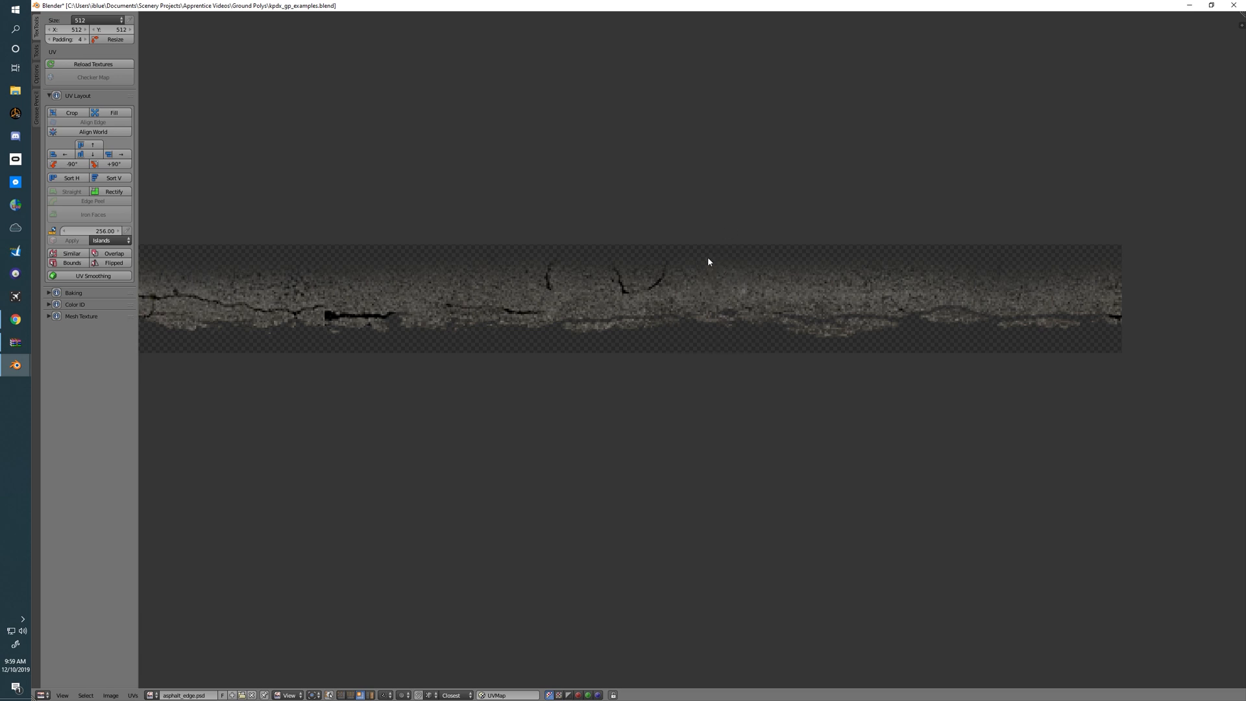
{"action": "middle_click_drag", "start_coordinate": [407, 273], "coordinate": [746, 316]}
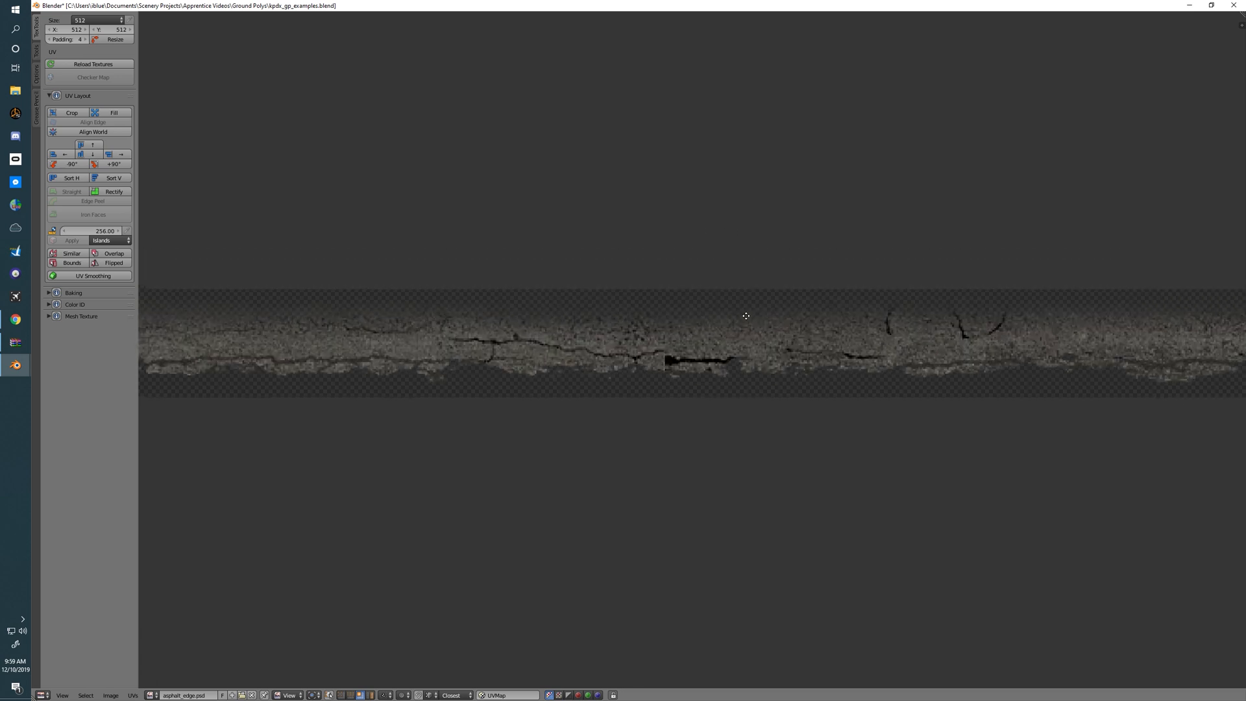
{"action": "left_click_drag", "start_coordinate": [423, 7], "coordinate": [0, 85]}
{"action": "middle_click", "coordinate": [470, 156]}
{"action": "scroll", "coordinate": [510, 201], "scroll_direction": "down", "scroll_amount": 8}
{"action": "middle_click_drag", "start_coordinate": [386, 262], "coordinate": [727, 110], "text": "shift"}
{"action": "scroll", "coordinate": [528, 294], "scroll_direction": "down", "scroll_amount": 3}
{"action": "middle_click_drag", "start_coordinate": [509, 417], "coordinate": [503, 320], "text": "shift"}
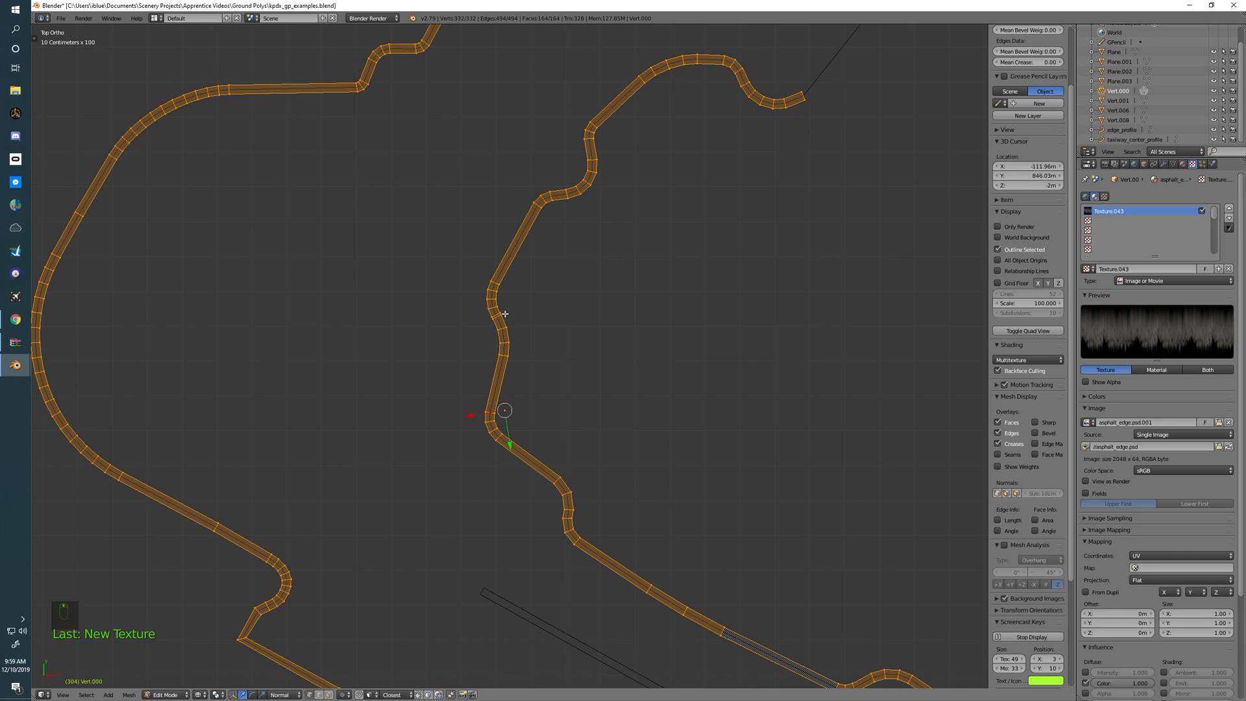
- Select only the straight face at the end of the edge strip in face selection mode and unwrap it
{"action": "key", "text": "ctrl+Tab"}
{"action": "left_click", "coordinate": [499, 336]}
{"action": "middle_click_drag", "start_coordinate": [688, 605], "coordinate": [402, 376], "text": "shift"}
{"action": "middle_click_drag", "start_coordinate": [522, 376], "coordinate": [349, 313], "text": "shift"}
{"action": "scroll", "coordinate": [480, 367], "scroll_direction": "up", "scroll_amount": 2}
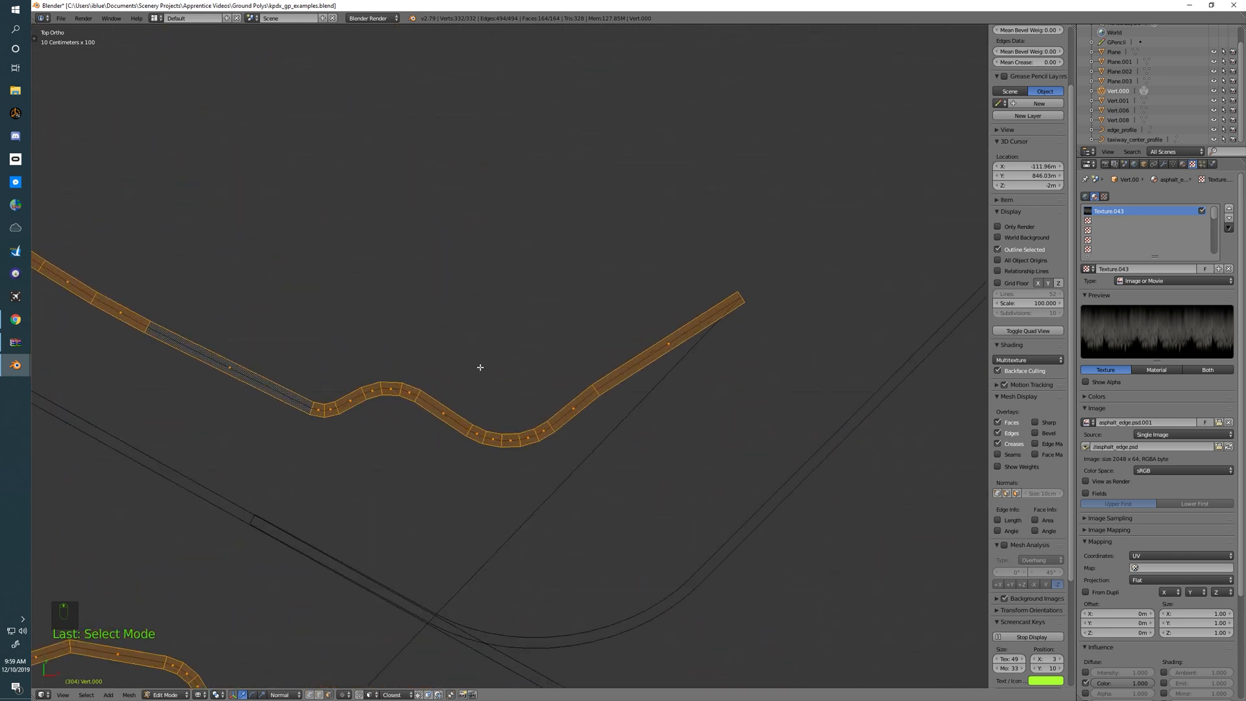
{"action": "right_click", "coordinate": [671, 339]}
{"action": "scroll", "coordinate": [514, 364], "scroll_direction": "up", "scroll_amount": 2}
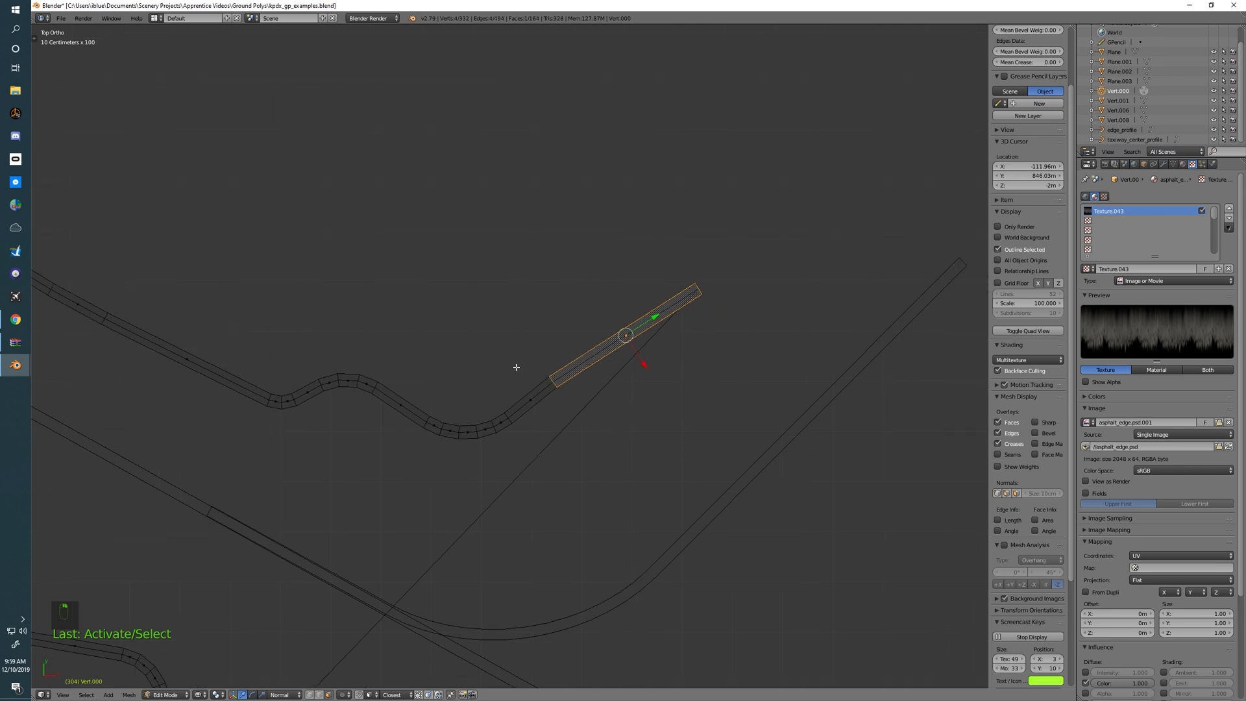
{"action": "mouse_move", "coordinate": [547, 370]}
{"action": "middle_mouse_down", "text": "shift"}
{"action": "mouse_move", "coordinate": [511, 387]}
{"action": "mouse_move", "coordinate": [558, 382]}
{"action": "middle_mouse_up", "text": "shift"}
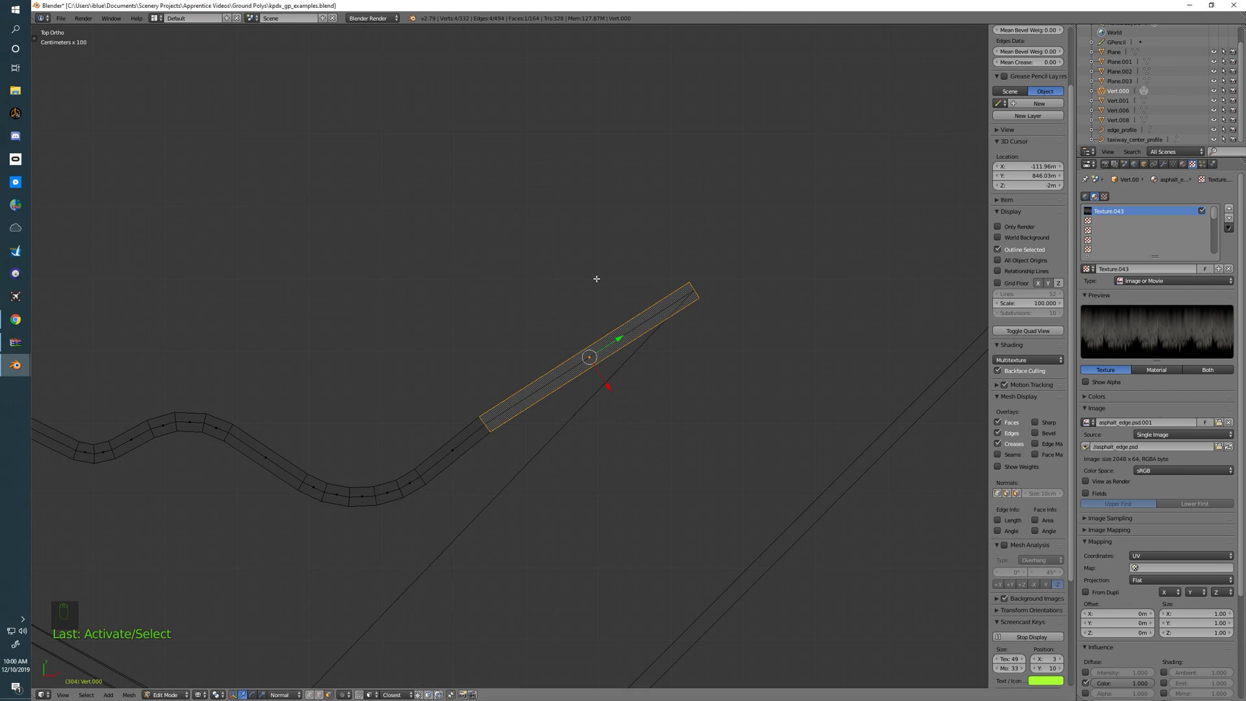
{"action": "key", "text": "u"}
{"action": "left_click", "coordinate": [584, 203]}
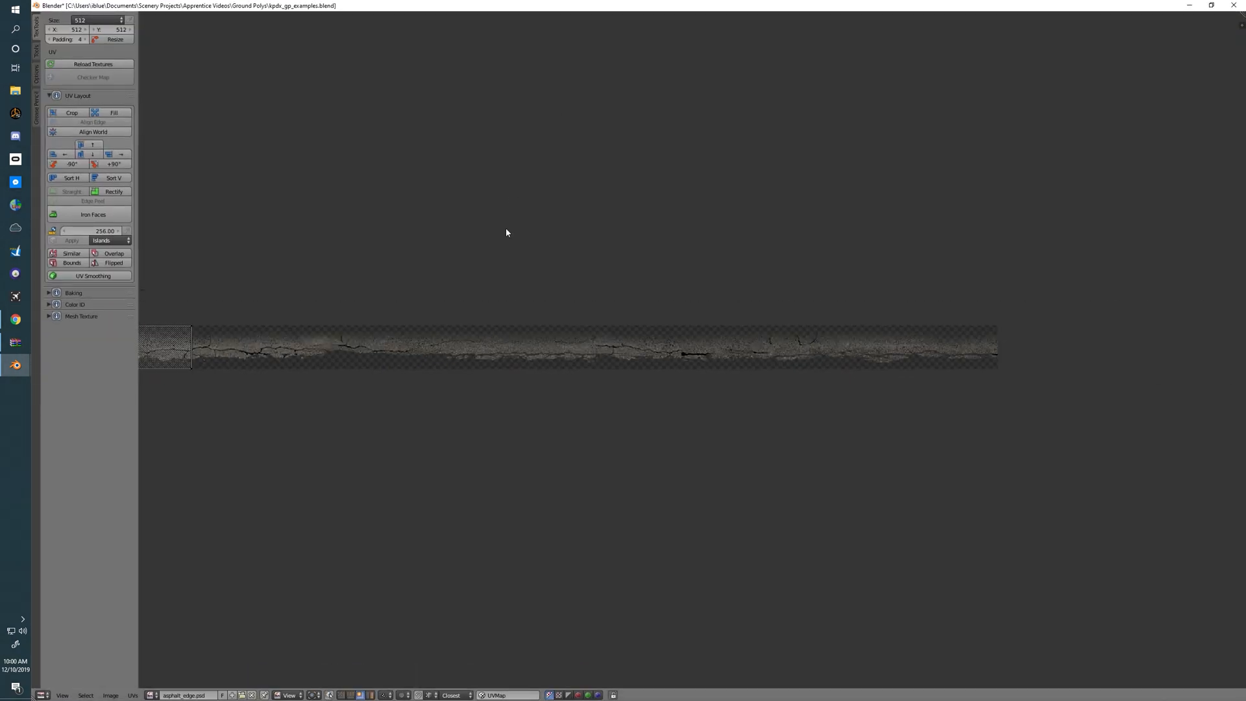
- Examine how the corners and ends of the unwrapped end face lie on the asphalt edge image
{"action": "scroll", "coordinate": [445, 343], "scroll_direction": "up", "scroll_amount": 3}
{"action": "middle_click_drag", "start_coordinate": [445, 342], "coordinate": [589, 348]}
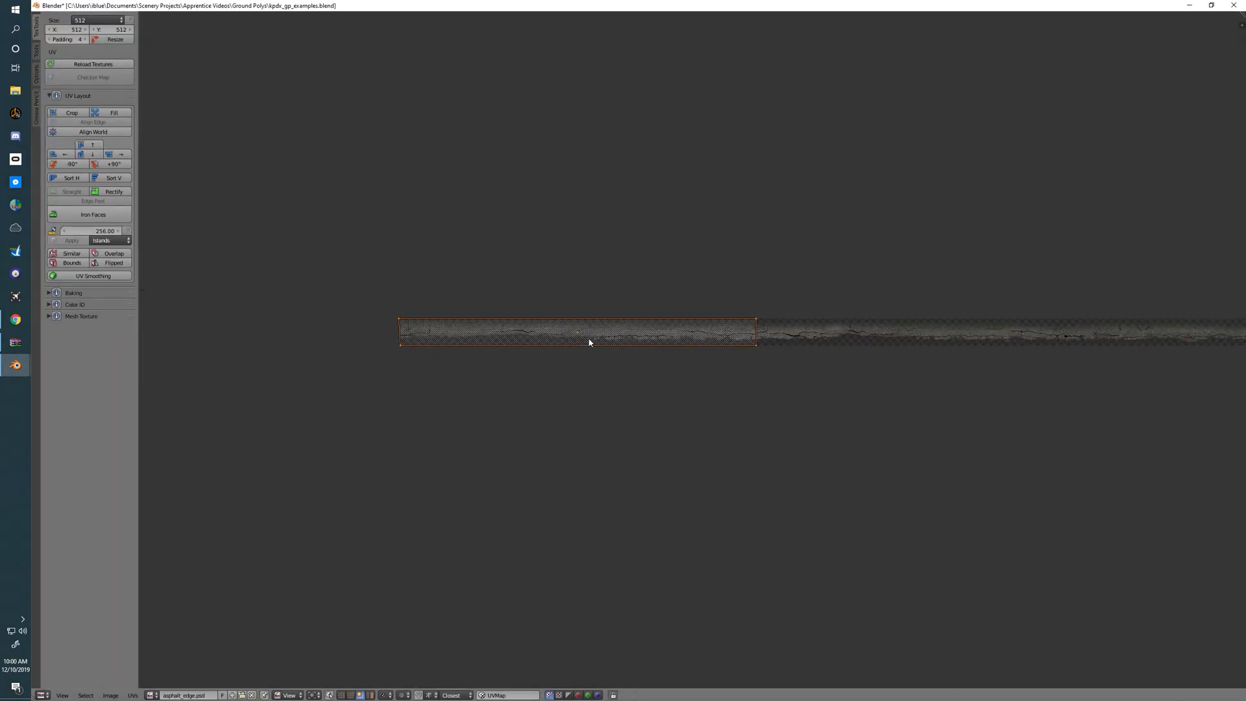
{"action": "scroll", "coordinate": [589, 339], "scroll_direction": "up", "scroll_amount": 3}
{"action": "scroll", "coordinate": [562, 338], "scroll_direction": "down", "scroll_amount": 2}
{"action": "middle_click_drag", "start_coordinate": [488, 338], "coordinate": [625, 341]}
{"action": "scroll", "coordinate": [570, 344], "scroll_direction": "up", "scroll_amount": 2}
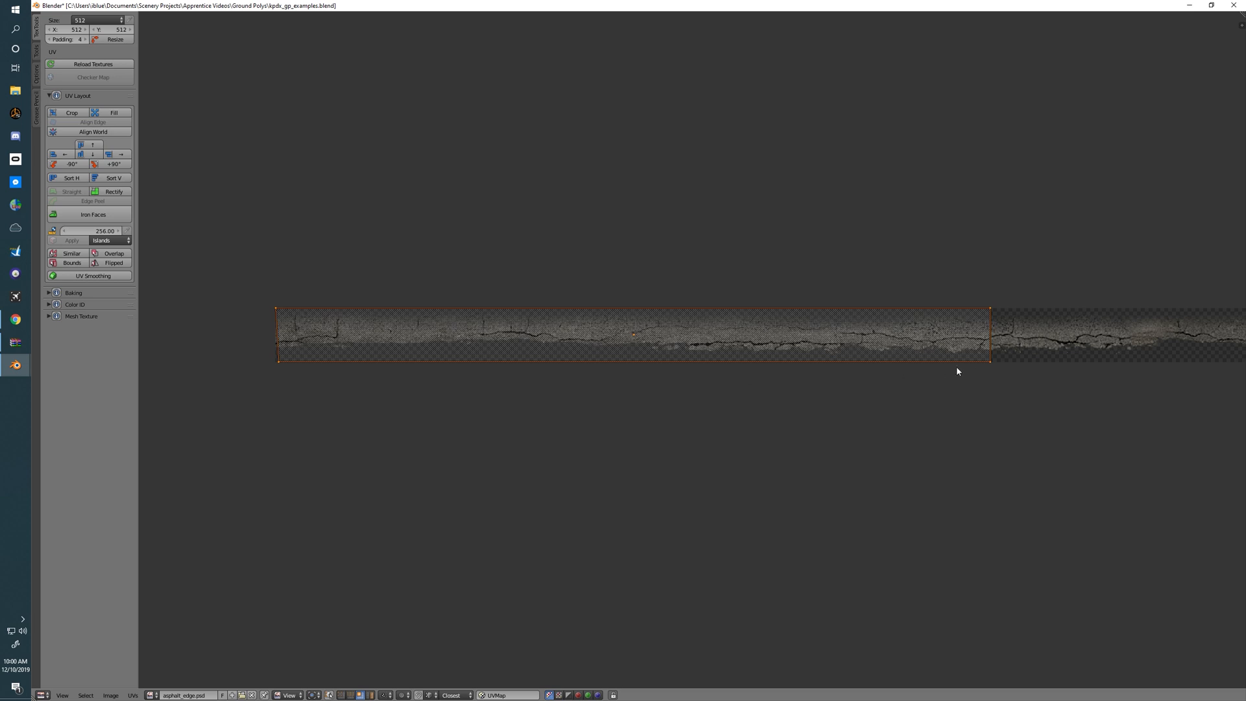
{"action": "middle_click_drag", "start_coordinate": [288, 348], "coordinate": [537, 351]}
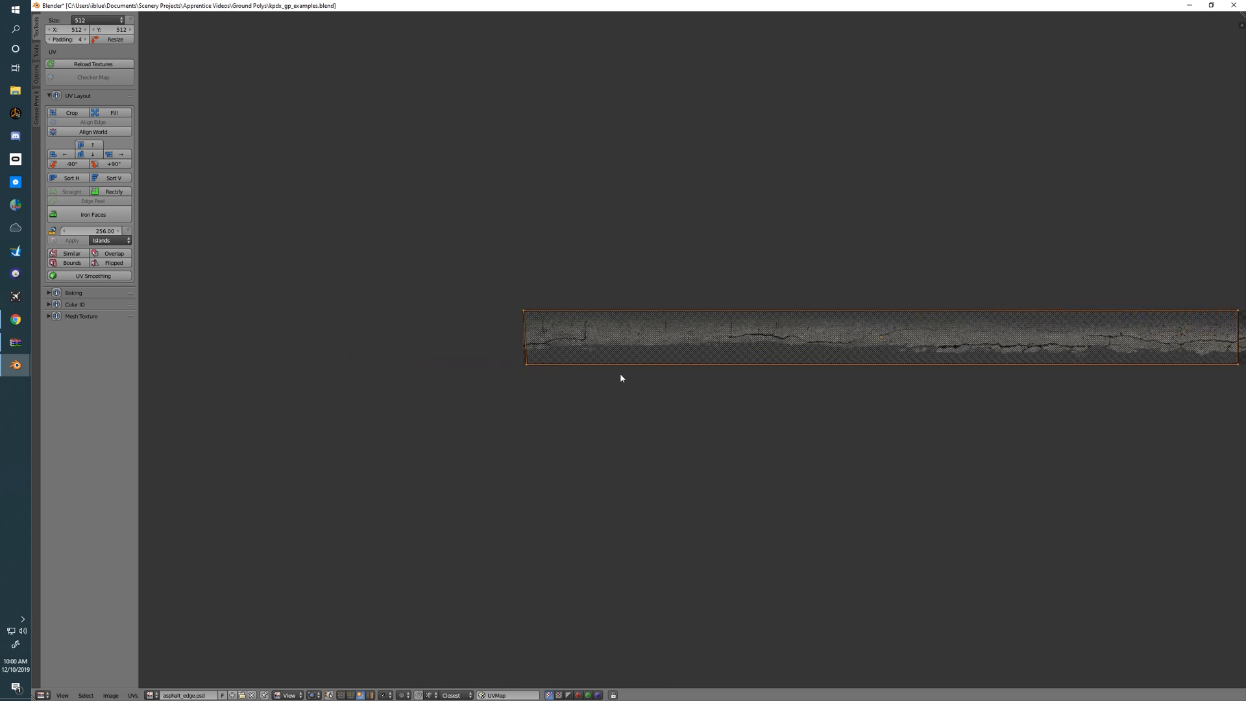
{"action": "middle_click_drag", "start_coordinate": [621, 374], "coordinate": [459, 370]}
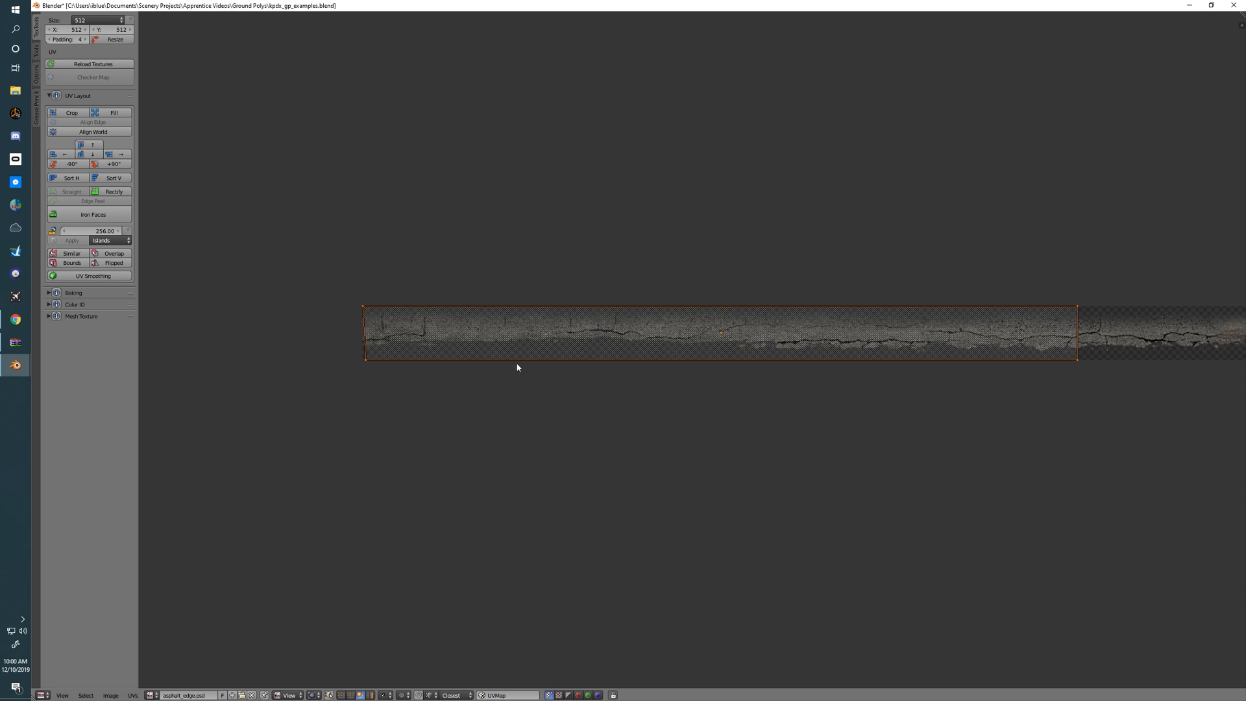
- Switch UV selection to edge mode and straighten the face's left edge with Align X
{"action": "key", "text": "ctrl+Tab"}
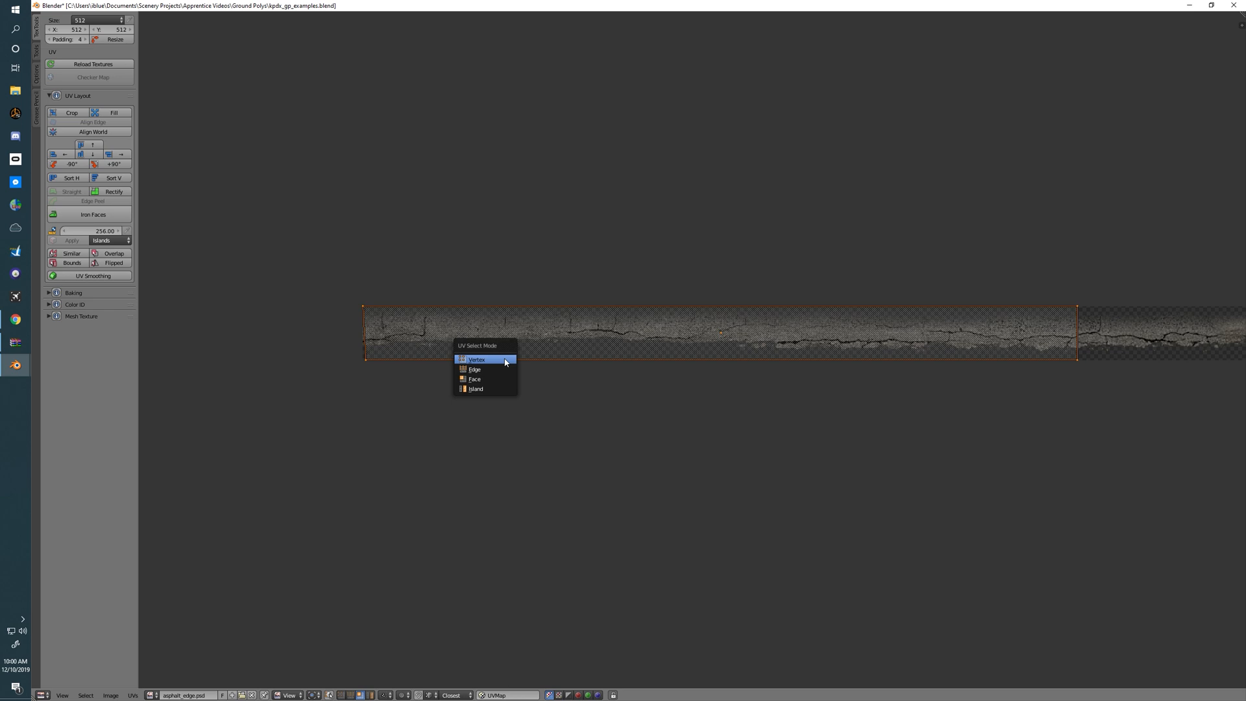
{"action": "left_click", "coordinate": [493, 370]}
{"action": "key", "text": "g"}
{"action": "left_click", "coordinate": [551, 374]}
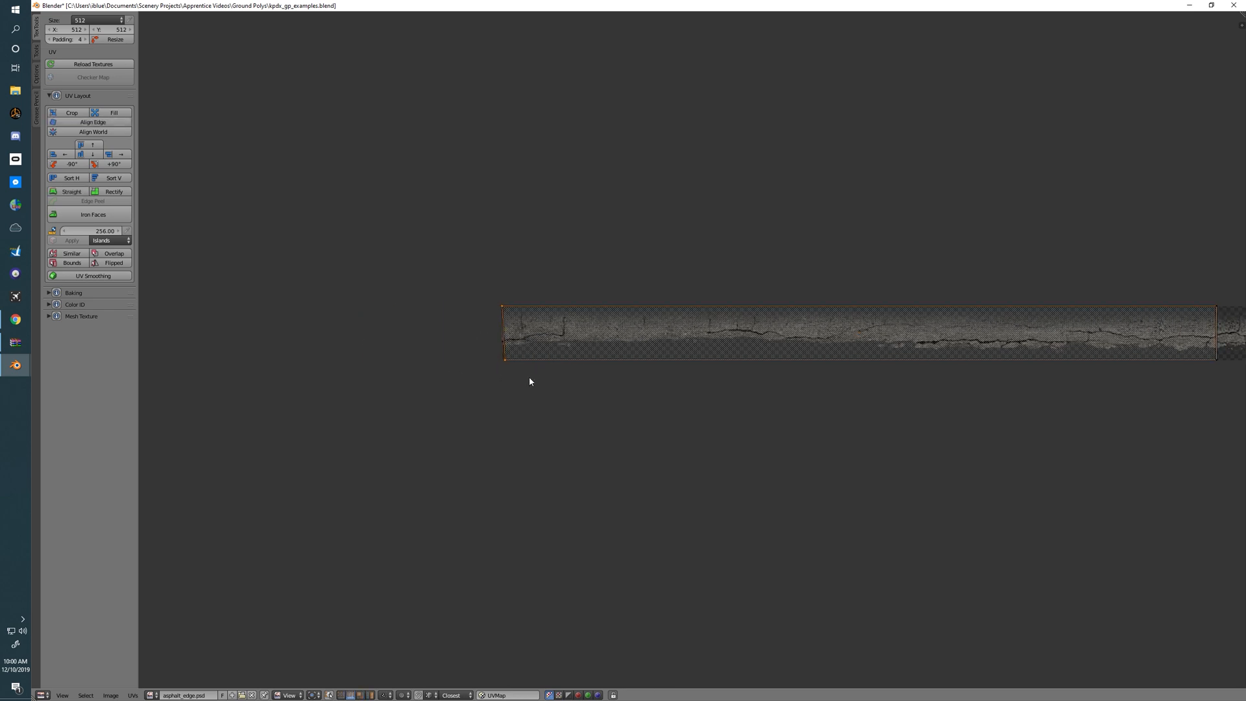
{"action": "key", "text": "w"}
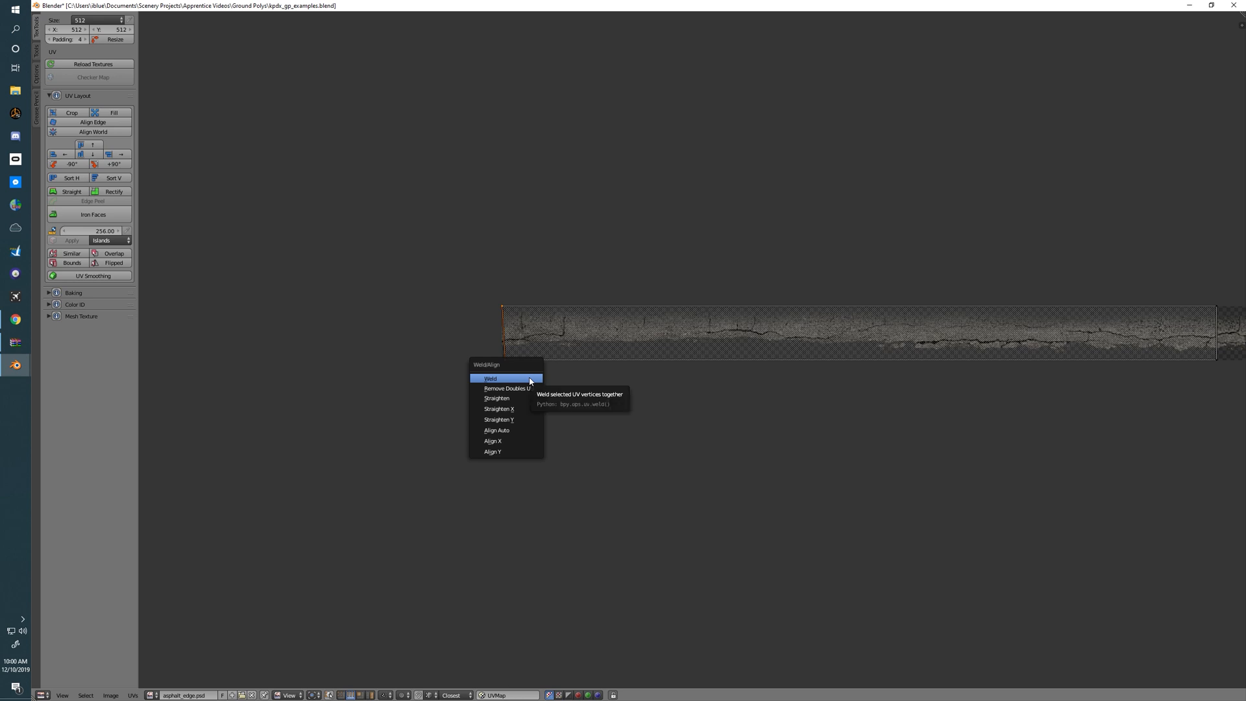
{"action": "left_click", "coordinate": [519, 441]}
- Straighten the bottom and top edges of the end face's UVs along the asphalt edge image
{"action": "scroll", "coordinate": [615, 385], "scroll_direction": "right", "scroll_amount": 4, "text": "ctrl"}
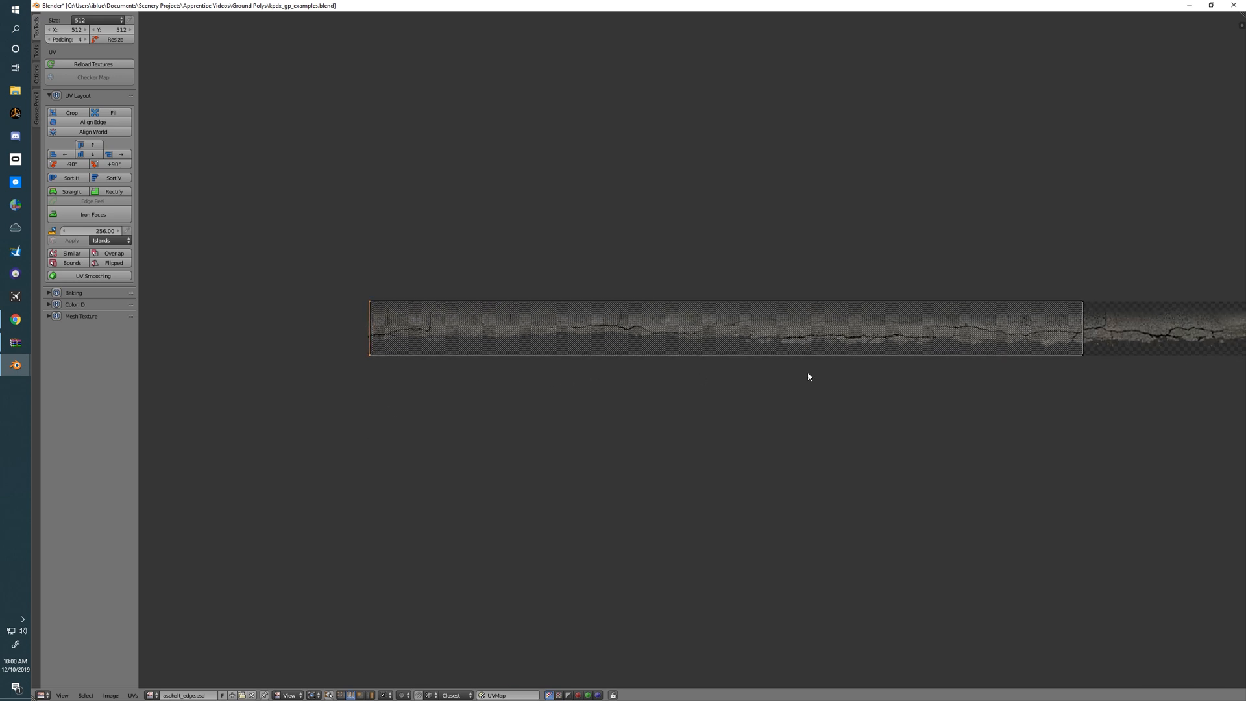
{"action": "key", "text": "shift+w"}
{"action": "key", "text": "shift+w"}
{"action": "left_click", "coordinate": [711, 362]}
{"action": "key", "text": "shift+w"}
{"action": "left_click", "coordinate": [703, 303]}
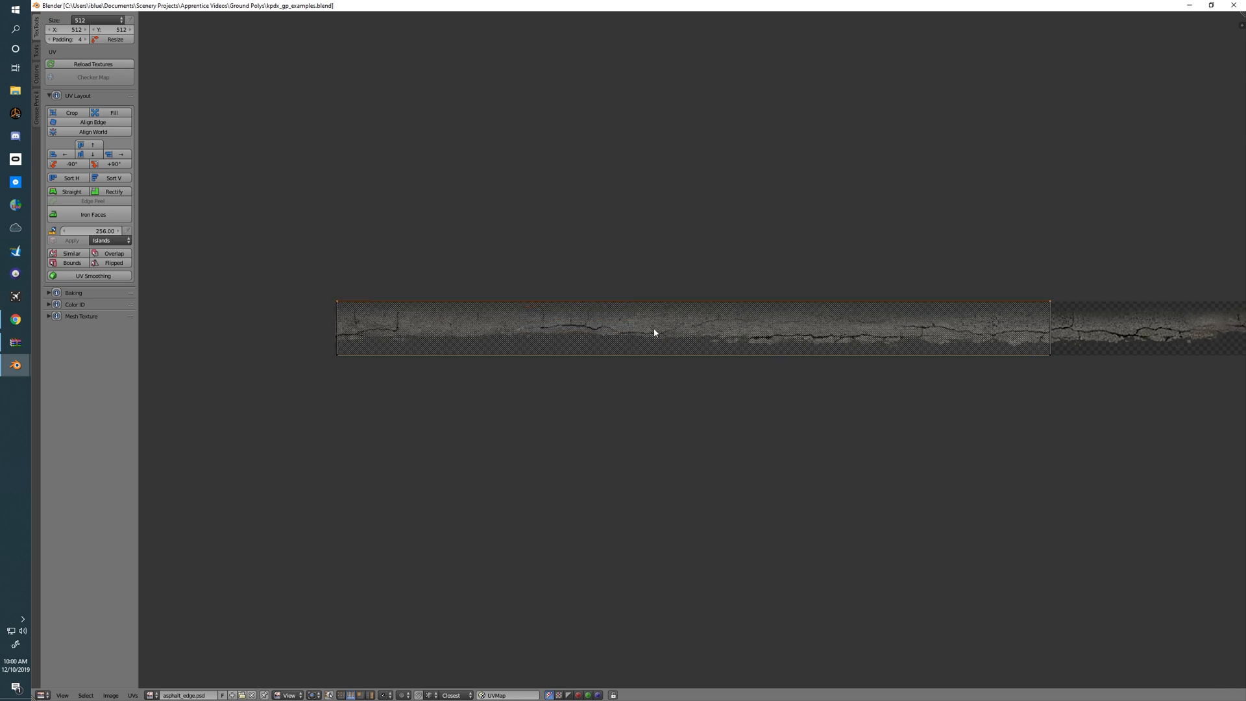
- Switch UV selection to island mode and select the end face's whole island, checking it against the full image
{"action": "scroll", "coordinate": [654, 334], "scroll_direction": "down", "scroll_amount": 2}
{"action": "key", "text": "shift+w"}
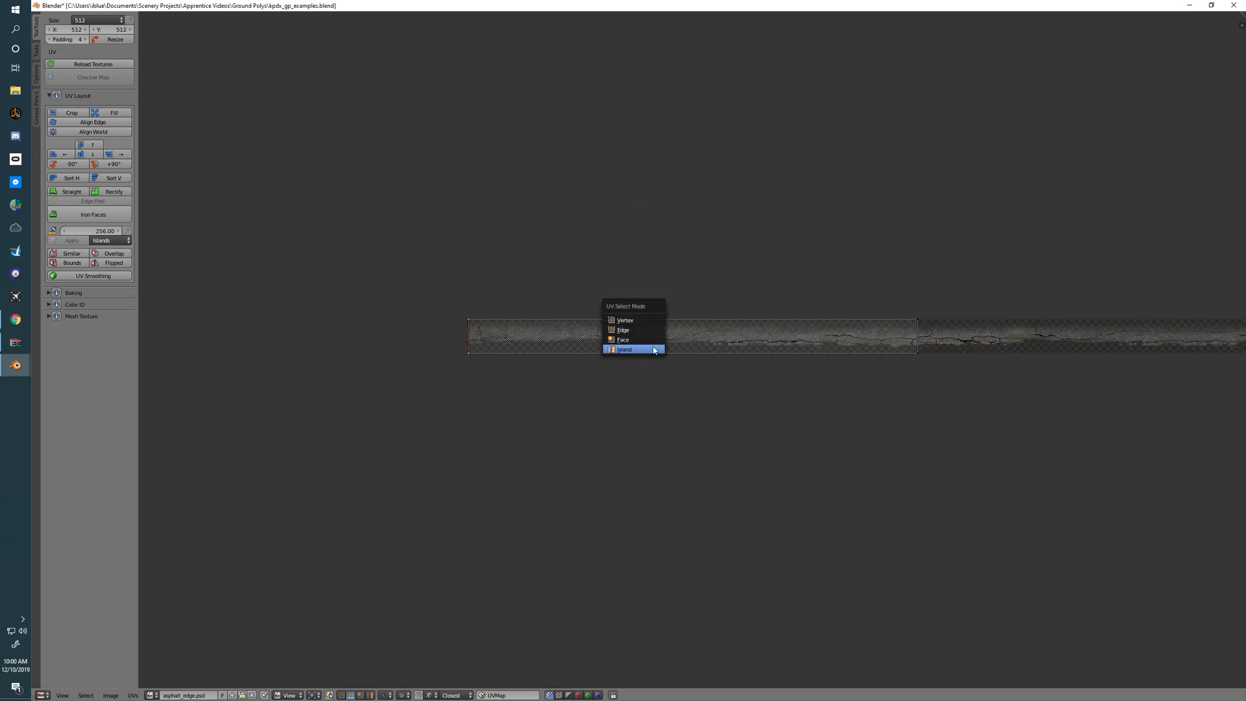
{"action": "left_click", "coordinate": [656, 351]}
{"action": "middle_click_drag", "start_coordinate": [660, 337], "coordinate": [618, 351]}
{"action": "scroll", "coordinate": [623, 379], "scroll_direction": "down", "scroll_amount": 2}
{"action": "scroll", "coordinate": [618, 348], "scroll_direction": "up", "scroll_amount": 3}
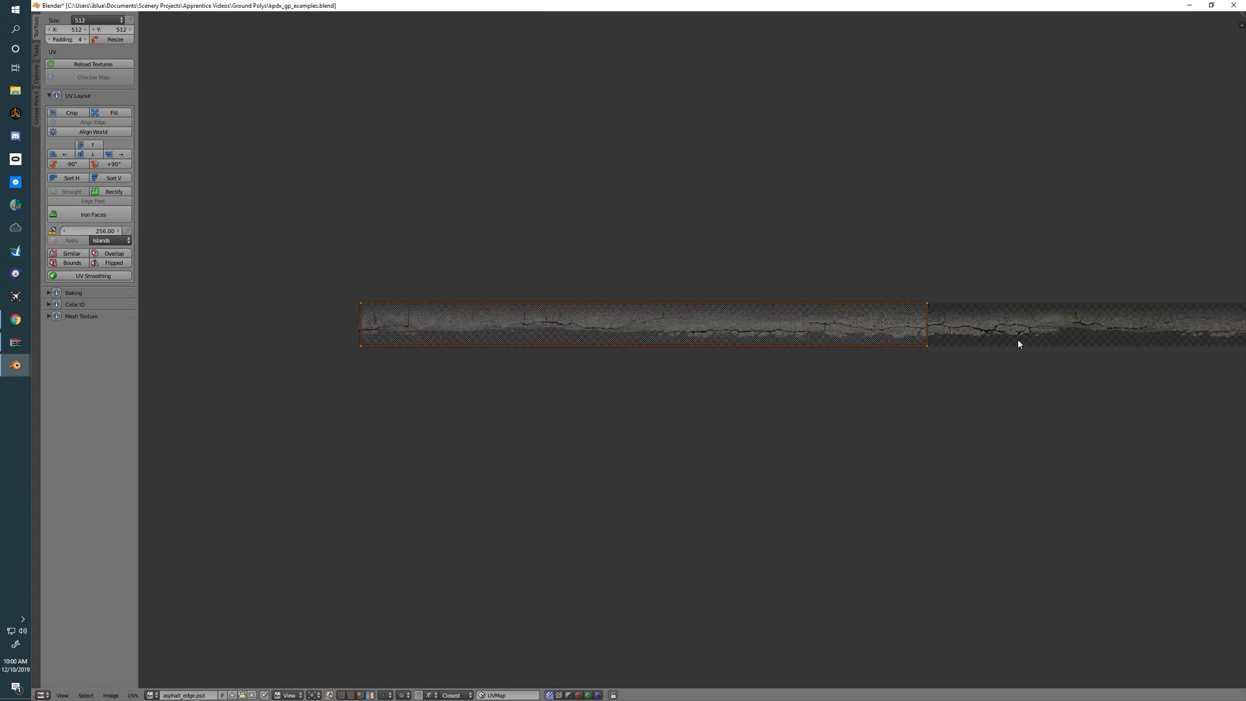
{"action": "middle_click_drag", "start_coordinate": [646, 379], "coordinate": [656, 404]}
{"action": "scroll", "coordinate": [660, 405], "scroll_direction": "down", "scroll_amount": 3}
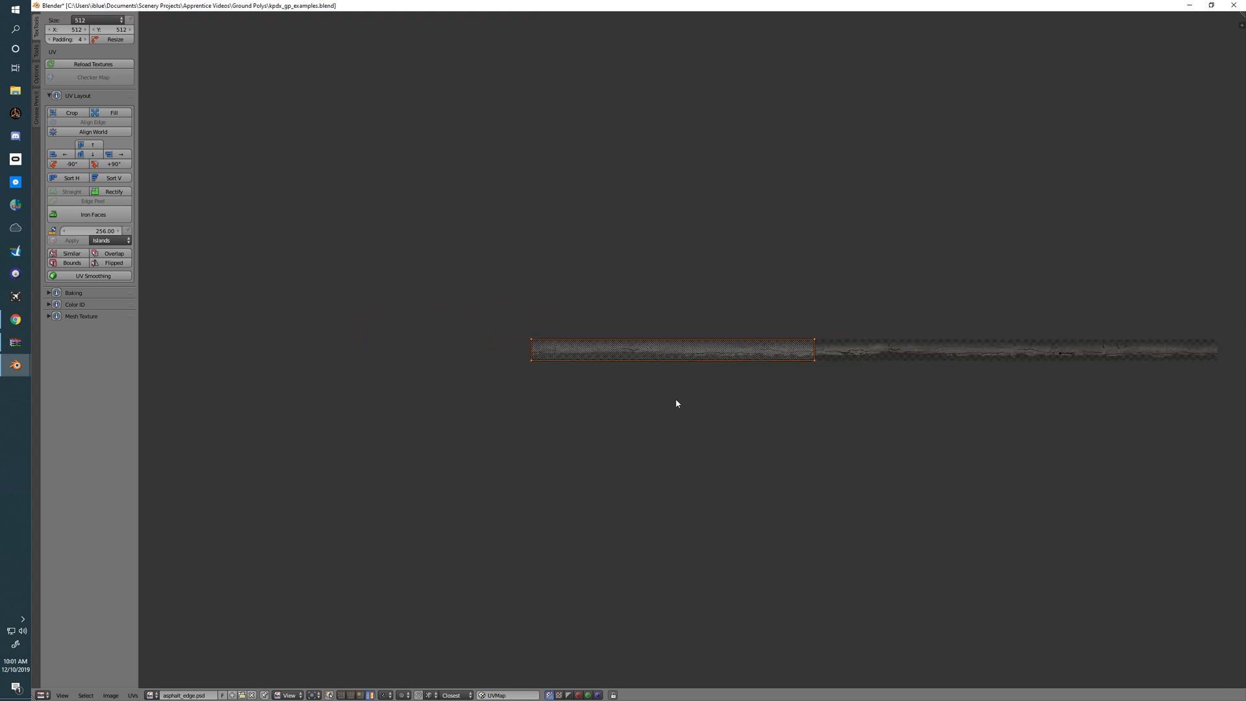
{"action": "scroll", "coordinate": [805, 384], "scroll_direction": "up", "scroll_amount": 6}
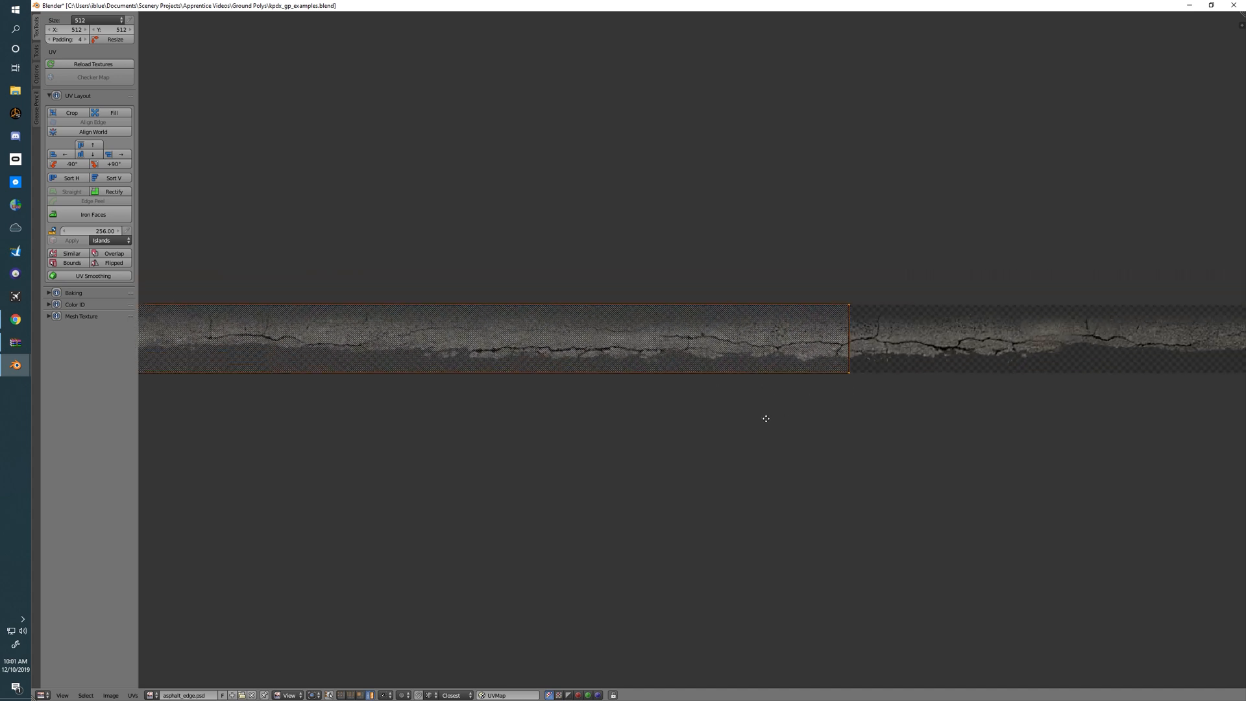
- Scale the end face's UV island slightly smaller along the length of the image and save the file
{"action": "key", "text": "s"}
{"action": "key", "text": "x"}
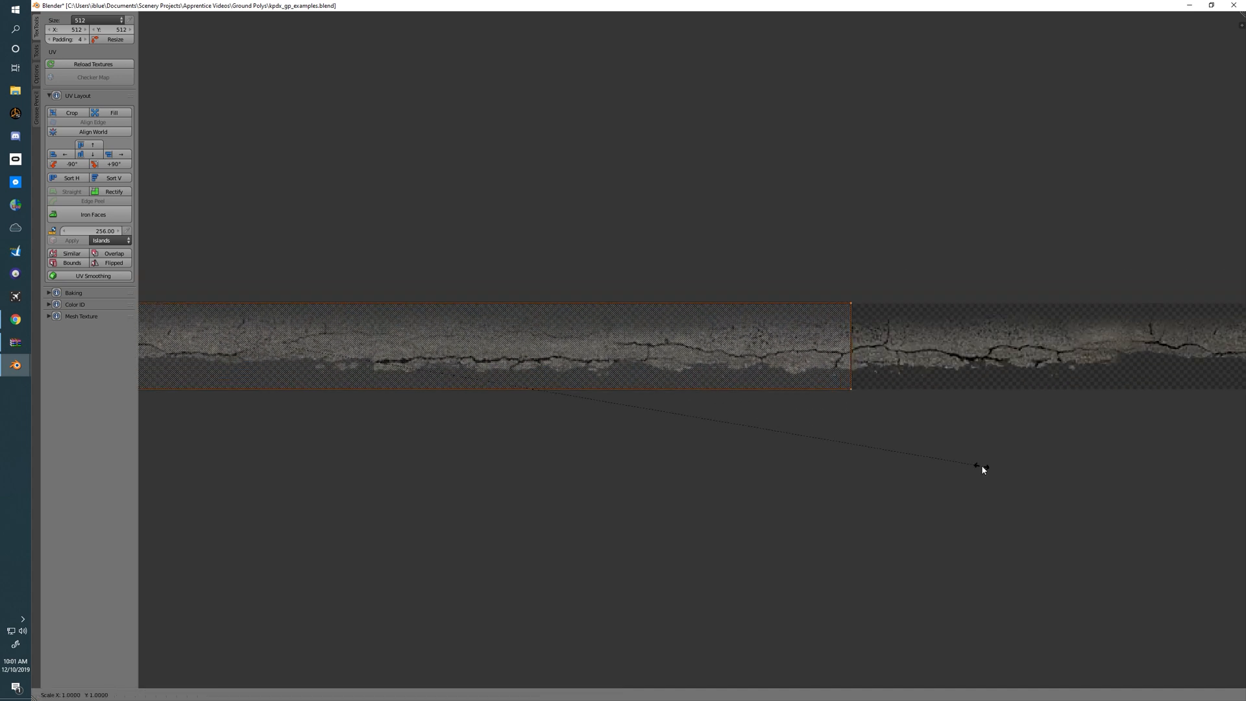
{"action": "left_click", "coordinate": [972, 462]}
{"action": "scroll", "coordinate": [776, 431], "scroll_direction": "up", "scroll_amount": 5}
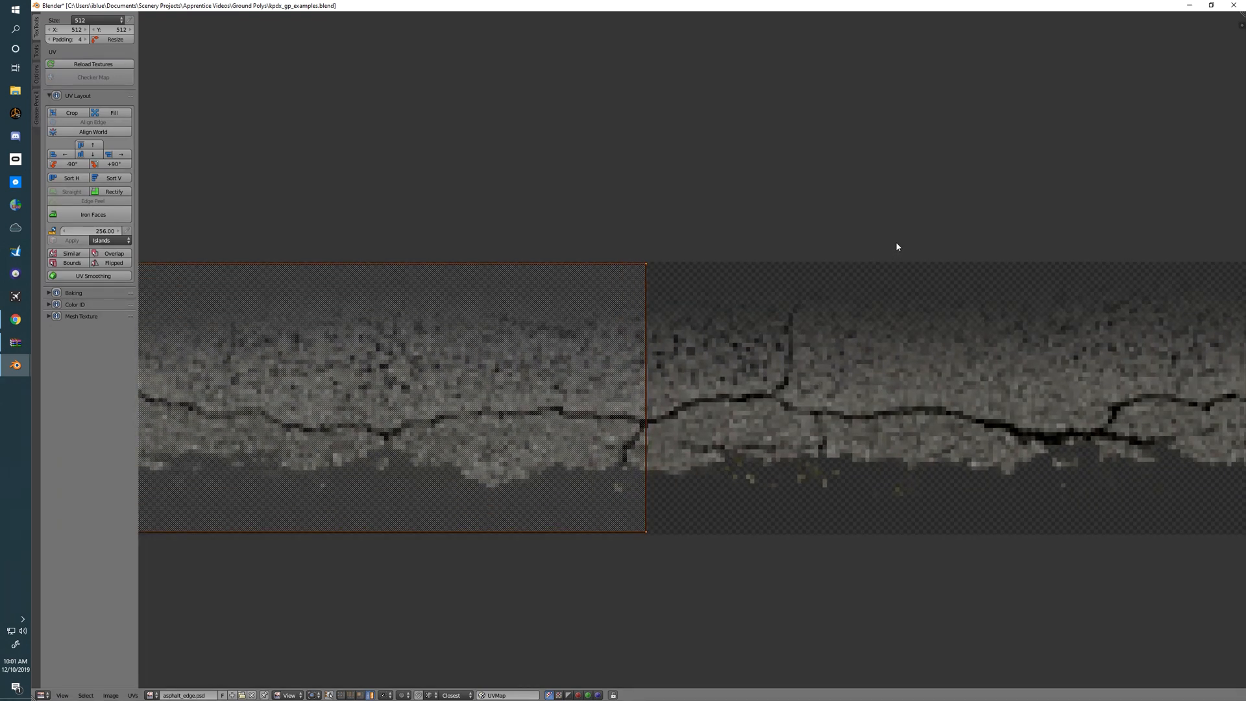
{"action": "key", "text": "s"}
{"action": "key", "text": "x"}
{"action": "left_click", "coordinate": [873, 246]}
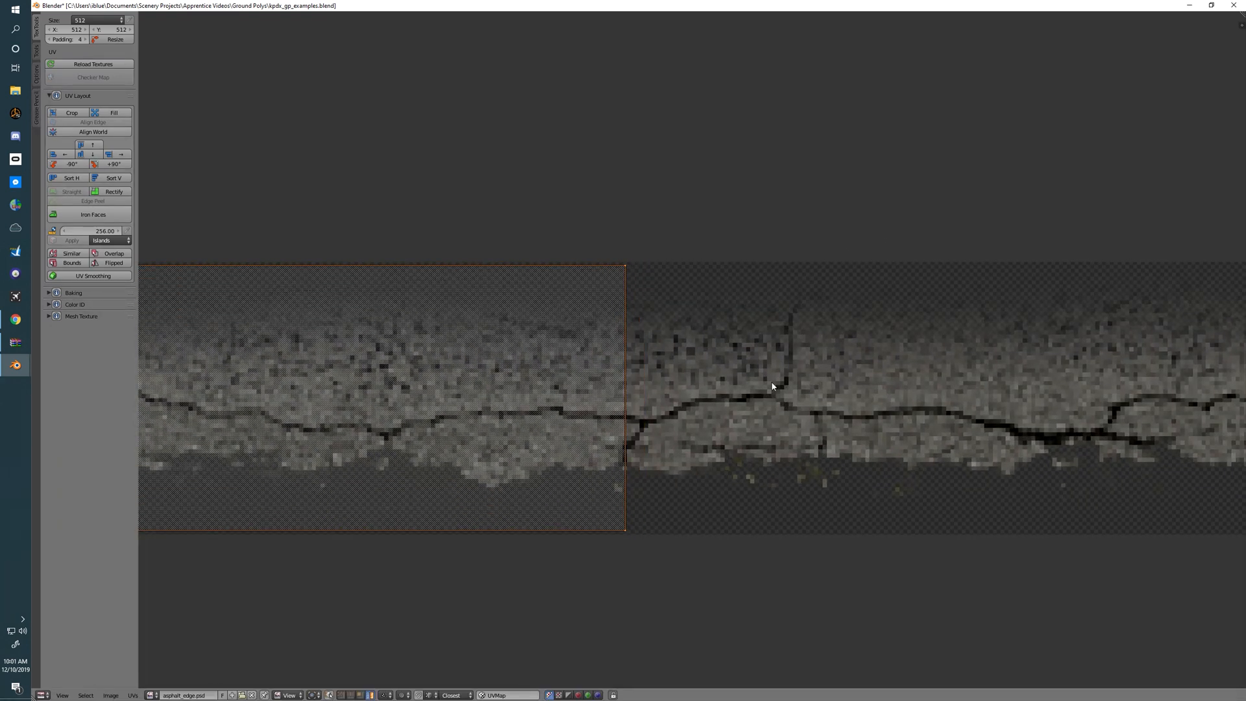
{"action": "scroll", "coordinate": [696, 392], "scroll_direction": "down", "scroll_amount": 9}
{"action": "key", "text": "ctrl+s"}
- Return to the strip in the 3D top view and select all its faces, keeping the straight end face active
{"action": "middle_click_drag", "start_coordinate": [665, 358], "coordinate": [712, 366]}
{"action": "middle_click_drag", "start_coordinate": [856, 370], "coordinate": [651, 392]}
{"action": "scroll", "coordinate": [637, 386], "scroll_direction": "down", "scroll_amount": 2}
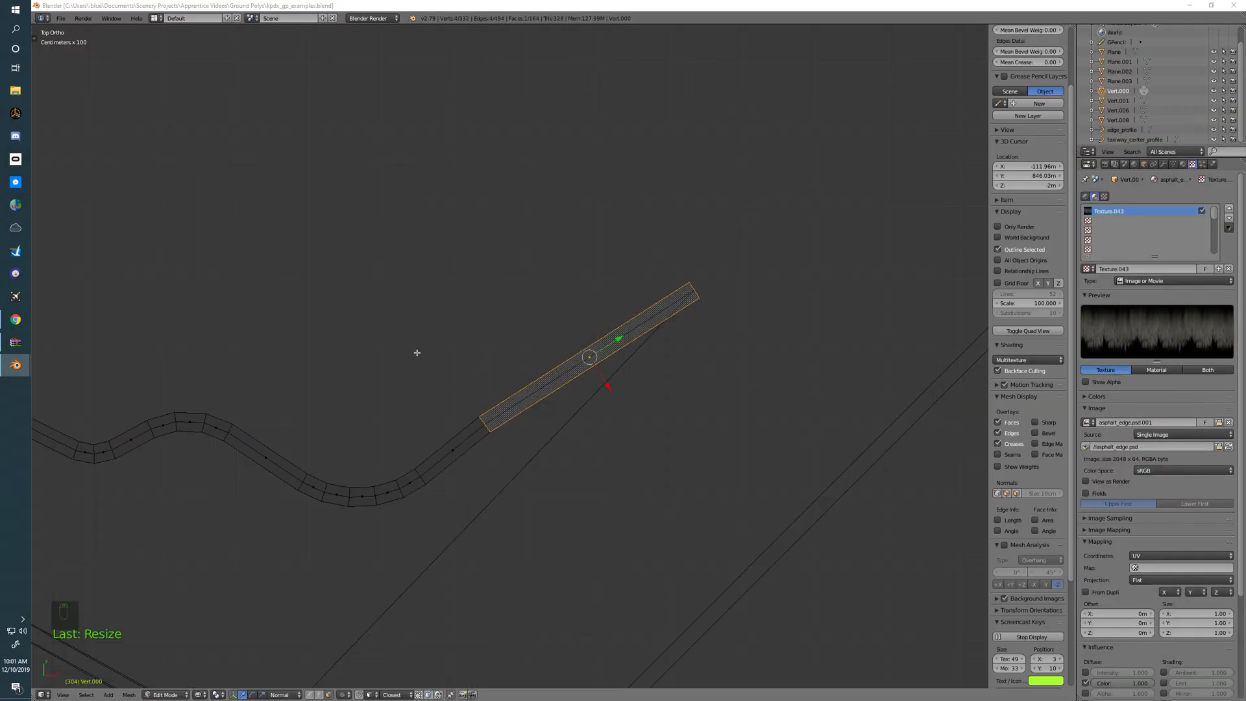
{"action": "middle_click_drag", "start_coordinate": [562, 423], "coordinate": [563, 426]}
{"action": "key", "text": "KP_7"}
{"action": "scroll", "coordinate": [565, 427], "scroll_direction": "down", "scroll_amount": 4}
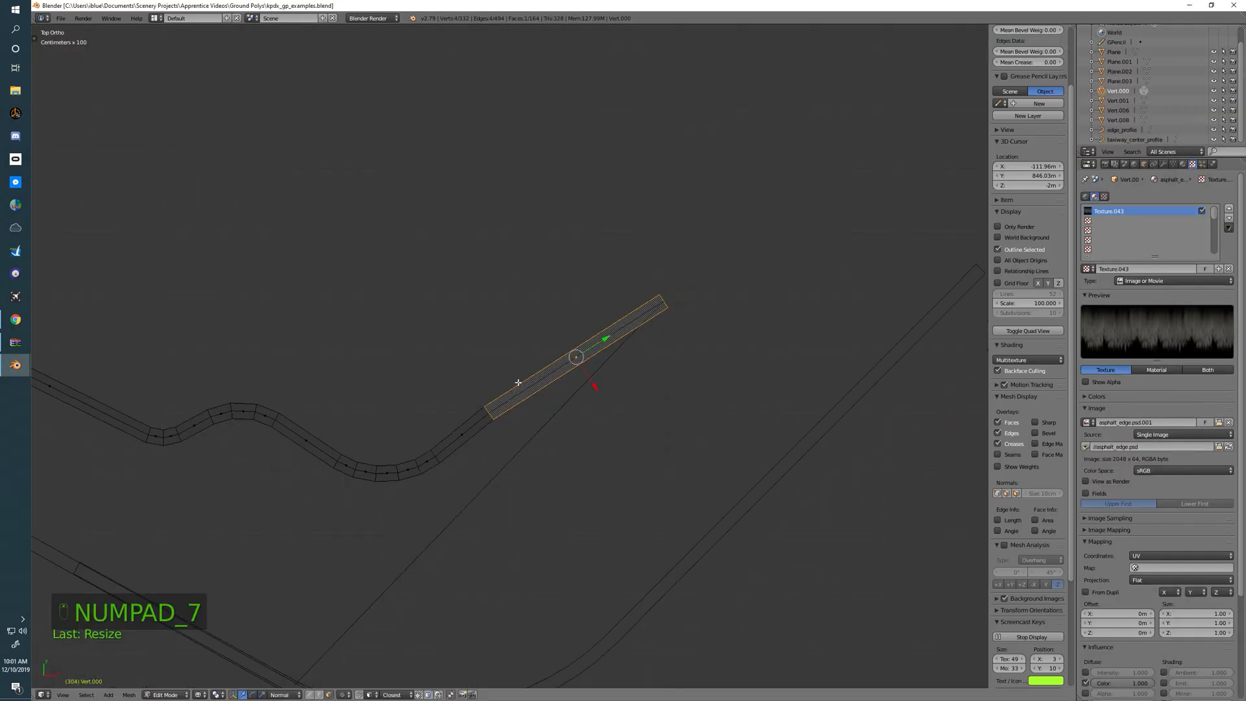
{"action": "key", "text": "a"}
{"action": "key", "text": "a"}
{"action": "key", "text": "a"}
{"action": "key", "text": "a"}
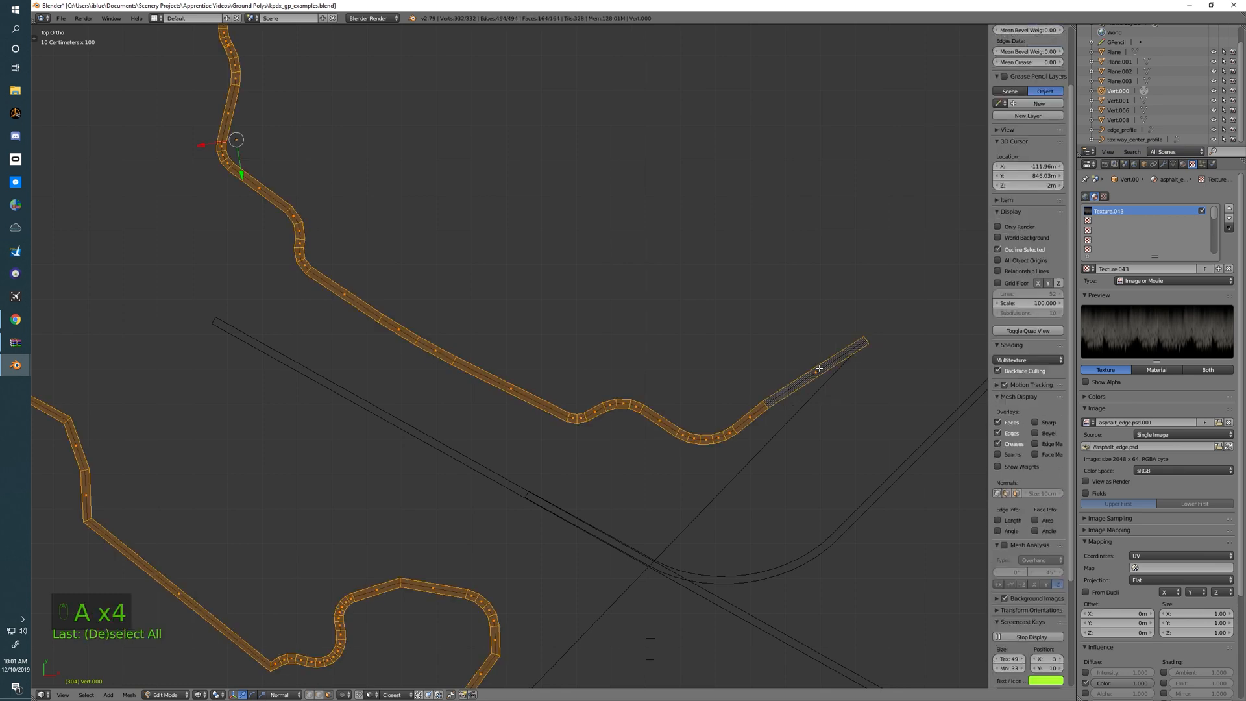
- Unwrap the whole edge strip with Follow Active Quads, using Length Average as the edge length mode
{"action": "middle_click_drag", "start_coordinate": [819, 369], "coordinate": [725, 373], "text": "shift"}
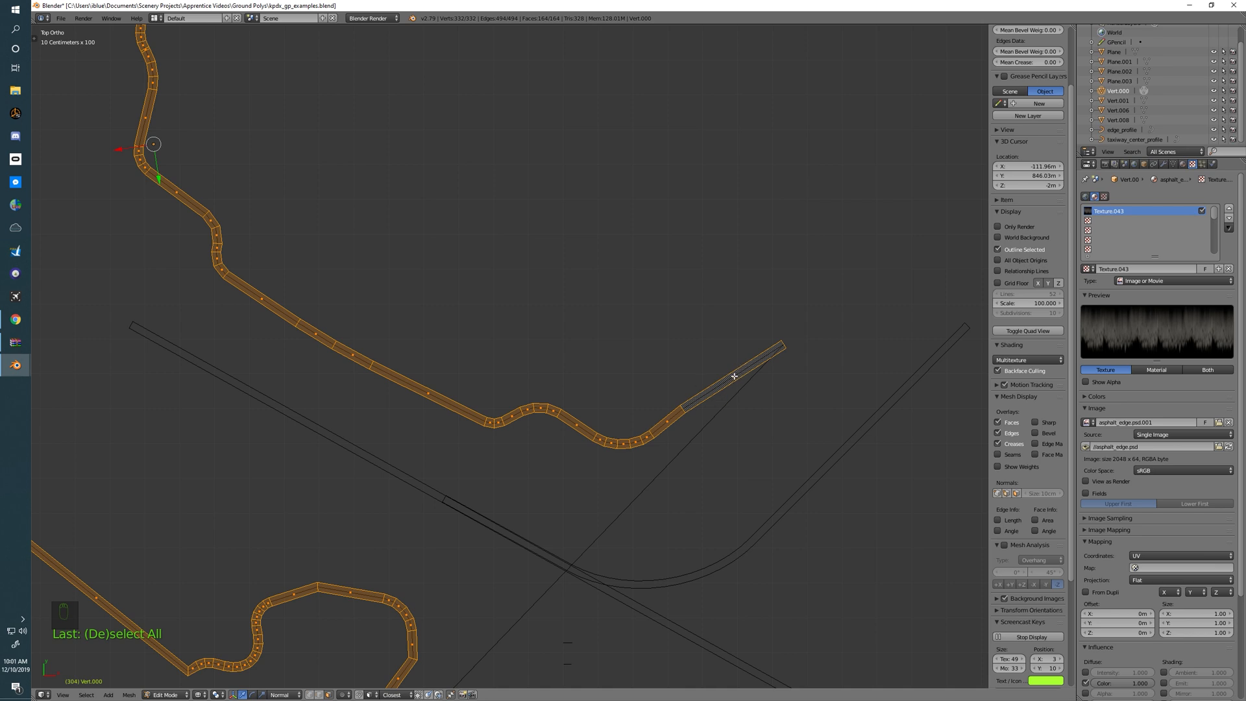
{"action": "key", "text": "u"}
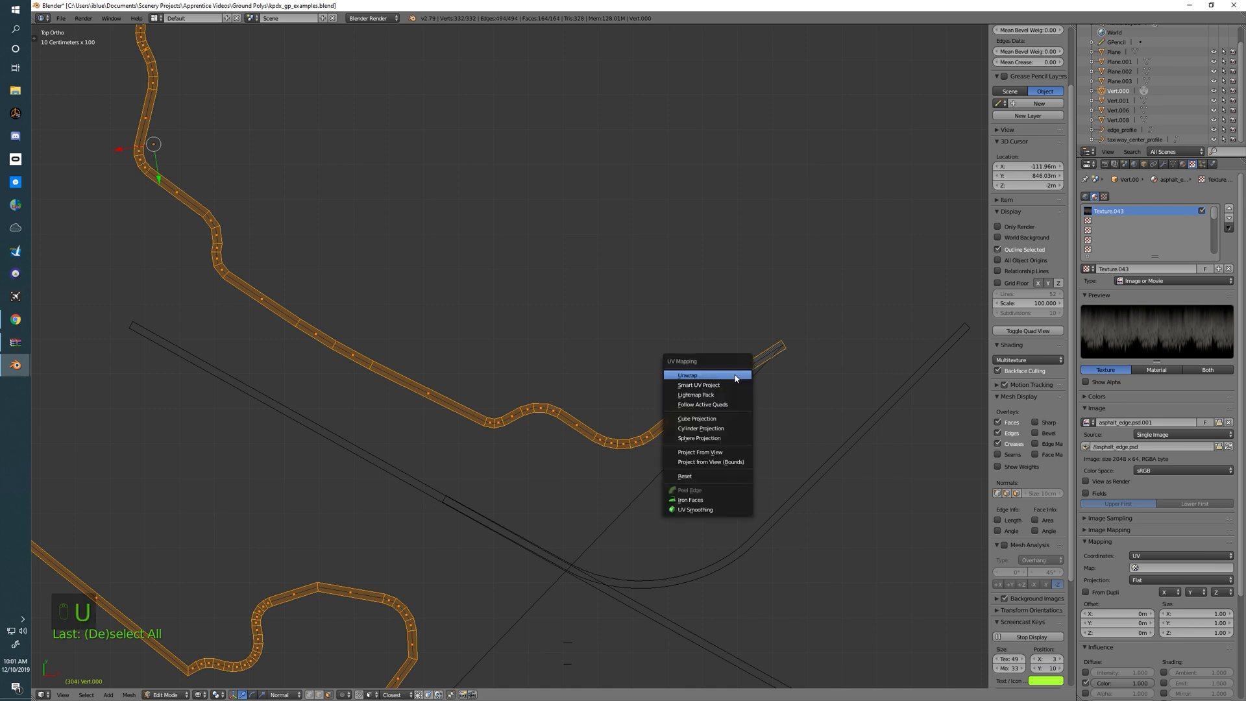
{"action": "left_click", "coordinate": [716, 406]}
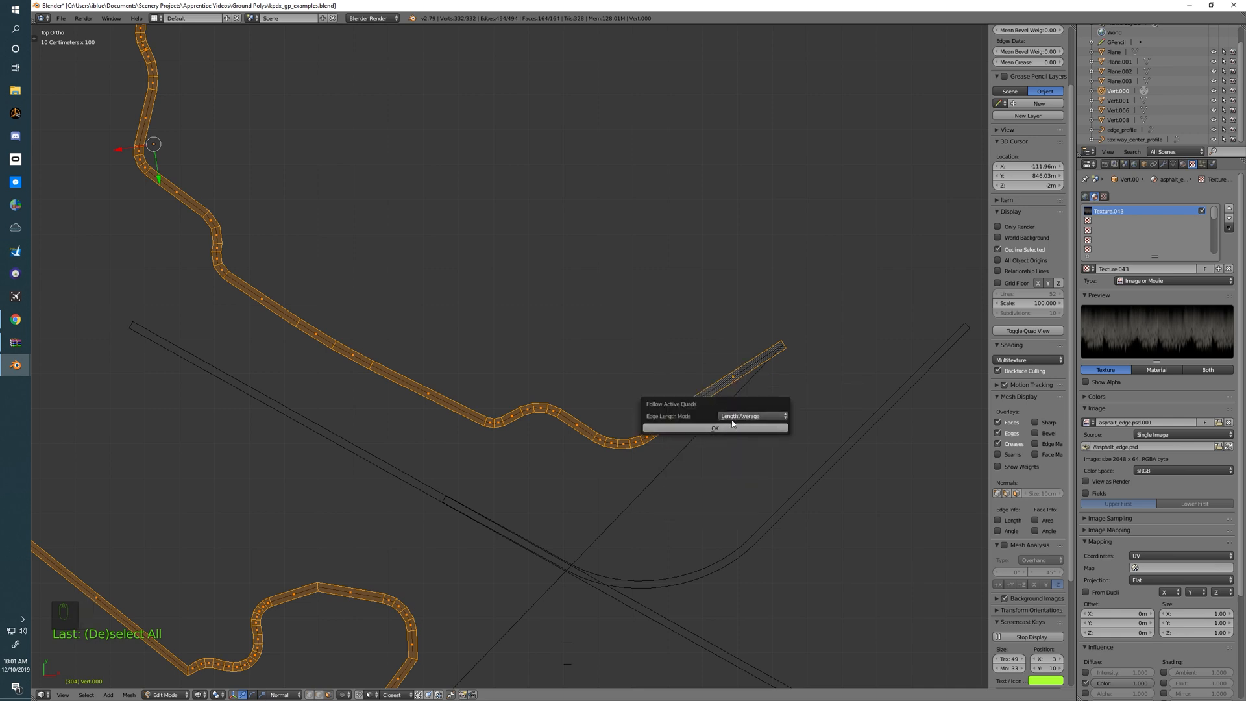
{"action": "left_click", "coordinate": [707, 428]}
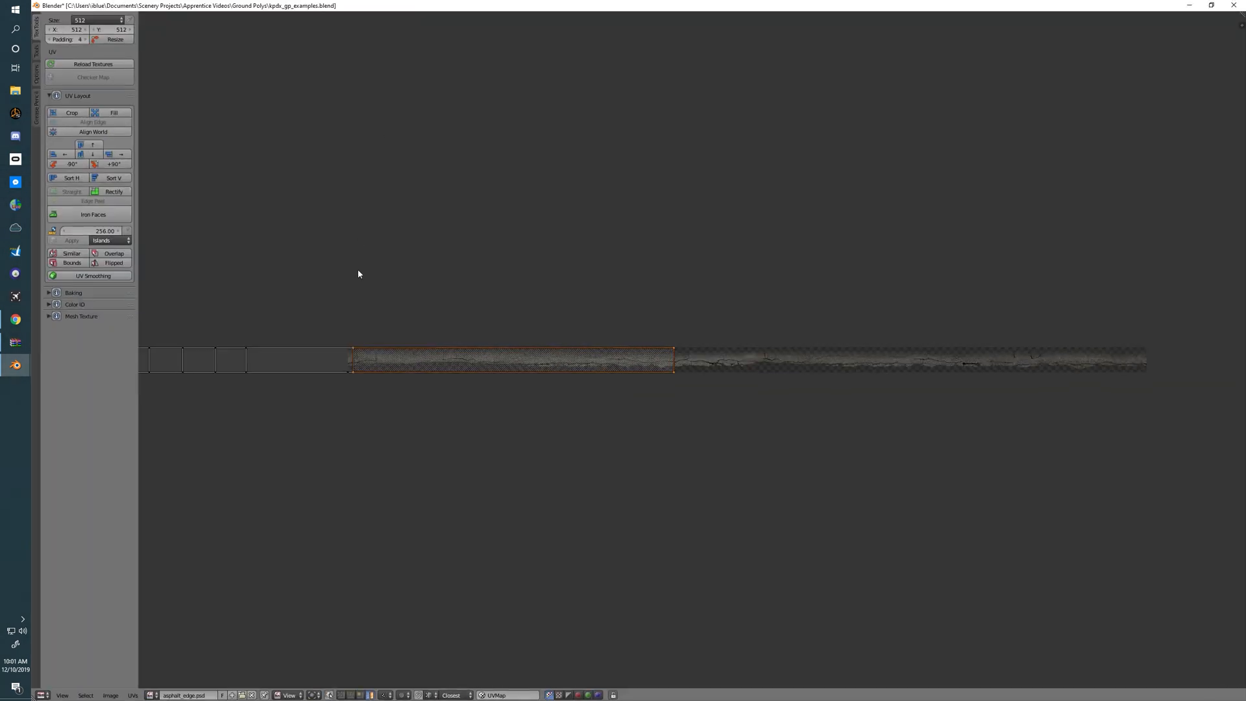
- Select all of the strip's UVs and examine how they continue from the end face along and beyond the asphalt edge image
{"action": "scroll", "coordinate": [373, 368], "scroll_direction": "down", "scroll_amount": 3}
{"action": "scroll", "coordinate": [374, 373], "scroll_direction": "up", "scroll_amount": 5}
{"action": "key", "text": "a"}
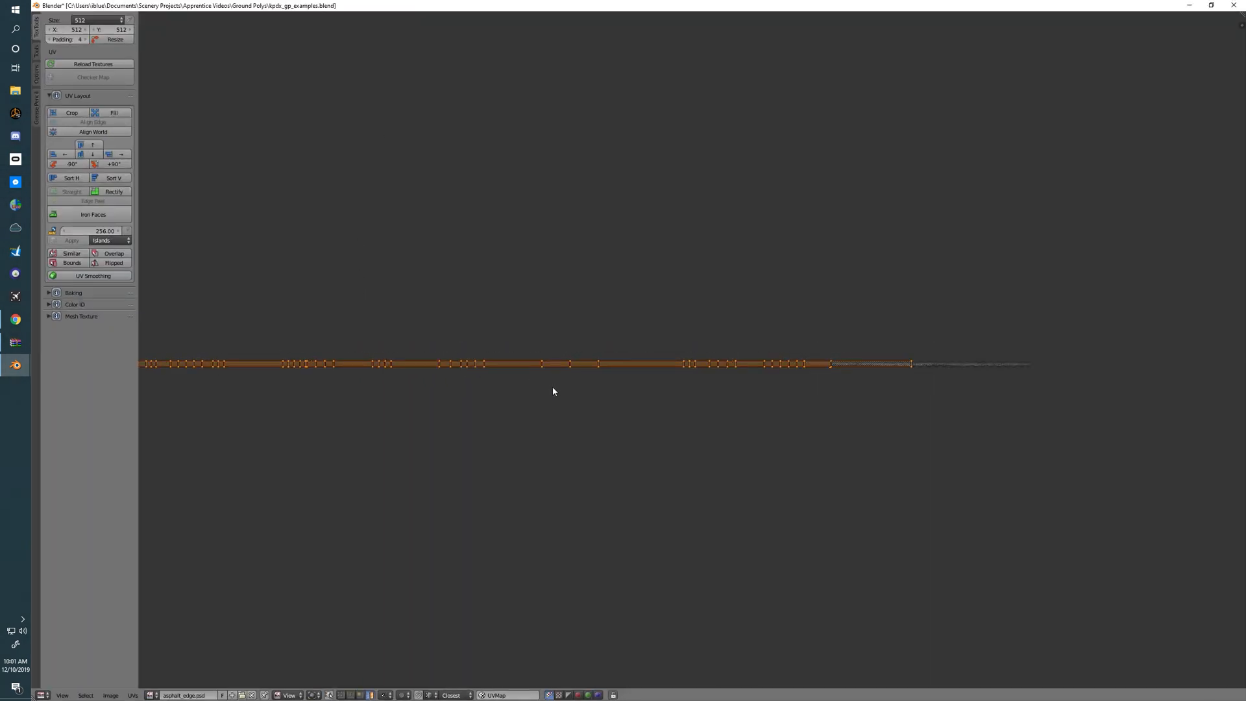
{"action": "scroll", "coordinate": [652, 386], "scroll_direction": "up", "scroll_amount": 6}
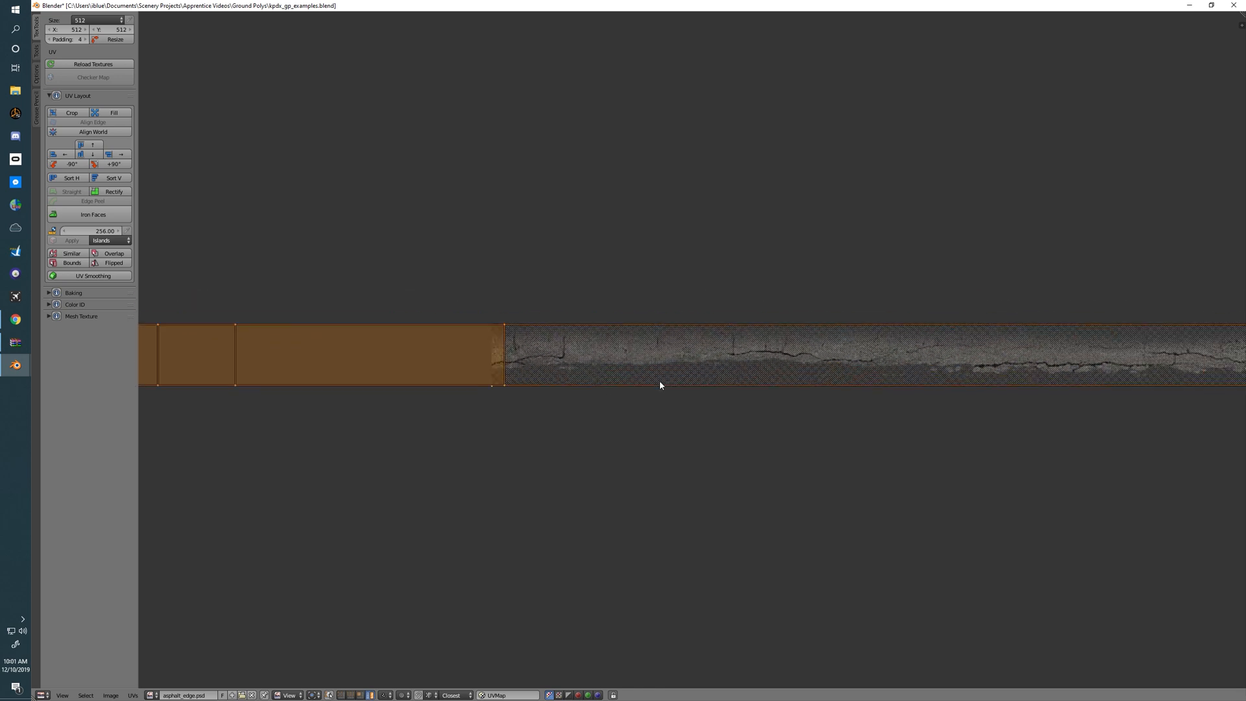
{"action": "scroll", "coordinate": [596, 356], "scroll_direction": "down", "scroll_amount": 4}
{"action": "scroll", "coordinate": [495, 353], "scroll_direction": "up", "scroll_amount": 3}
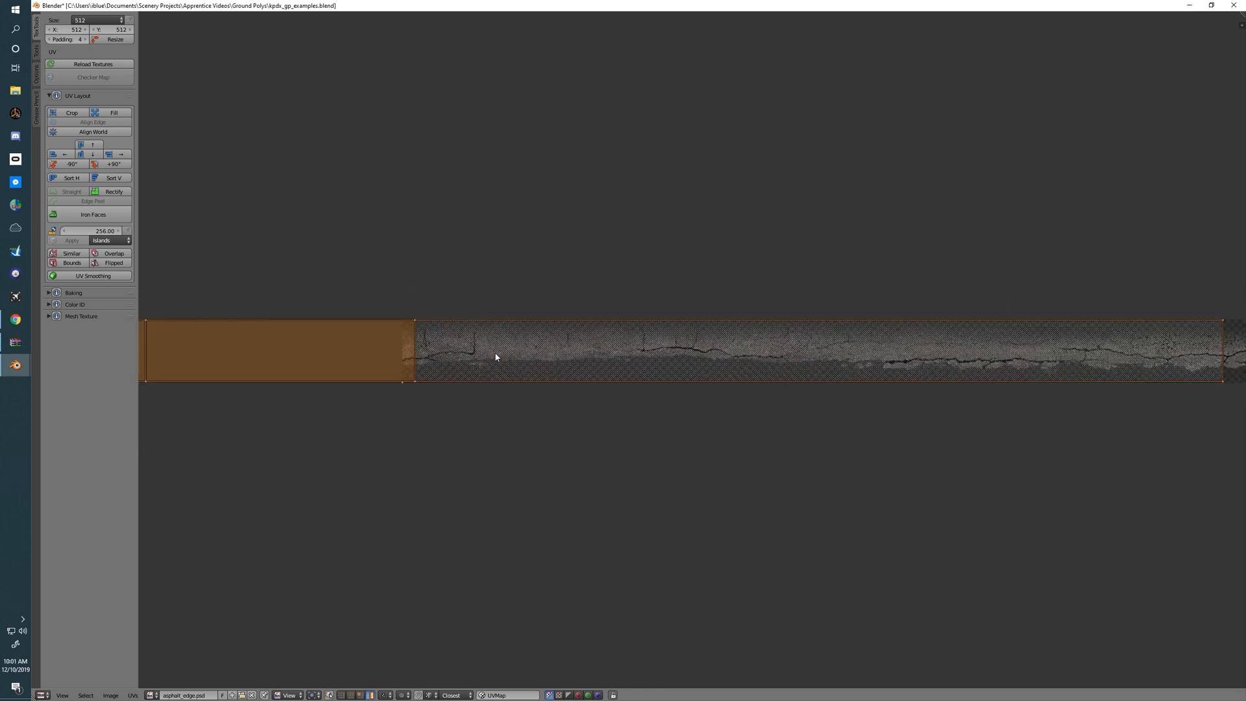
{"action": "middle_click_drag", "start_coordinate": [441, 338], "coordinate": [584, 332]}
{"action": "scroll", "coordinate": [585, 331], "scroll_direction": "down", "scroll_amount": 3}
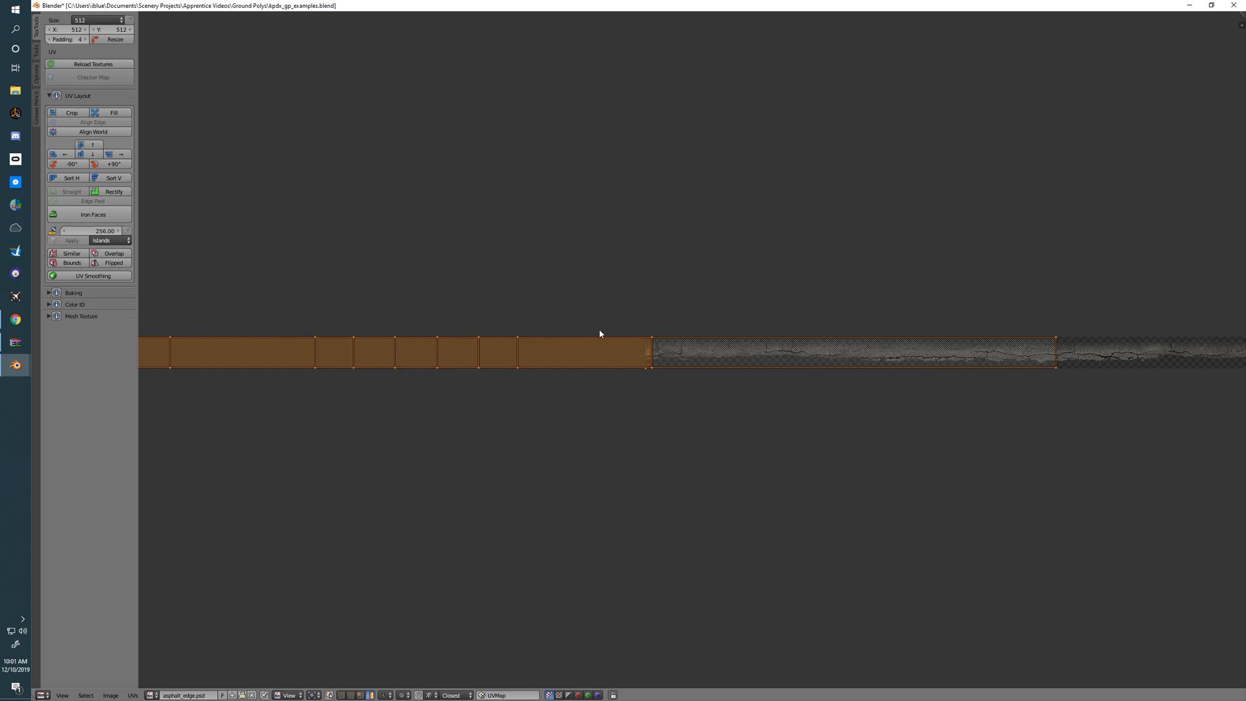
{"action": "middle_click_drag", "start_coordinate": [799, 347], "coordinate": [634, 359]}
{"action": "scroll", "coordinate": [753, 351], "scroll_direction": "up", "scroll_amount": 2}
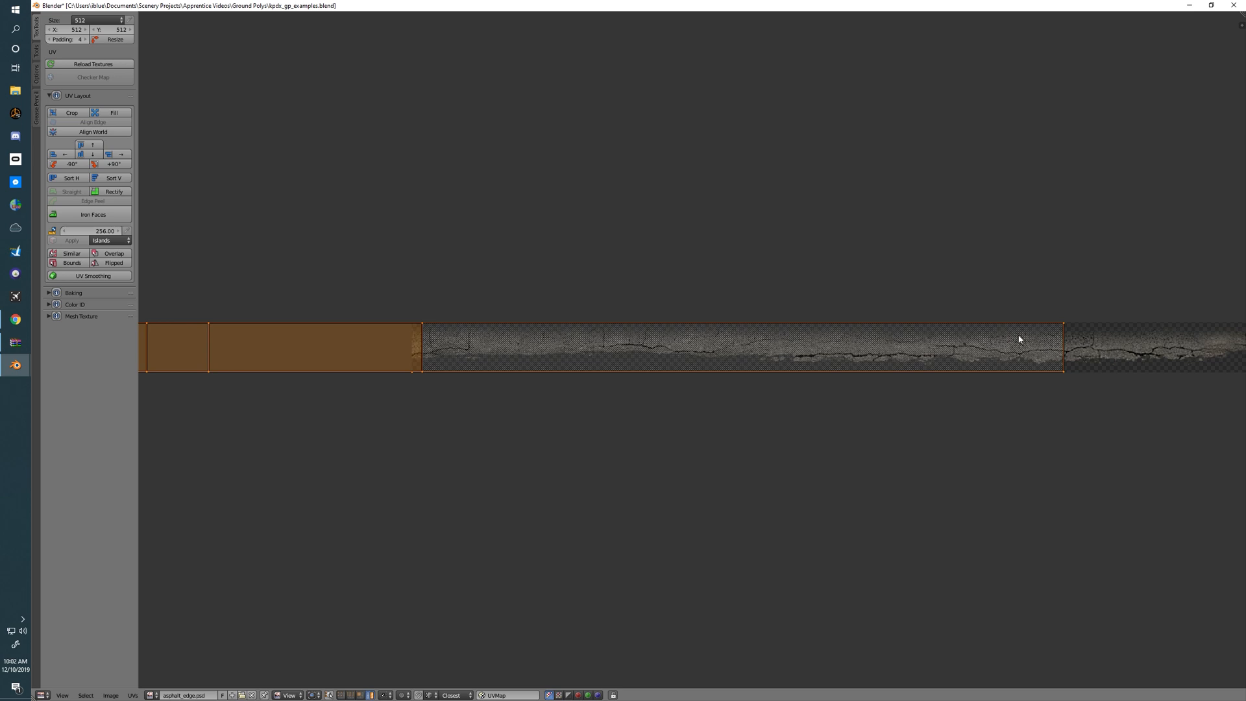
- Return to the 3D top view in textured shading and examine which way the asphalt edge texture faces along the strip
{"action": "middle_click_drag", "start_coordinate": [920, 347], "coordinate": [900, 357]}
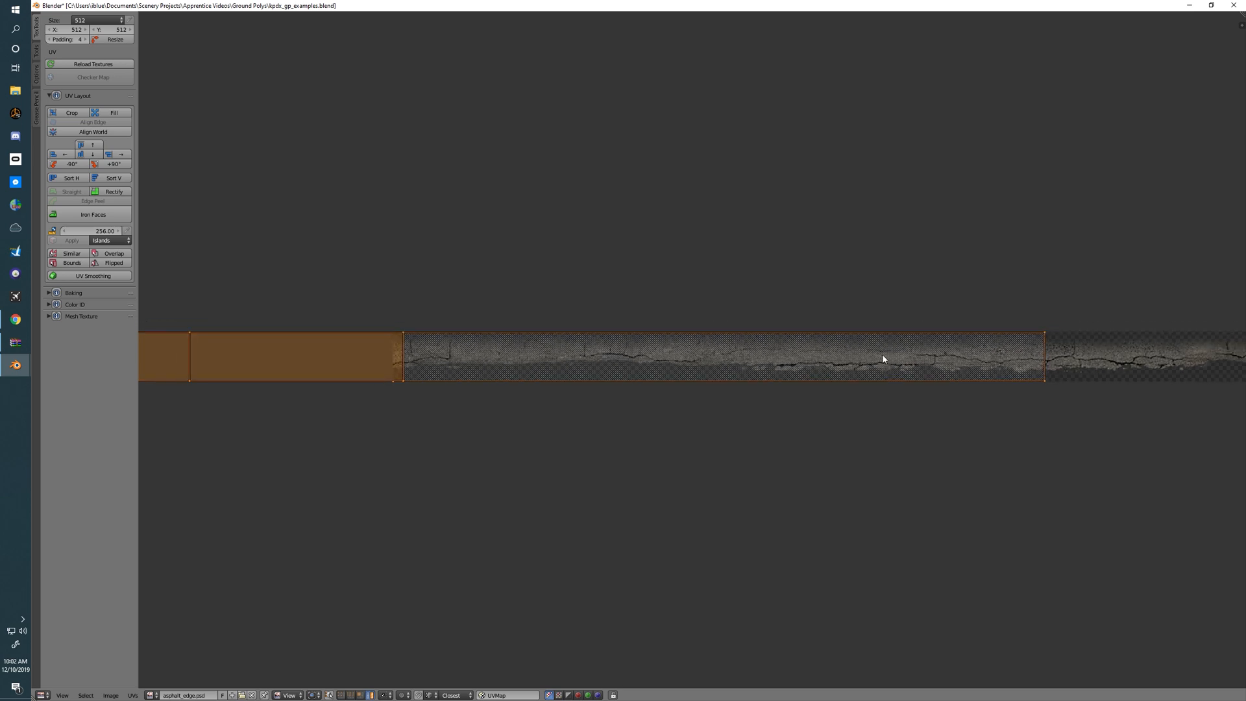
{"action": "left_click_drag", "start_coordinate": [852, 4], "coordinate": [851, 0]}
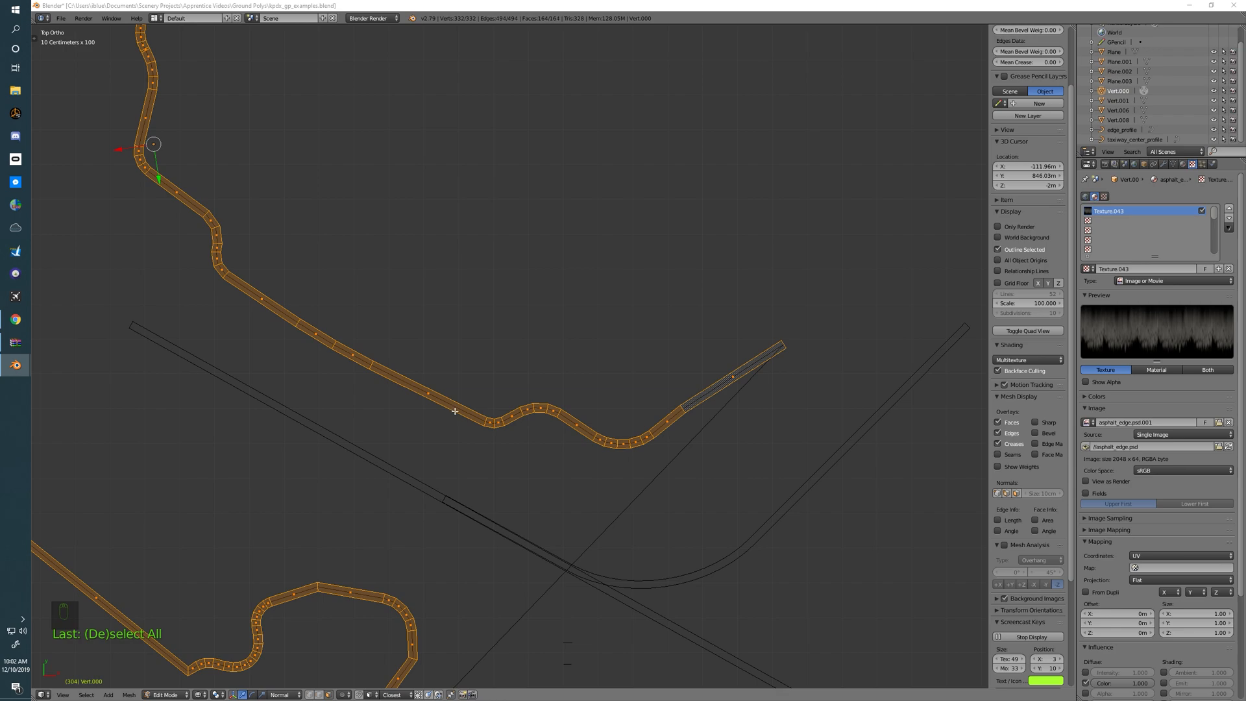
{"action": "key", "text": "alt+z"}
{"action": "scroll", "coordinate": [461, 422], "scroll_direction": "up", "scroll_amount": 5}
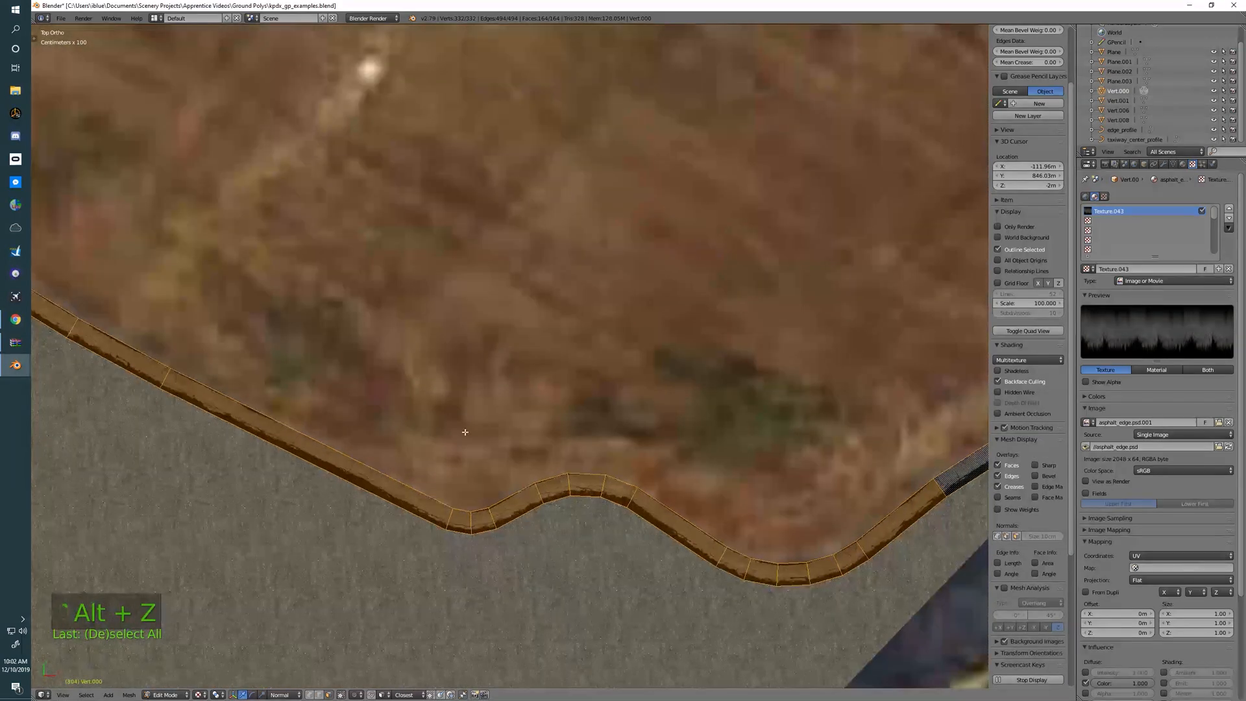
{"action": "scroll", "coordinate": [465, 432], "scroll_direction": "up", "scroll_amount": 6}
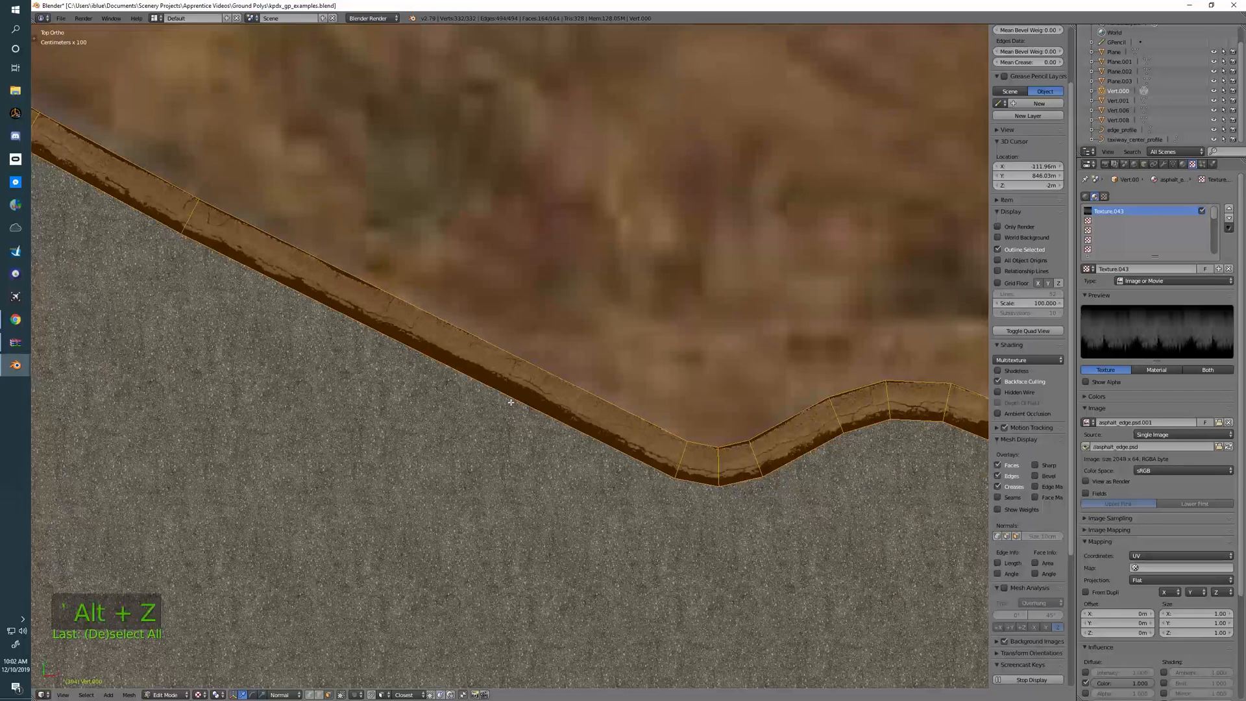
{"action": "scroll", "coordinate": [511, 403], "scroll_direction": "down", "scroll_amount": 2}
{"action": "middle_click_drag", "start_coordinate": [623, 392], "coordinate": [478, 376], "text": "shift"}
{"action": "middle_click_drag", "start_coordinate": [809, 401], "coordinate": [609, 361], "text": "shift"}
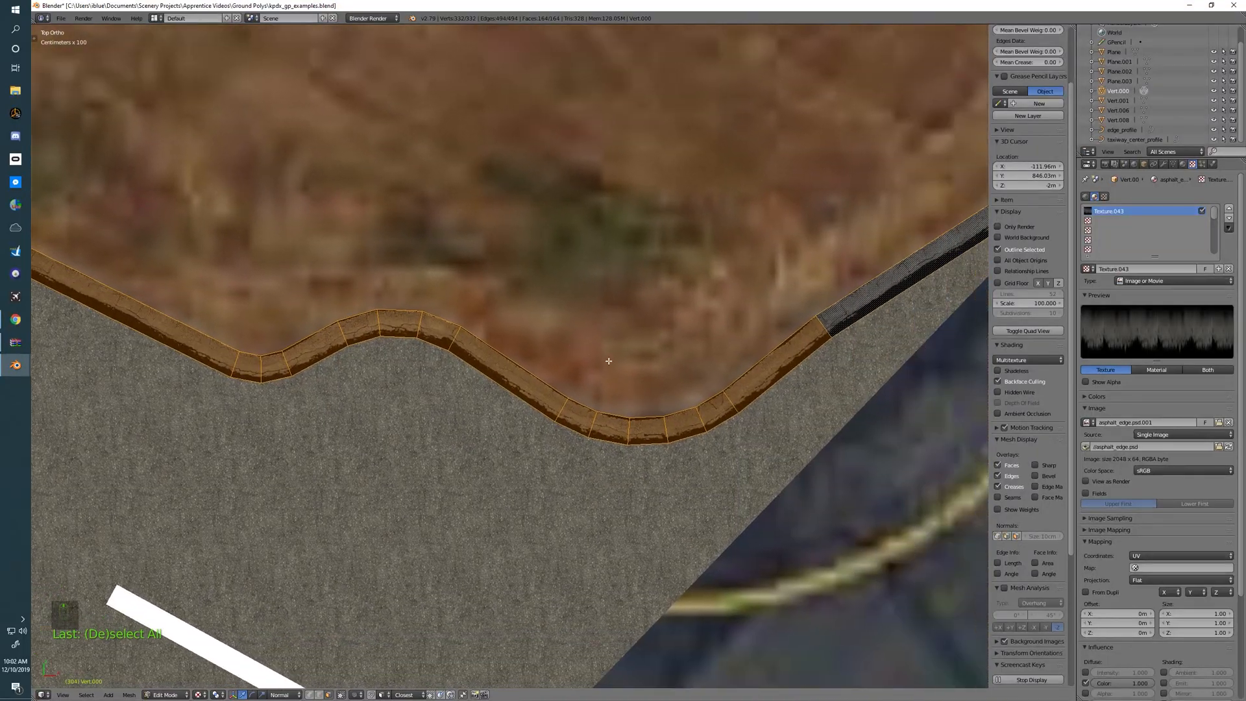
{"action": "scroll", "coordinate": [714, 408], "scroll_direction": "up", "scroll_amount": 2}
{"action": "middle_click_drag", "start_coordinate": [715, 423], "coordinate": [656, 357], "text": "shift"}
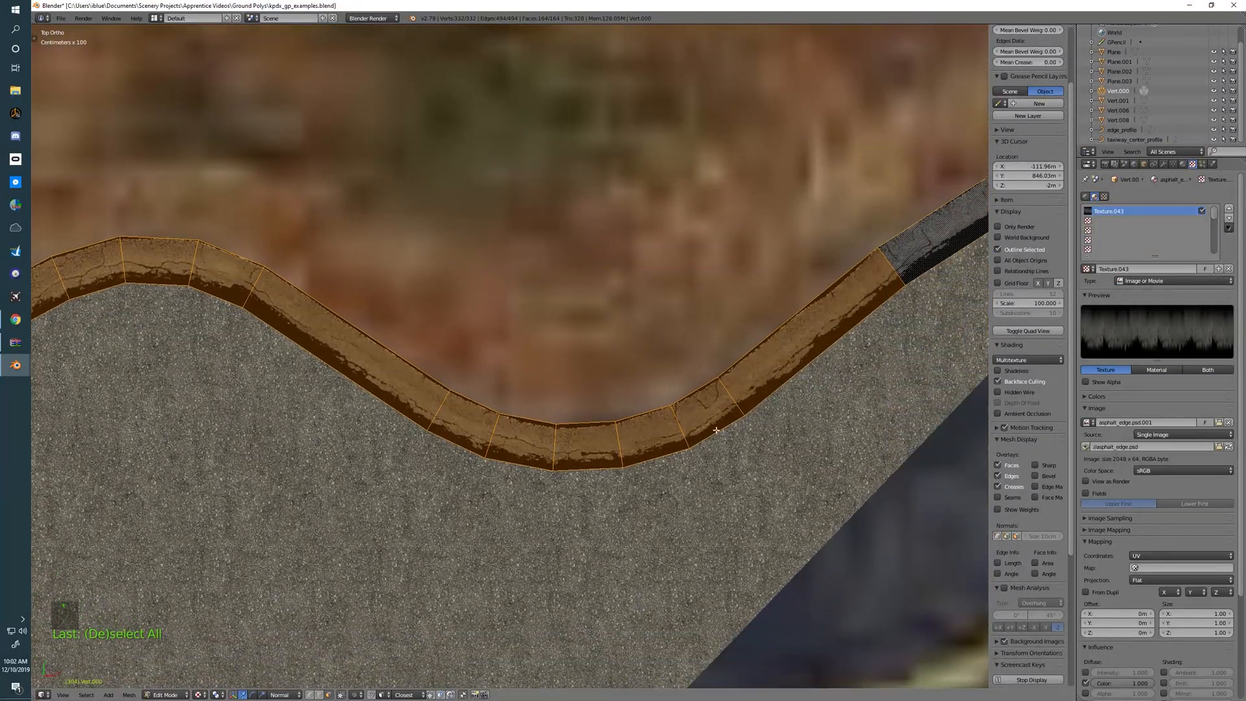
{"action": "middle_click_drag", "start_coordinate": [720, 431], "coordinate": [714, 438], "text": "shift"}
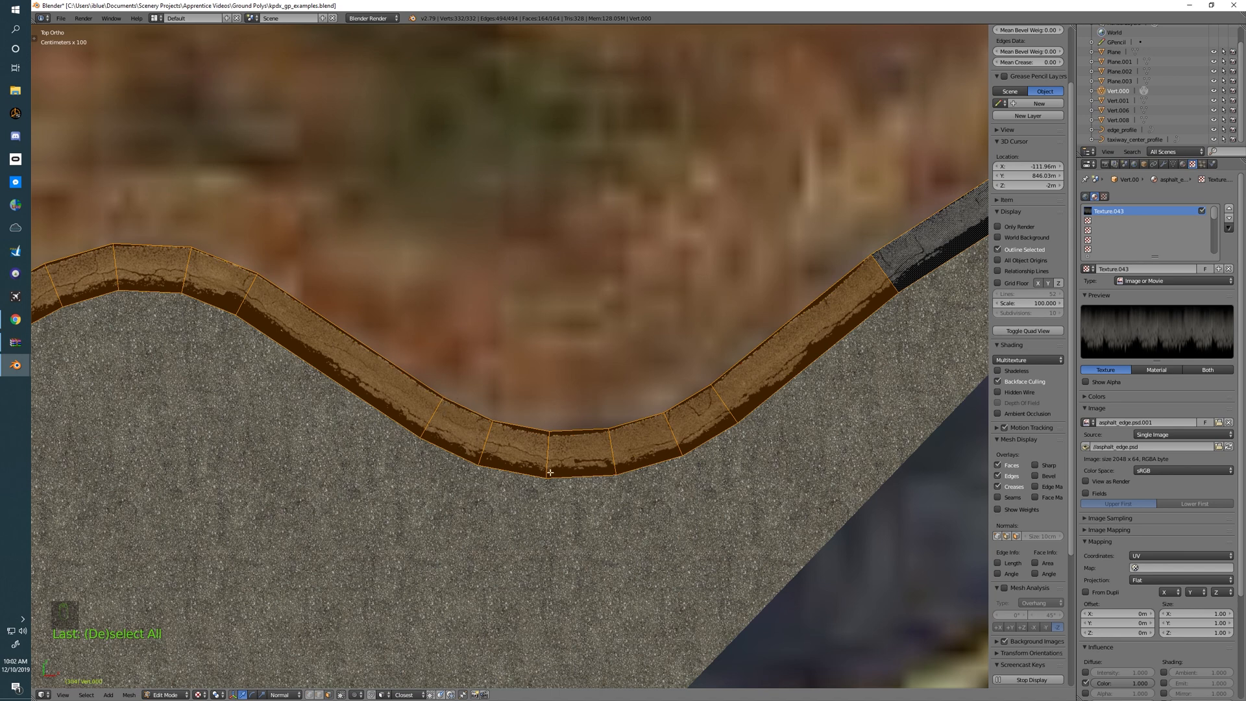
- Rotate all of the edge strip's UVs by 180 degrees in the UV editor and return to the 3D top view
{"action": "left_click_drag", "start_coordinate": [0, 133], "coordinate": [402, 0]}
{"action": "scroll", "coordinate": [714, 300], "scroll_direction": "down", "scroll_amount": 8}
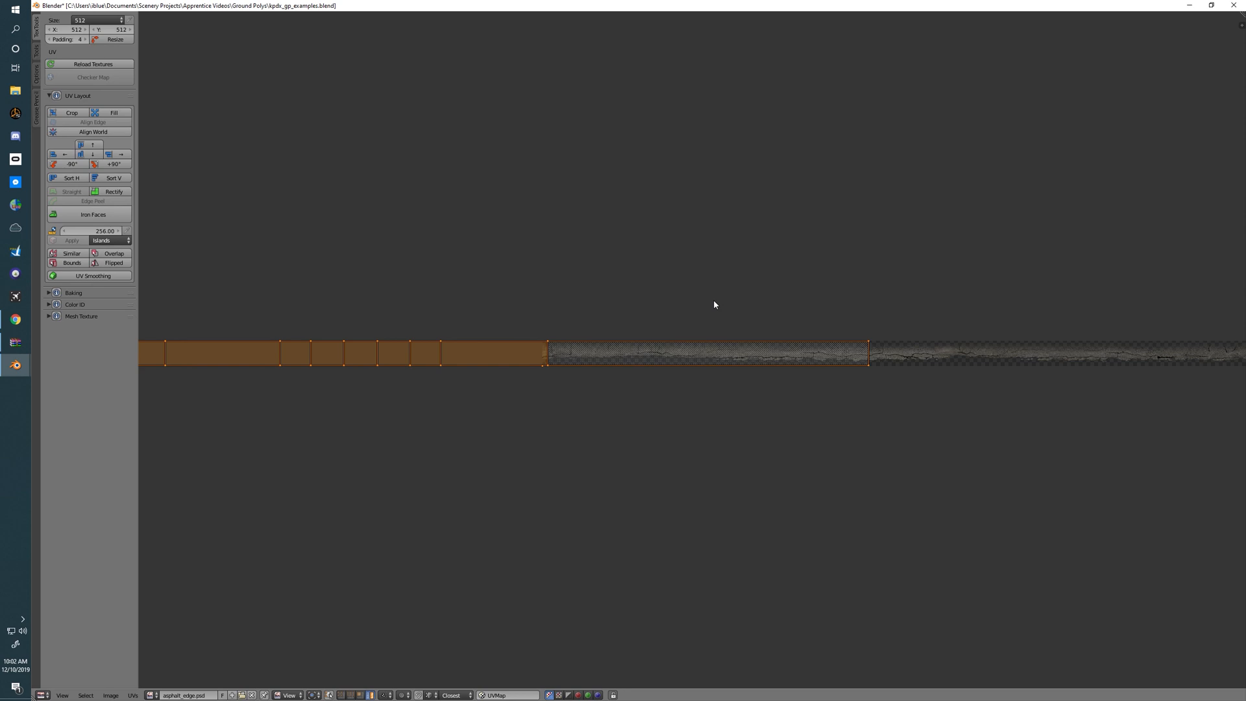
{"action": "scroll", "coordinate": [715, 304], "scroll_direction": "down", "scroll_amount": 3}
{"action": "middle_click_drag", "start_coordinate": [467, 328], "coordinate": [565, 353]}
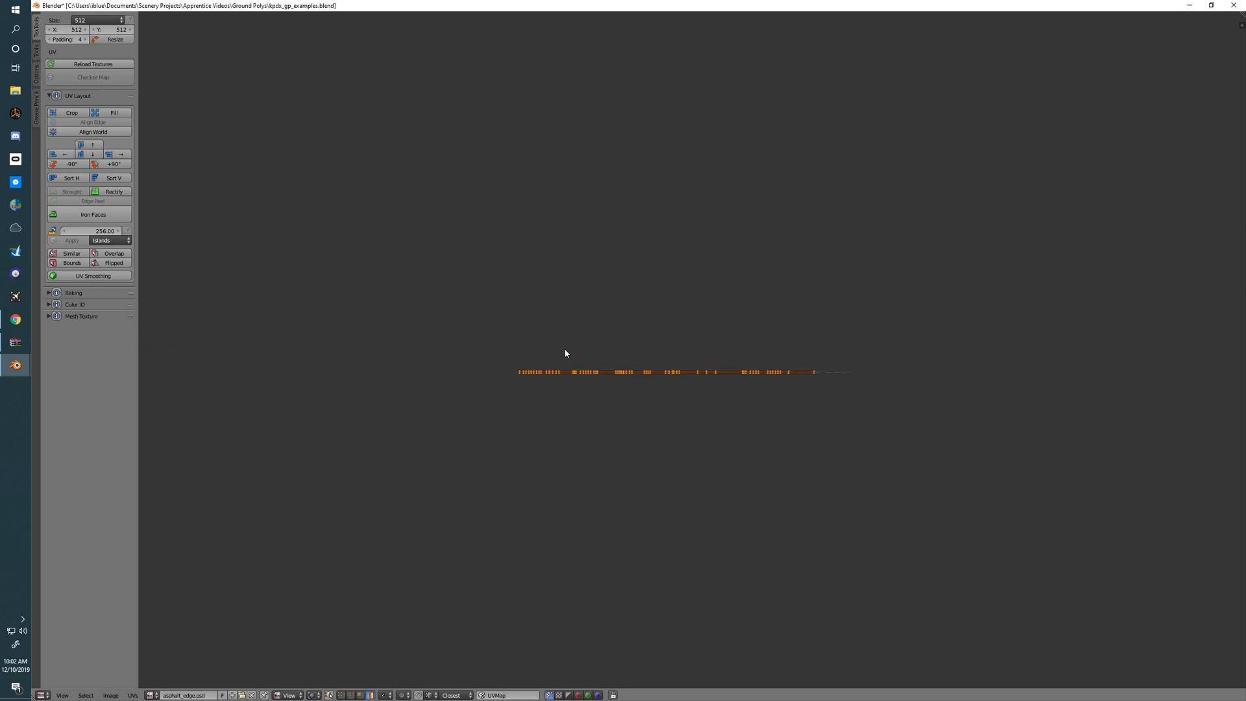
{"action": "type", "text": "r180"}
{"action": "key", "text": "Return"}
{"action": "left_click_drag", "start_coordinate": [944, 4], "coordinate": [0, 130]}
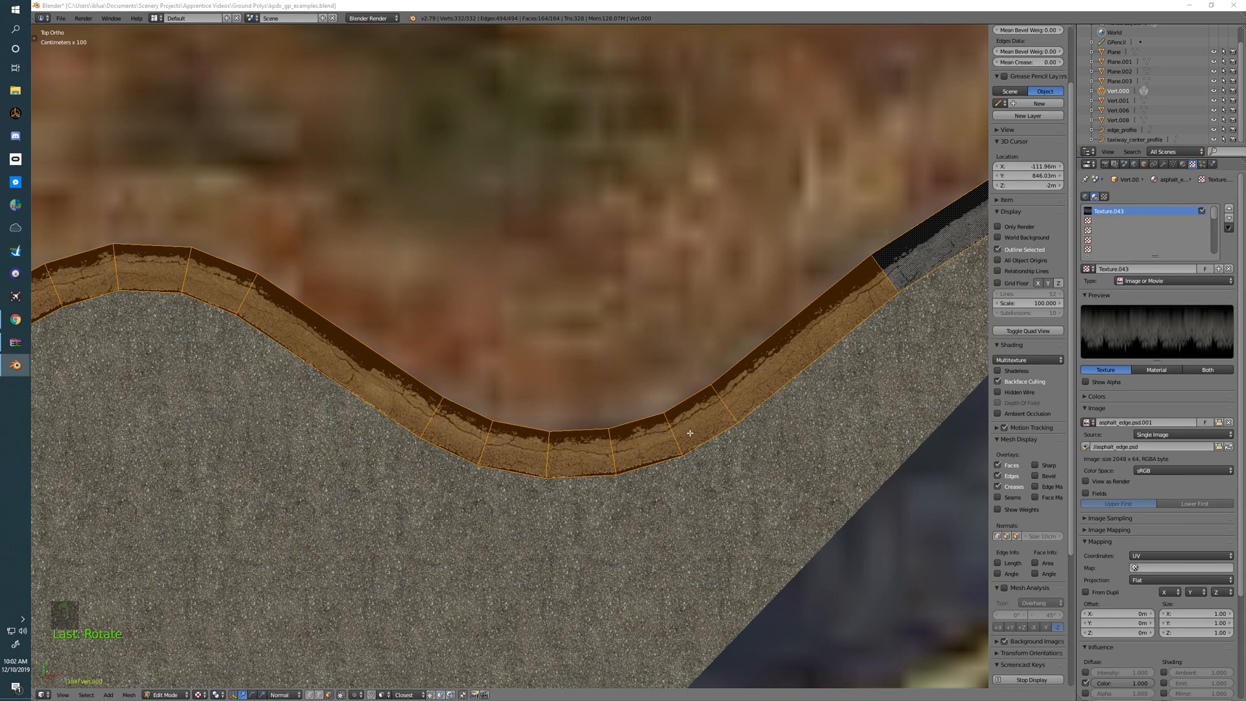
- Follow the edge strip around the pavement and check the direction of the rotated asphalt edge texture
{"action": "scroll", "coordinate": [690, 433], "scroll_direction": "down", "scroll_amount": 4}
{"action": "middle_click_drag", "start_coordinate": [445, 370], "coordinate": [501, 410], "text": "shift"}
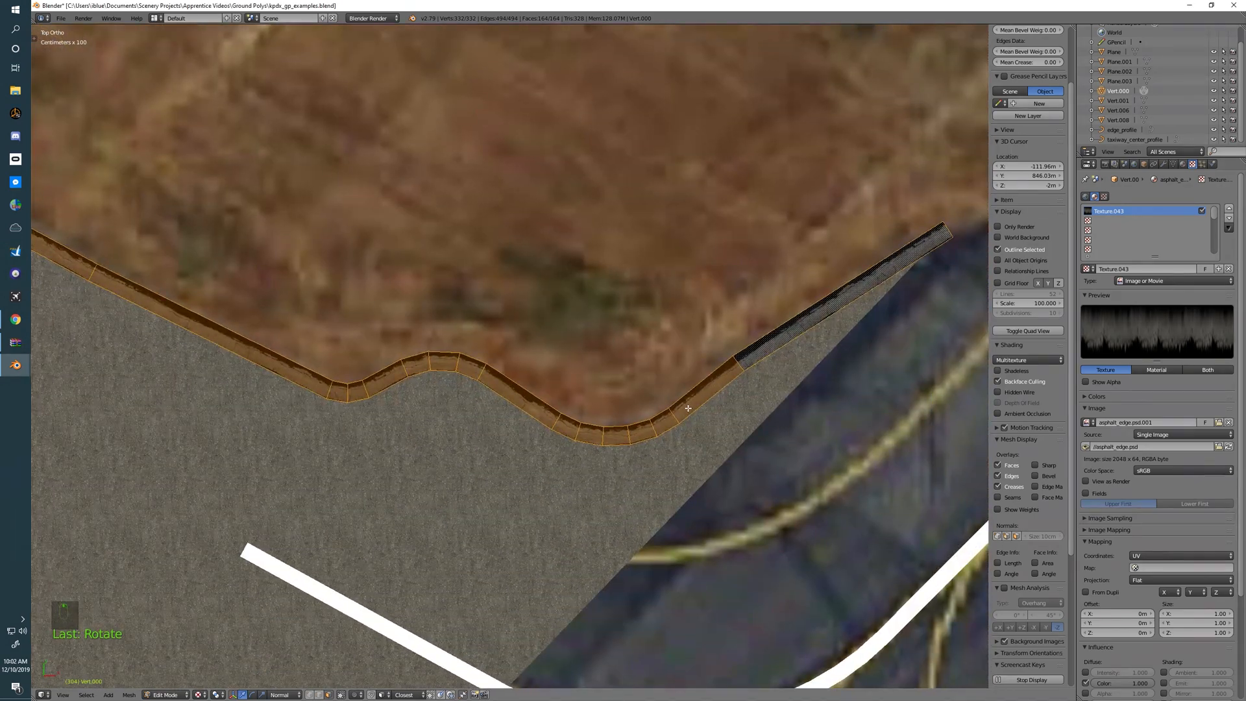
{"action": "middle_click_drag", "start_coordinate": [807, 341], "coordinate": [752, 340], "text": "shift"}
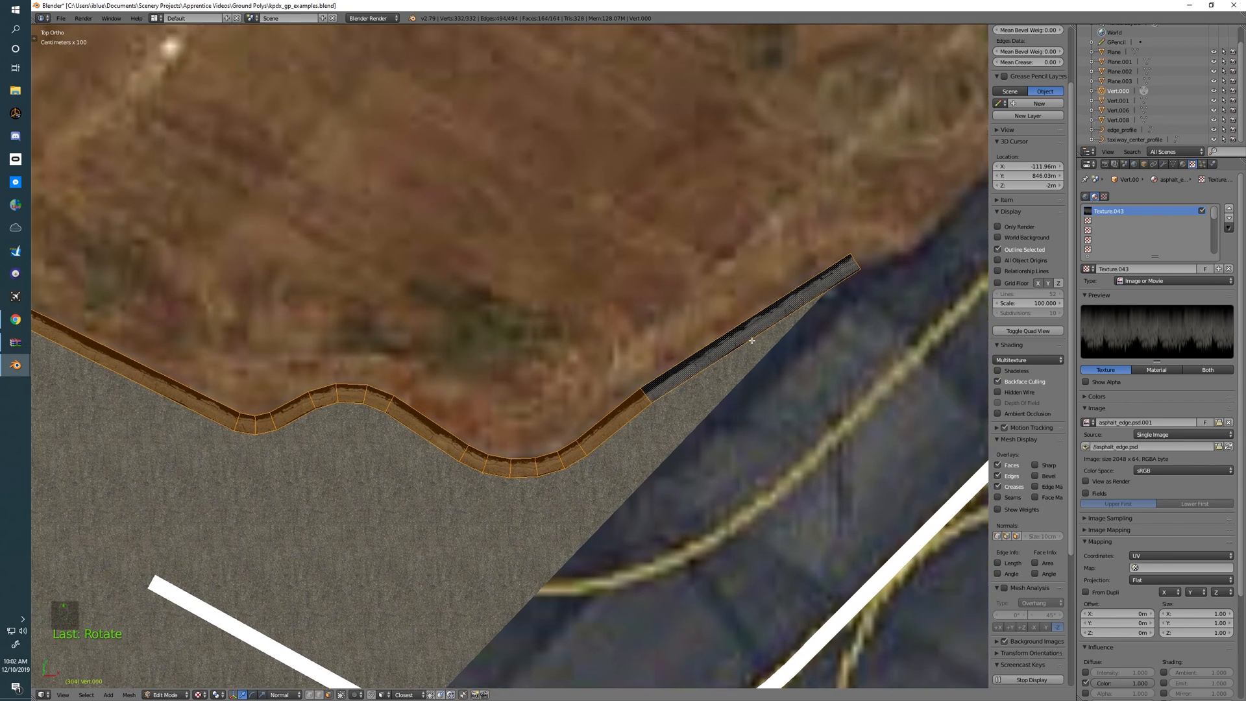
{"action": "scroll", "coordinate": [733, 349], "scroll_direction": "up", "scroll_amount": 3}
{"action": "scroll", "coordinate": [732, 350], "scroll_direction": "down", "scroll_amount": 3}
{"action": "middle_click_drag", "start_coordinate": [518, 347], "coordinate": [689, 418], "text": "shift"}
{"action": "middle_click_drag", "start_coordinate": [439, 314], "coordinate": [610, 392], "text": "shift"}
{"action": "scroll", "coordinate": [530, 354], "scroll_direction": "up", "scroll_amount": 6}
{"action": "middle_click_drag", "start_coordinate": [517, 361], "coordinate": [597, 478], "text": "shift"}
{"action": "middle_click_drag", "start_coordinate": [367, 305], "coordinate": [631, 530], "text": "shift"}
{"action": "middle_click_drag", "start_coordinate": [454, 317], "coordinate": [462, 477], "text": "shift"}
{"action": "scroll", "coordinate": [560, 280], "scroll_direction": "down", "scroll_amount": 3}
{"action": "middle_click_drag", "start_coordinate": [560, 279], "coordinate": [630, 482], "text": "shift"}
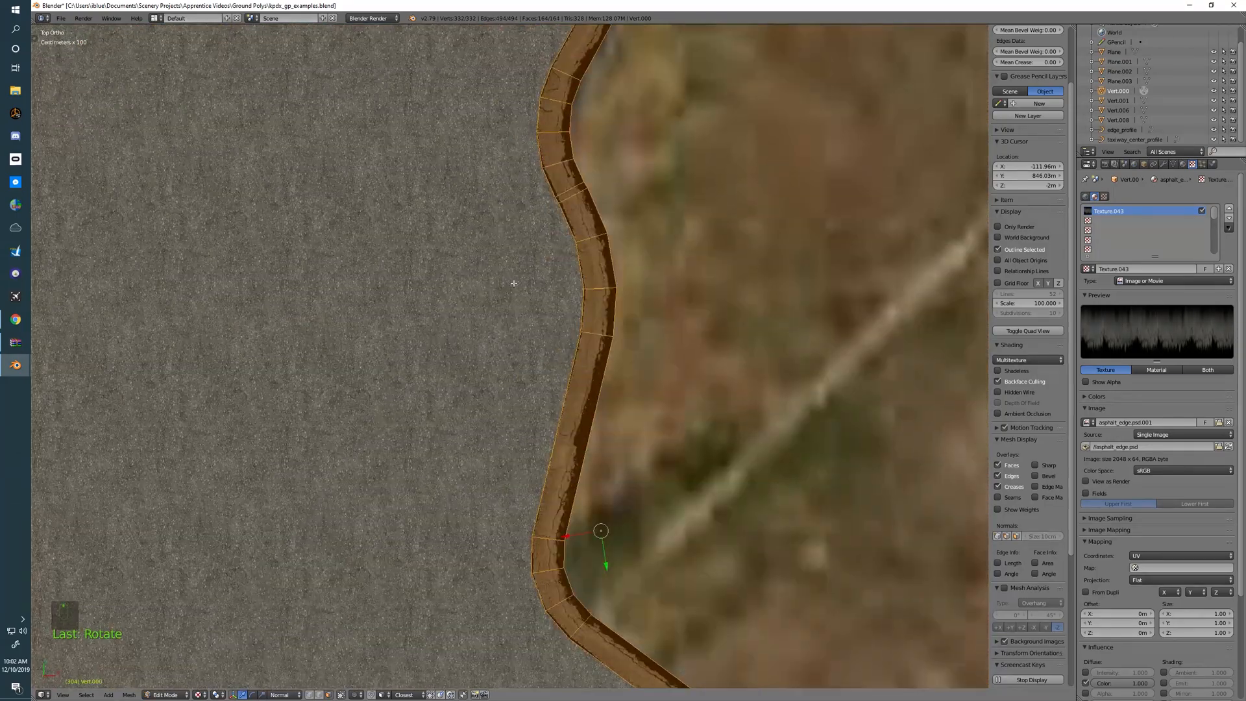
{"action": "middle_click_drag", "start_coordinate": [512, 281], "coordinate": [493, 453], "text": "shift"}
- Leave Edit Mode and enable Transparency with Z Transparency on the strip's asphalt_edge material
{"action": "key", "text": "Tab"}
{"action": "middle_click_drag", "start_coordinate": [643, 303], "coordinate": [479, 508], "text": "shift"}
{"action": "middle_click_drag", "start_coordinate": [714, 317], "coordinate": [628, 387], "text": "shift"}
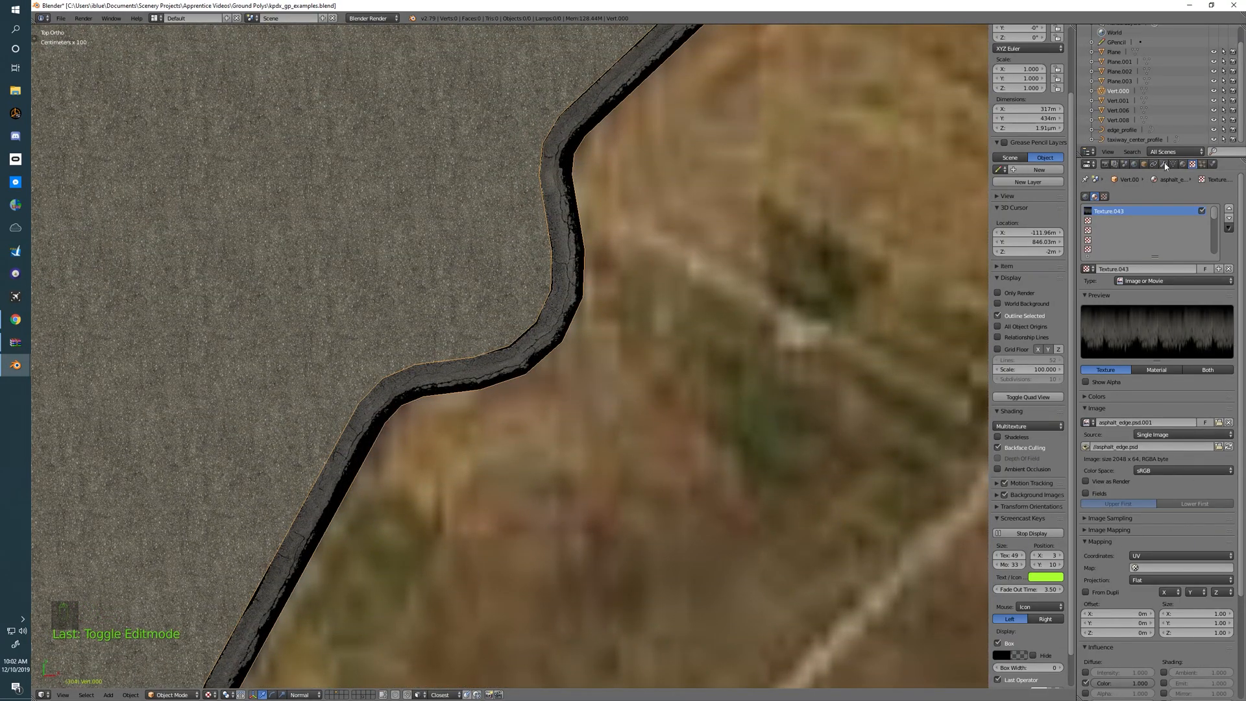
{"action": "left_click", "coordinate": [1184, 164]}
{"action": "scroll", "coordinate": [1119, 455], "scroll_direction": "down", "scroll_amount": 3}
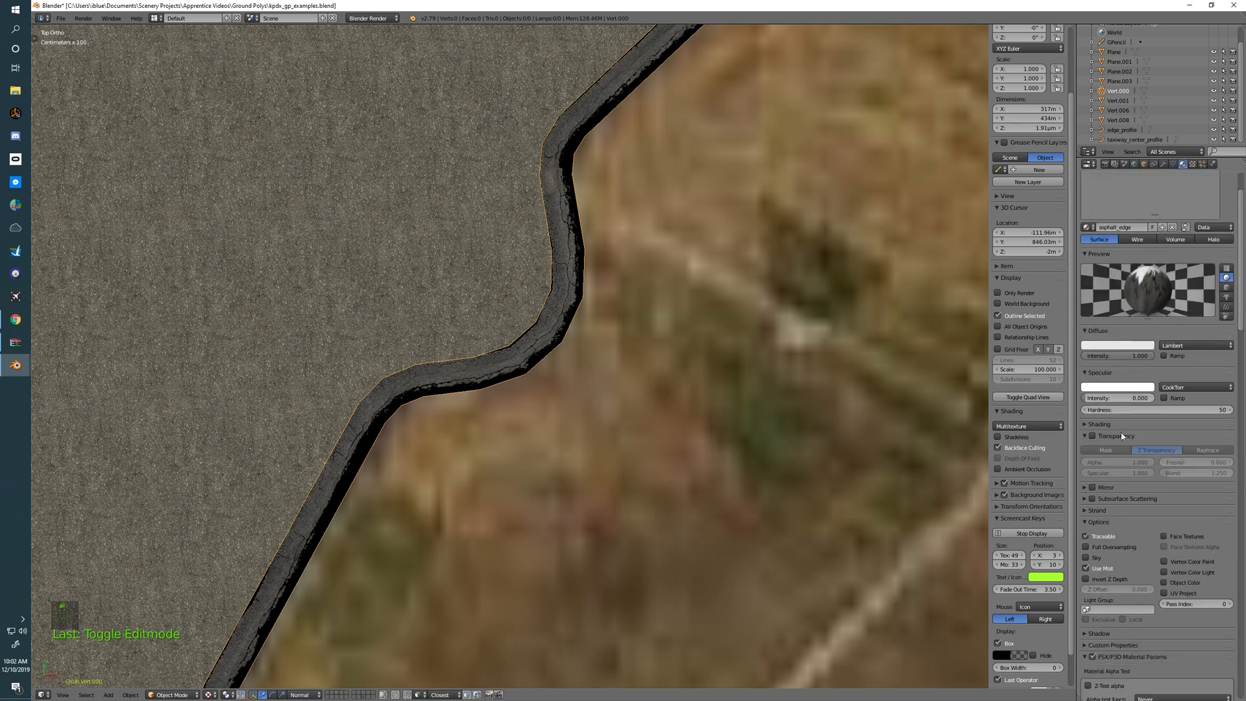
{"action": "left_click", "coordinate": [1092, 435]}
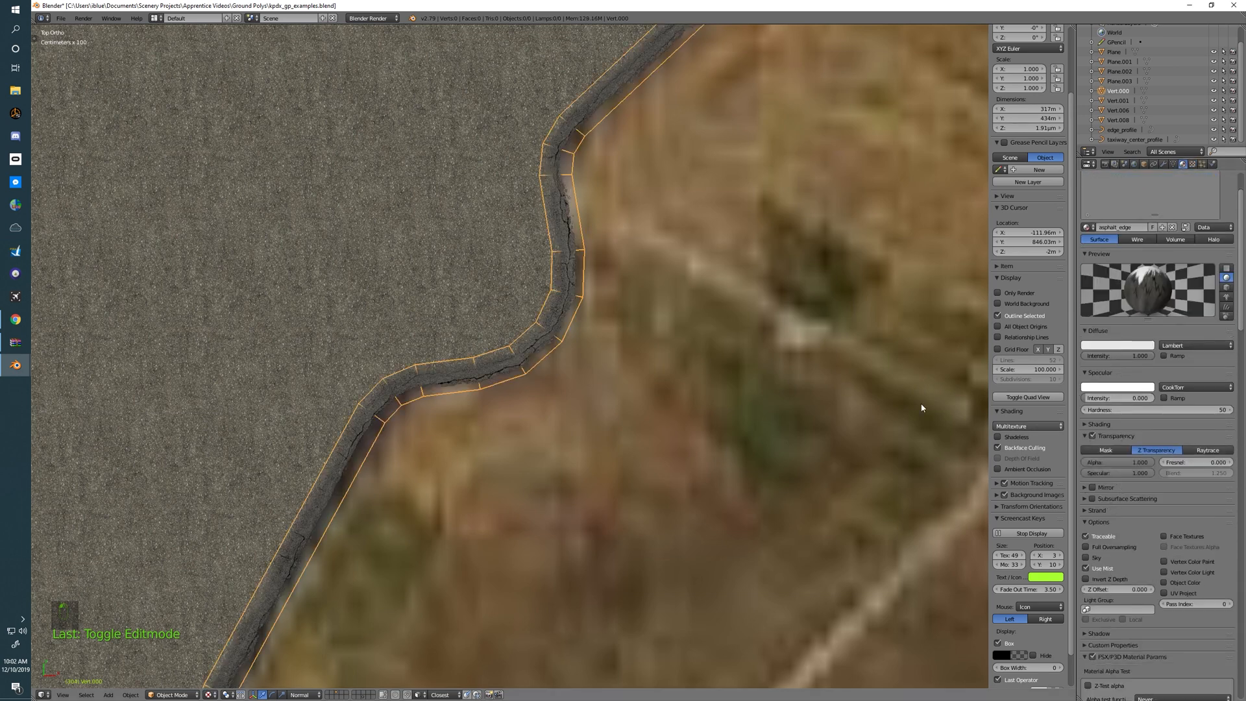
- Inspect closely how the transparent edge texture blends into the pavement and grass along the strip's curves and straights
{"action": "middle_click_drag", "start_coordinate": [582, 302], "coordinate": [545, 372], "text": "shift"}
{"action": "key", "text": "a"}
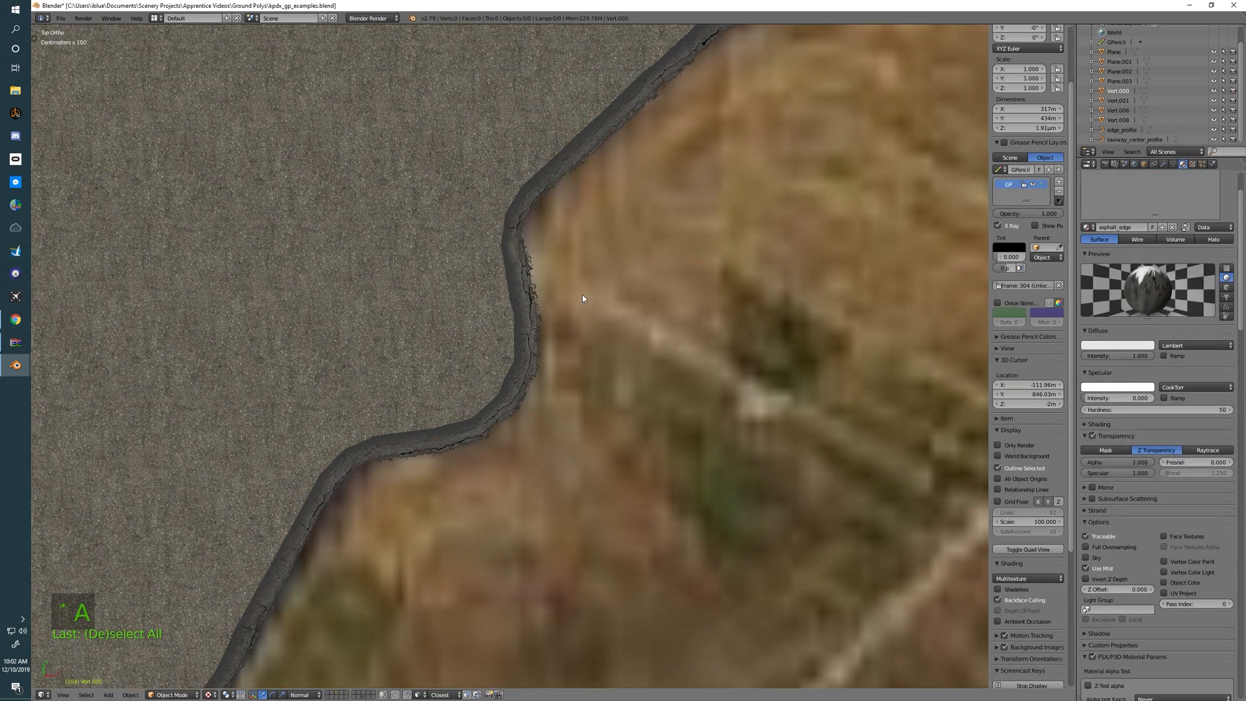
{"action": "right_click", "coordinate": [511, 295]}
{"action": "middle_click_drag", "start_coordinate": [548, 292], "coordinate": [439, 417], "text": "shift"}
{"action": "middle_click_drag", "start_coordinate": [623, 235], "coordinate": [464, 404], "text": "shift"}
{"action": "scroll", "coordinate": [465, 407], "scroll_direction": "up", "scroll_amount": 3}
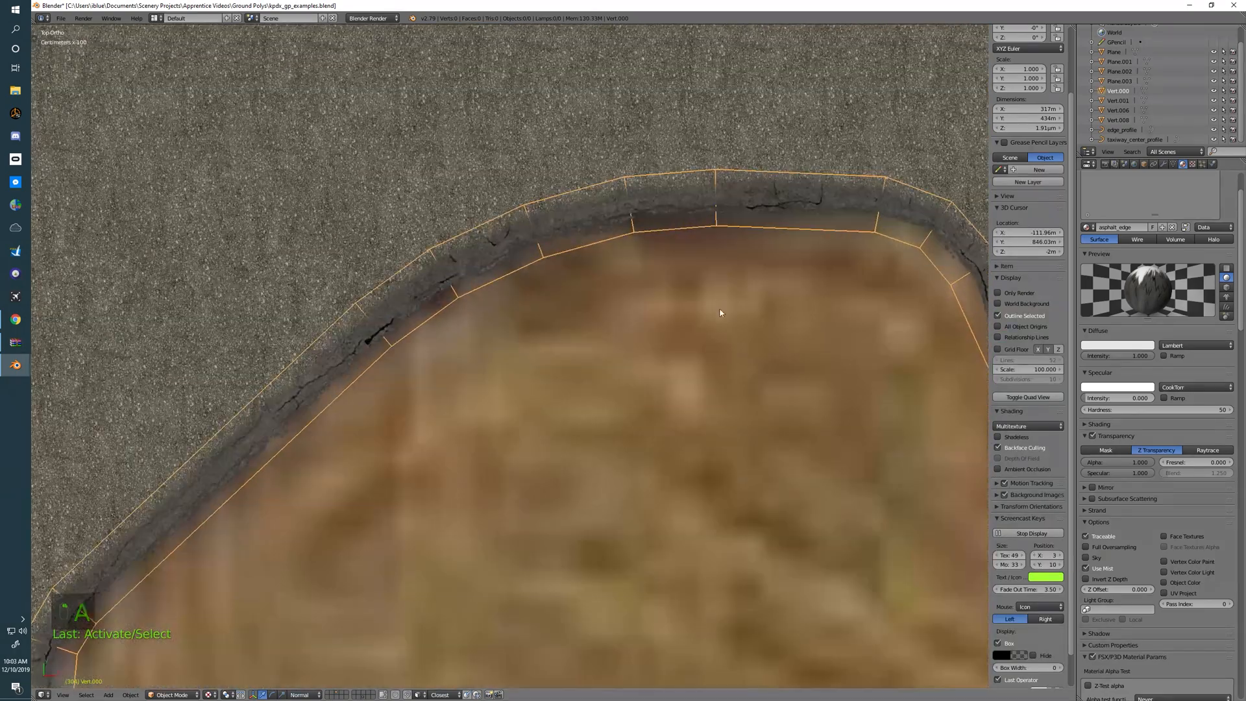
{"action": "middle_click_drag", "start_coordinate": [725, 309], "coordinate": [403, 326], "text": "shift"}
{"action": "middle_click_drag", "start_coordinate": [877, 503], "coordinate": [534, 355], "text": "shift"}
{"action": "scroll", "coordinate": [534, 355], "scroll_direction": "up", "scroll_amount": 5}
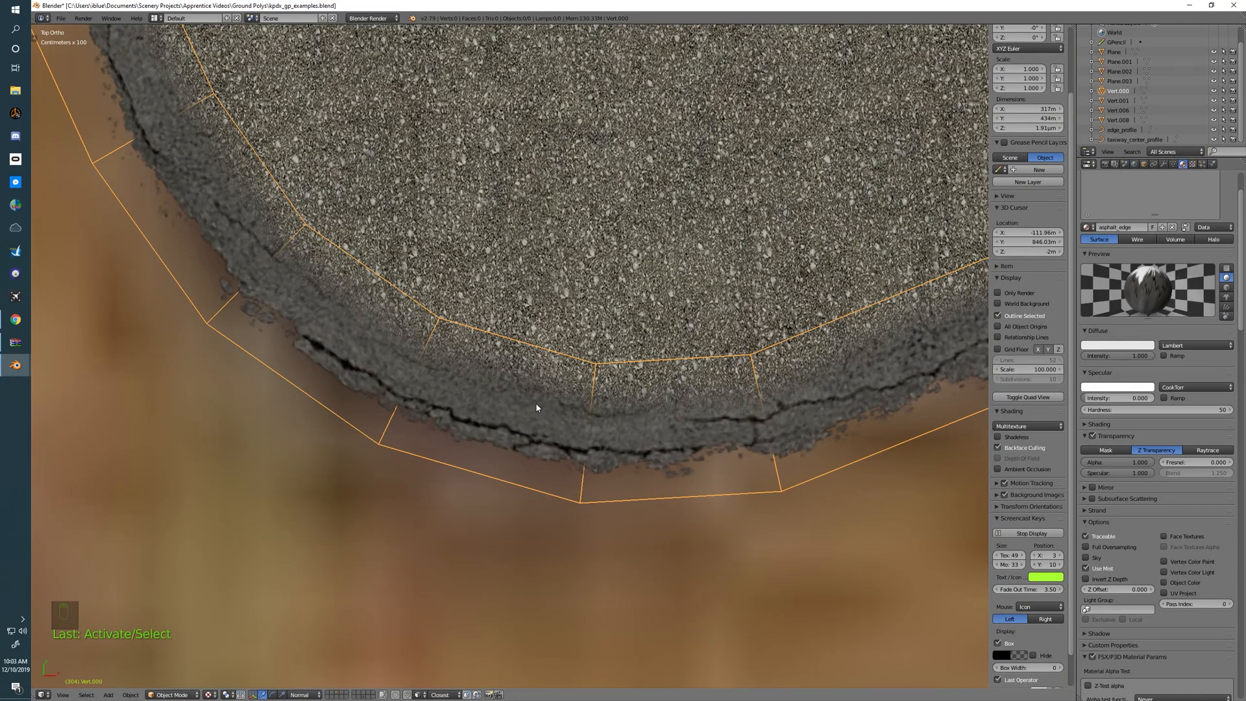
{"action": "scroll", "coordinate": [535, 408], "scroll_direction": "down", "scroll_amount": 5}
{"action": "middle_click_drag", "start_coordinate": [451, 230], "coordinate": [859, 301], "text": "shift"}
{"action": "middle_click_drag", "start_coordinate": [419, 302], "coordinate": [810, 309], "text": "shift"}
{"action": "middle_click_drag", "start_coordinate": [672, 345], "coordinate": [695, 233], "text": "shift"}
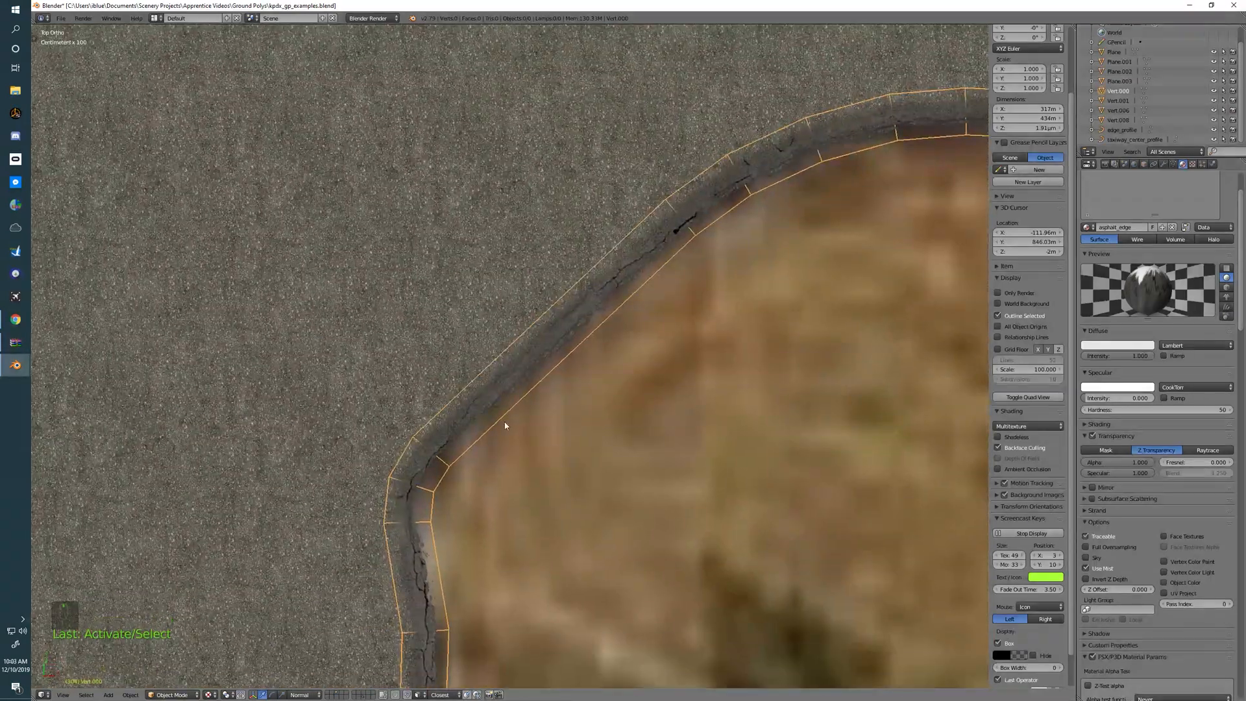
{"action": "middle_click_drag", "start_coordinate": [483, 468], "coordinate": [504, 257], "text": "shift"}
{"action": "scroll", "coordinate": [511, 285], "scroll_direction": "down", "scroll_amount": 3}
{"action": "middle_click_drag", "start_coordinate": [421, 434], "coordinate": [546, 267], "text": "shift"}
{"action": "mouse_move", "coordinate": [425, 488]}
{"action": "middle_mouse_down", "text": "shift"}
{"action": "mouse_move", "coordinate": [517, 253]}
{"action": "mouse_move", "coordinate": [540, 156]}
{"action": "middle_mouse_up", "text": "shift"}
{"action": "middle_click_drag", "start_coordinate": [578, 495], "coordinate": [579, 332], "text": "shift"}
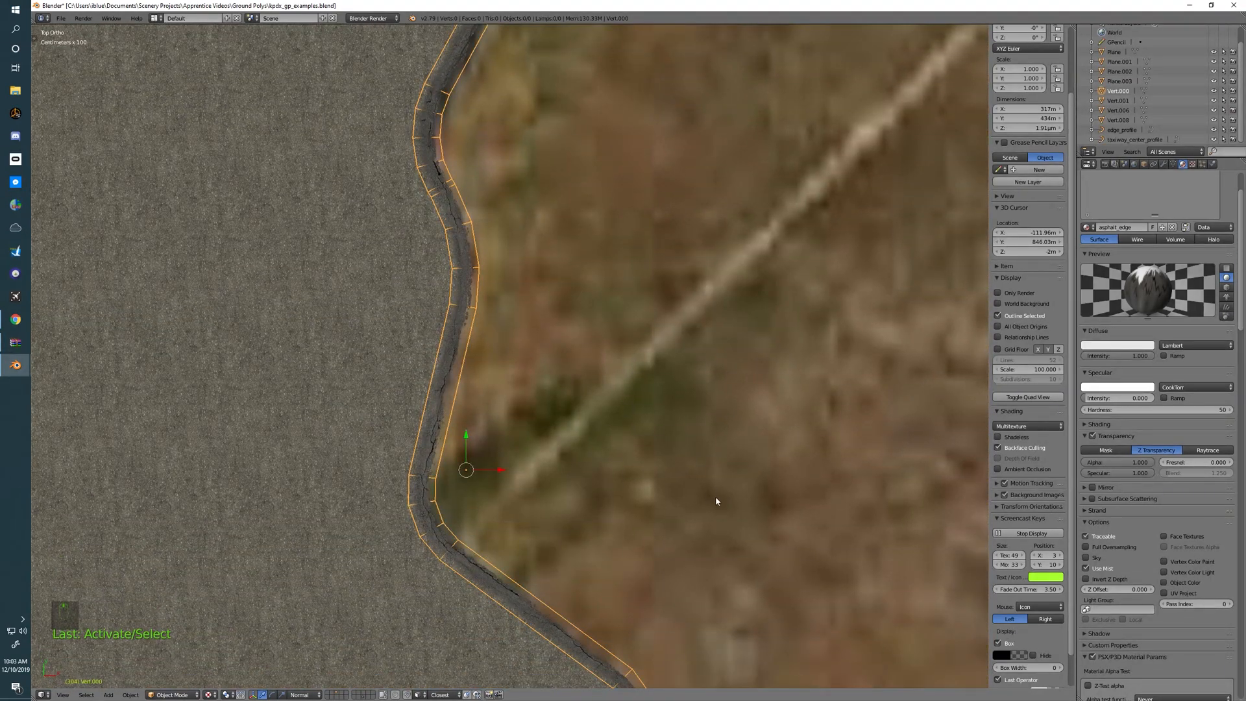
{"action": "middle_click_drag", "start_coordinate": [716, 498], "coordinate": [577, 289], "text": "shift"}
{"action": "middle_click_drag", "start_coordinate": [805, 559], "coordinate": [386, 237], "text": "shift"}
{"action": "mouse_move", "coordinate": [892, 551]}
{"action": "middle_mouse_down", "text": "shift"}
{"action": "mouse_move", "coordinate": [629, 406]}
{"action": "mouse_move", "coordinate": [344, 289]}
{"action": "middle_mouse_up", "text": "shift"}
{"action": "middle_click_drag", "start_coordinate": [944, 433], "coordinate": [535, 336], "text": "shift"}
- Deselect everything and review the textured pavement edges in a wider top view toward the white taxiway lines
{"action": "key", "text": "a"}
{"action": "scroll", "coordinate": [536, 299], "scroll_direction": "down", "scroll_amount": 3}
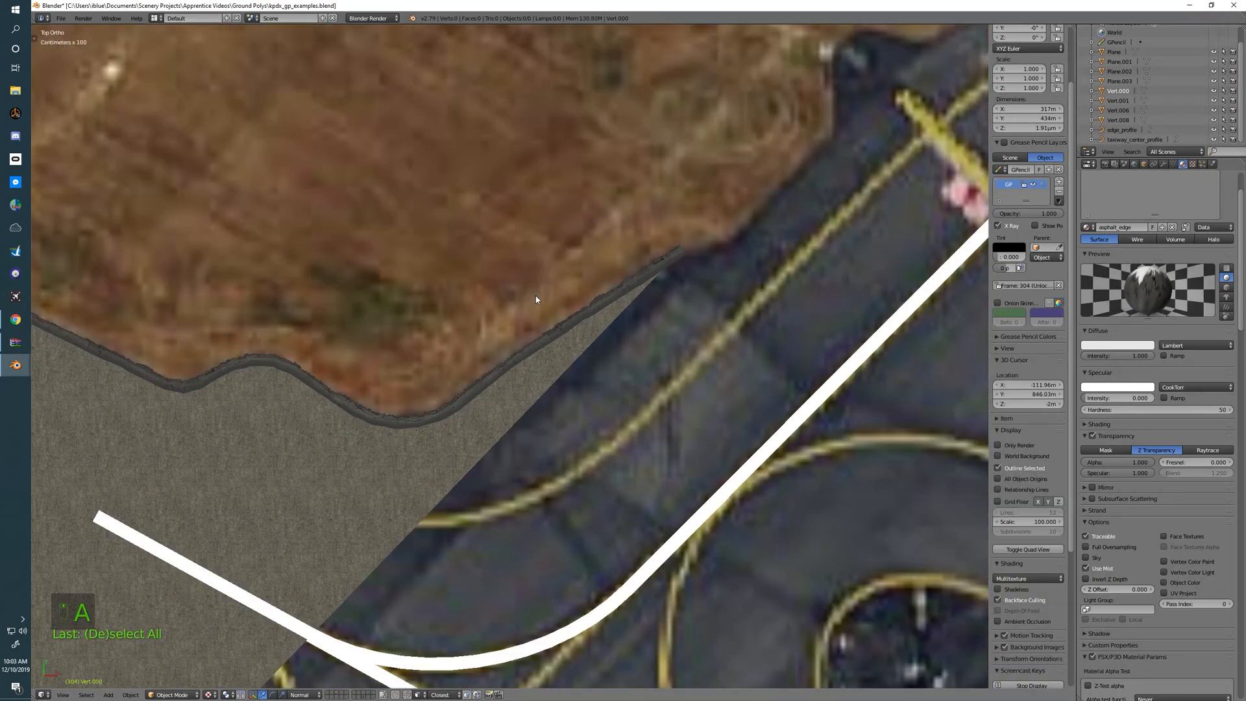
{"action": "middle_click_drag", "start_coordinate": [412, 308], "coordinate": [781, 270], "text": "shift"}
{"action": "scroll", "coordinate": [717, 270], "scroll_direction": "down", "scroll_amount": 2}
{"action": "middle_click_drag", "start_coordinate": [657, 314], "coordinate": [532, 240], "text": "shift"}
{"action": "scroll", "coordinate": [480, 310], "scroll_direction": "down", "scroll_amount": 2}
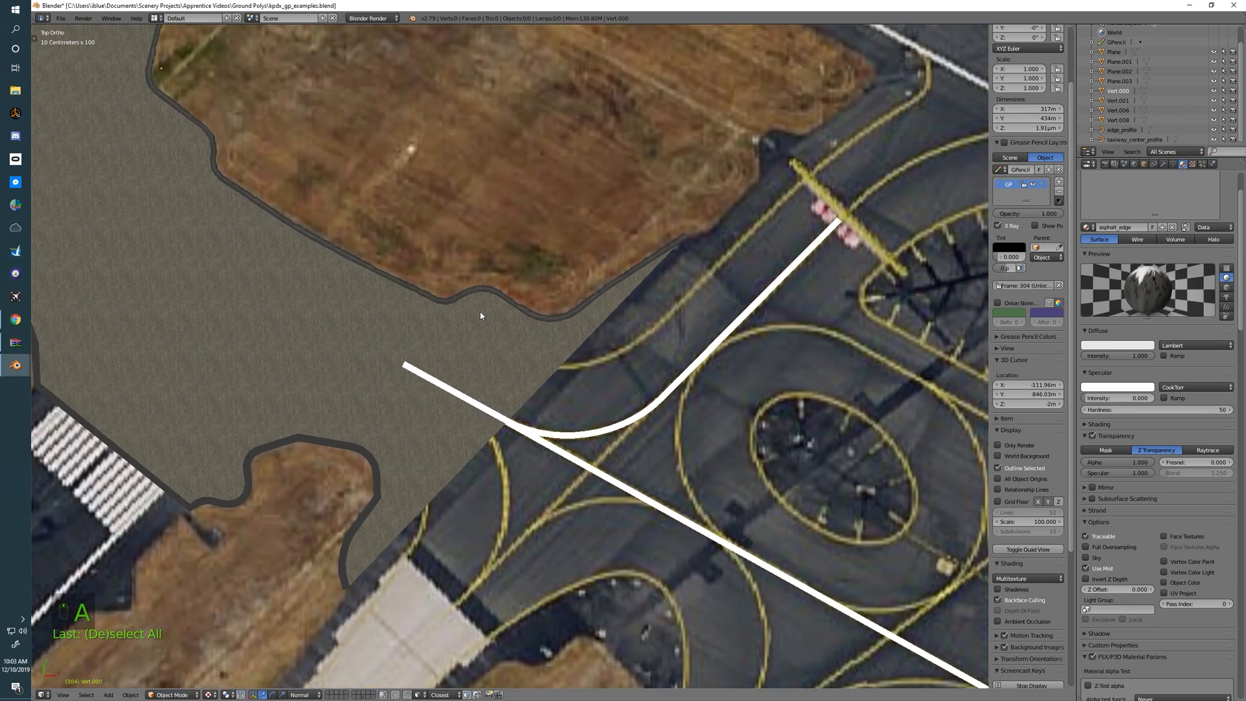
{"action": "middle_click_drag", "start_coordinate": [480, 312], "coordinate": [537, 317], "text": "shift"}
{"action": "middle_click_drag", "start_coordinate": [471, 383], "coordinate": [291, 251], "text": "shift"}
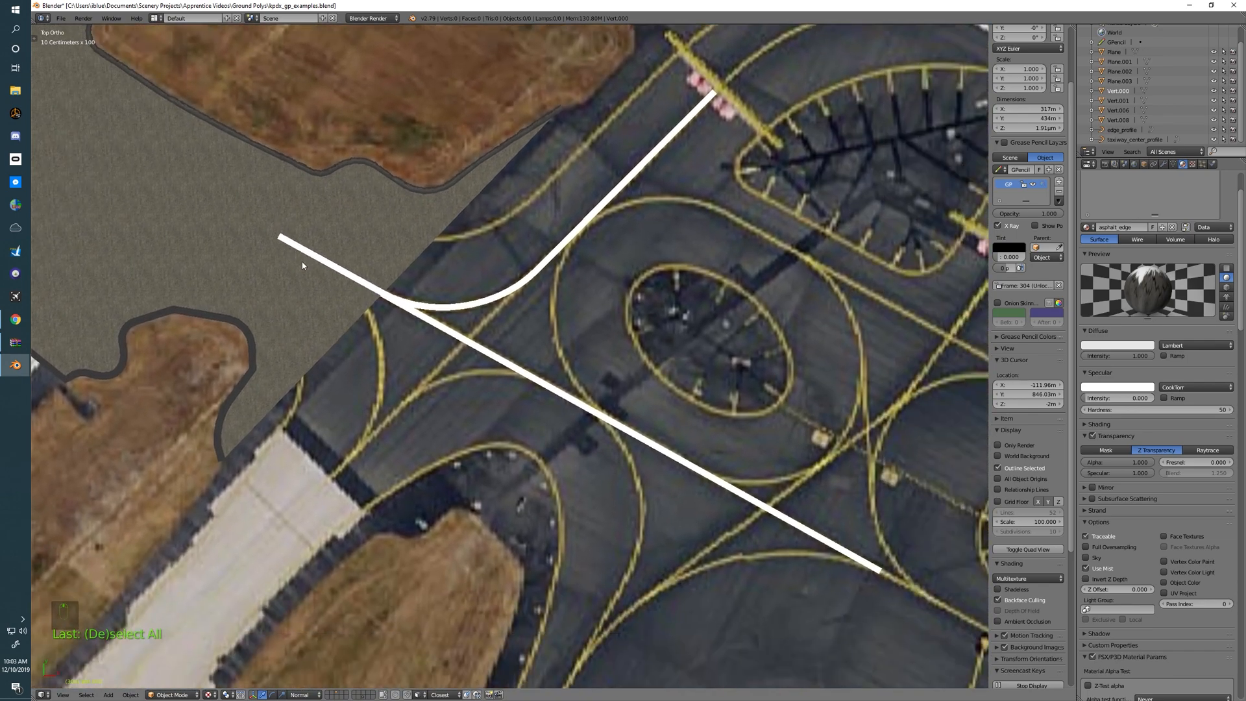
- Enter Edit Mode on the curved white taxiway line, select its straight end face over the pavement and unwrap it
{"action": "right_click", "coordinate": [435, 309]}
{"action": "middle_click_drag", "start_coordinate": [531, 306], "coordinate": [574, 365], "text": "shift"}
{"action": "middle_click_drag", "start_coordinate": [497, 322], "coordinate": [487, 355], "text": "shift"}
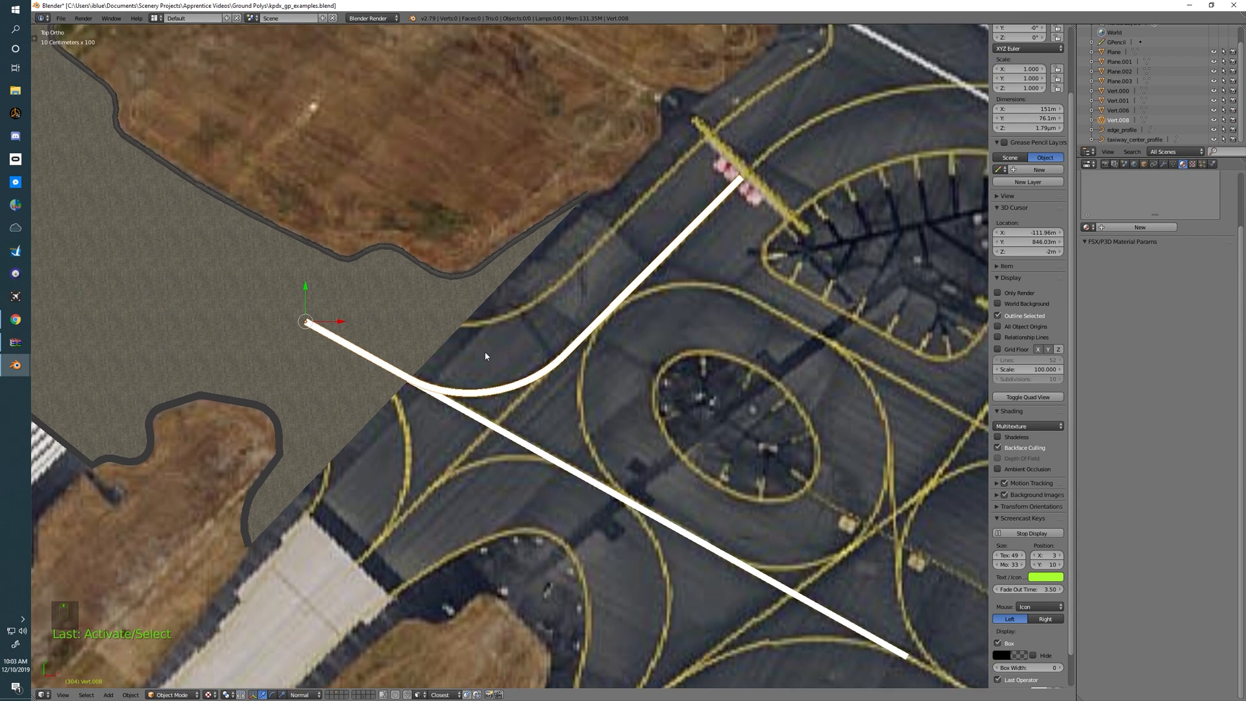
{"action": "key", "text": "Tab"}
{"action": "middle_click_drag", "start_coordinate": [509, 370], "coordinate": [697, 371], "text": "shift"}
{"action": "scroll", "coordinate": [697, 371], "scroll_direction": "up", "scroll_amount": 1}
{"action": "middle_click_drag", "start_coordinate": [573, 364], "coordinate": [467, 366], "text": "shift"}
{"action": "right_click", "coordinate": [468, 367]}
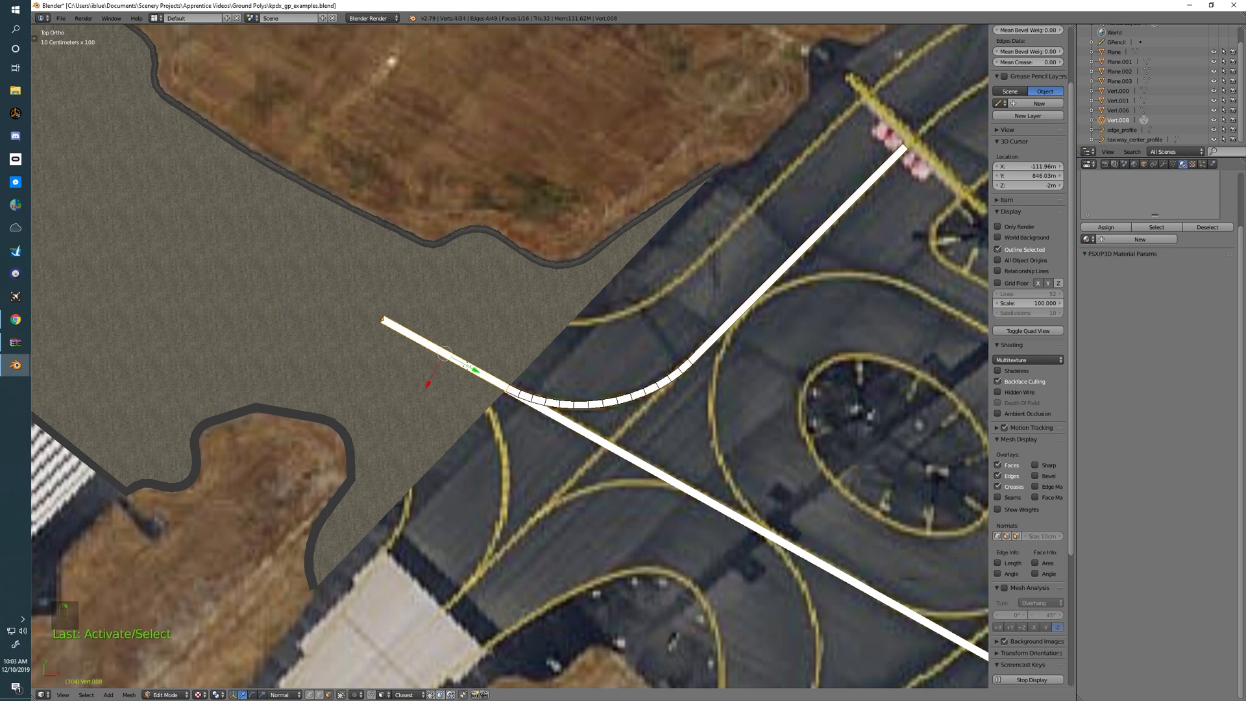
{"action": "key", "text": "u"}
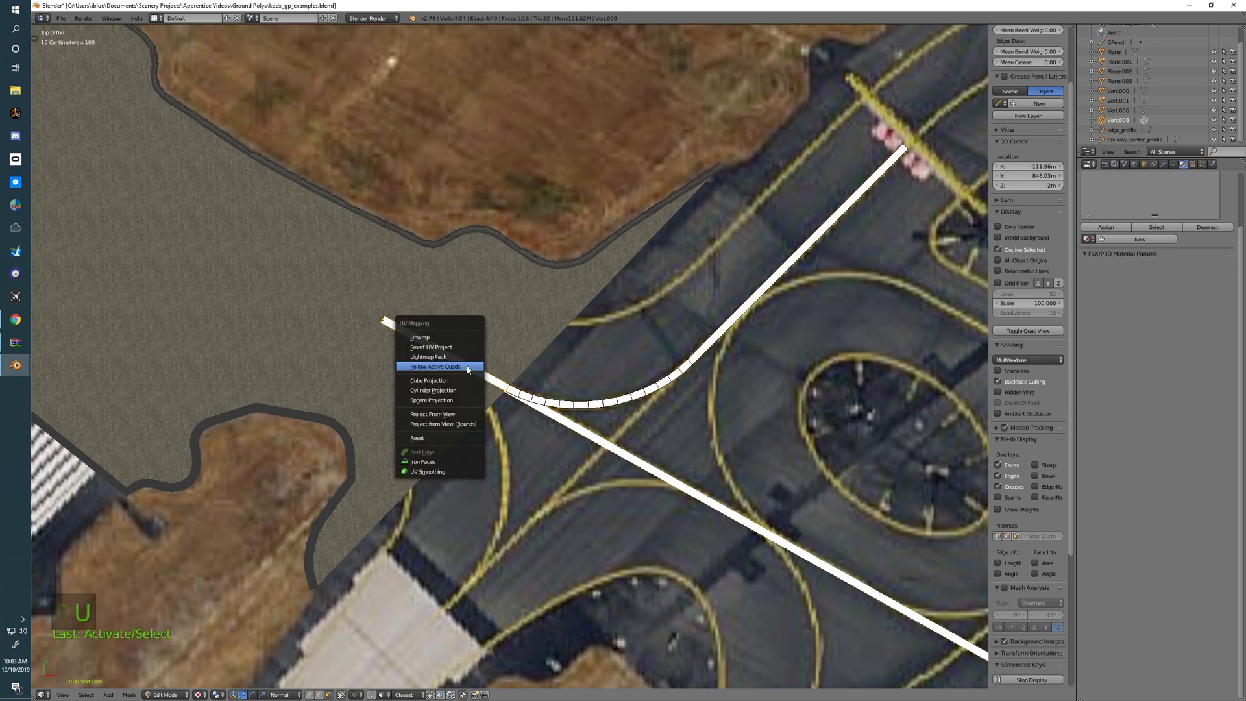
{"action": "left_click", "coordinate": [448, 338]}
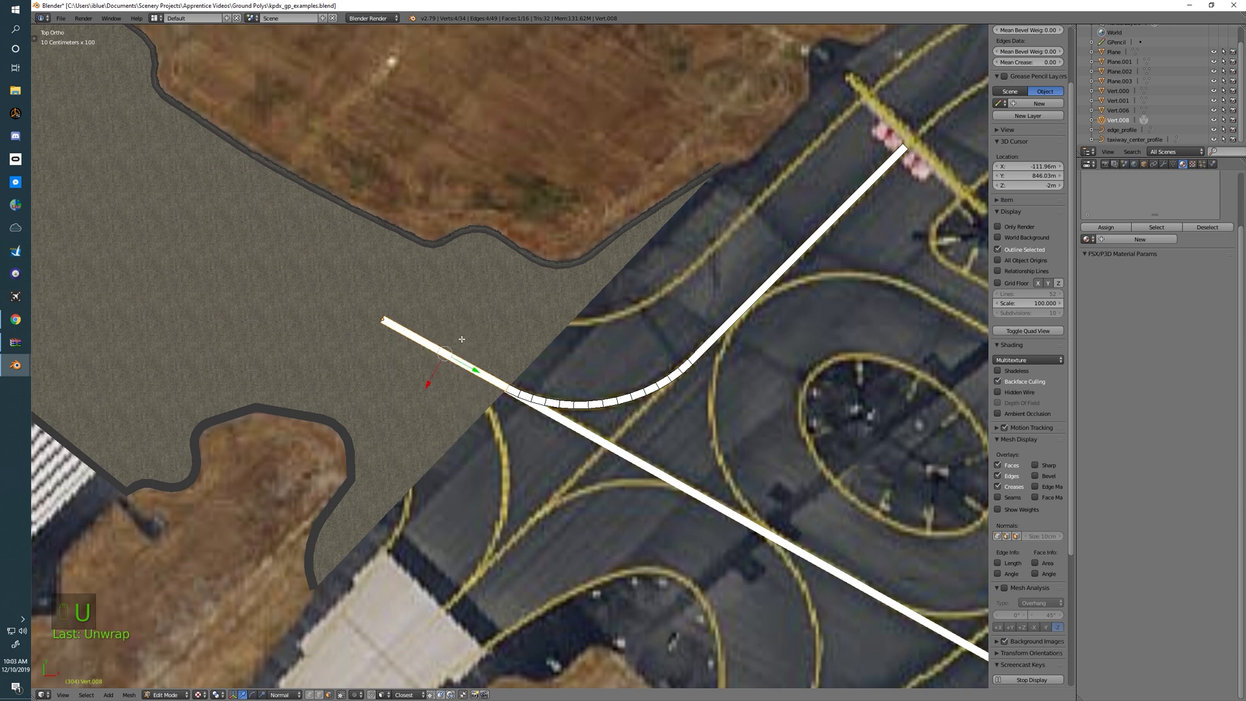
- Straighten the line's end face UV island with Rectify in the UV editor and examine its place within the UV square
{"action": "left_click_drag", "start_coordinate": [1245, 6], "coordinate": [1077, 0]}
{"action": "middle_click_drag", "start_coordinate": [804, 343], "coordinate": [597, 320]}
{"action": "scroll", "coordinate": [577, 323], "scroll_direction": "up", "scroll_amount": 9}
{"action": "middle_click_drag", "start_coordinate": [481, 359], "coordinate": [753, 370]}
{"action": "scroll", "coordinate": [761, 368], "scroll_direction": "up", "scroll_amount": 5}
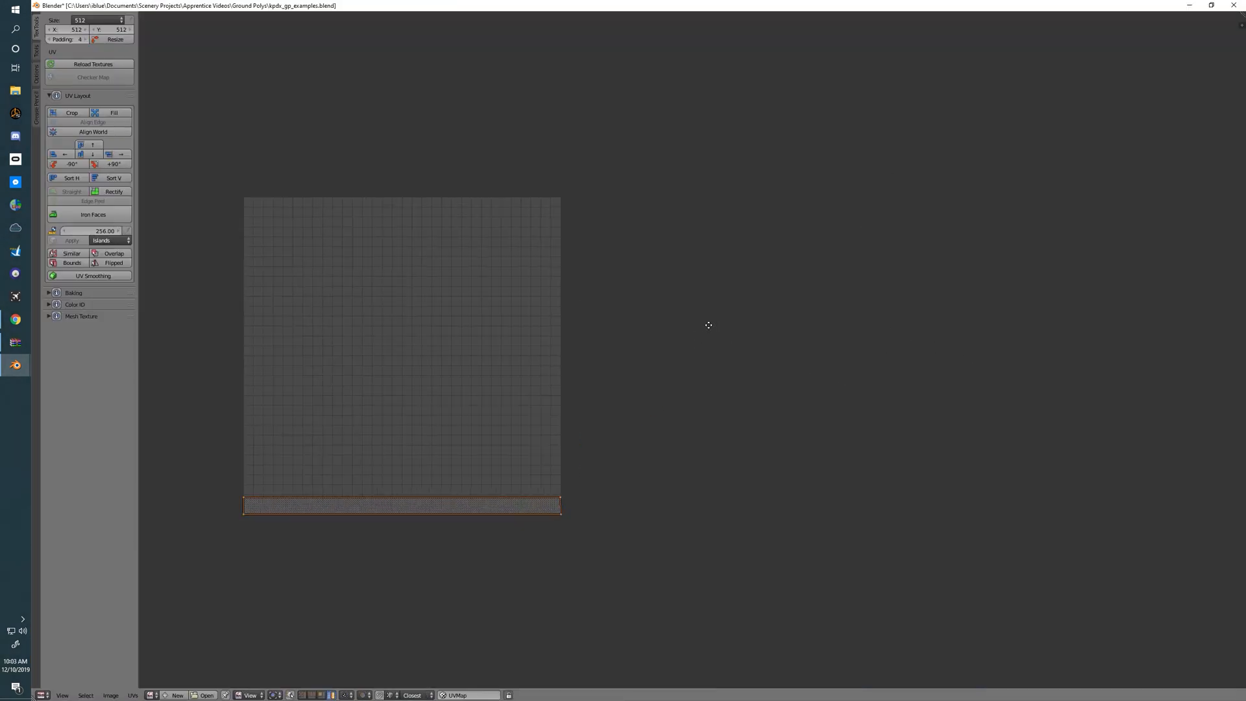
{"action": "middle_click_drag", "start_coordinate": [472, 442], "coordinate": [742, 297]}
{"action": "scroll", "coordinate": [717, 341], "scroll_direction": "up", "scroll_amount": 2}
{"action": "middle_click_drag", "start_coordinate": [701, 377], "coordinate": [700, 408]}
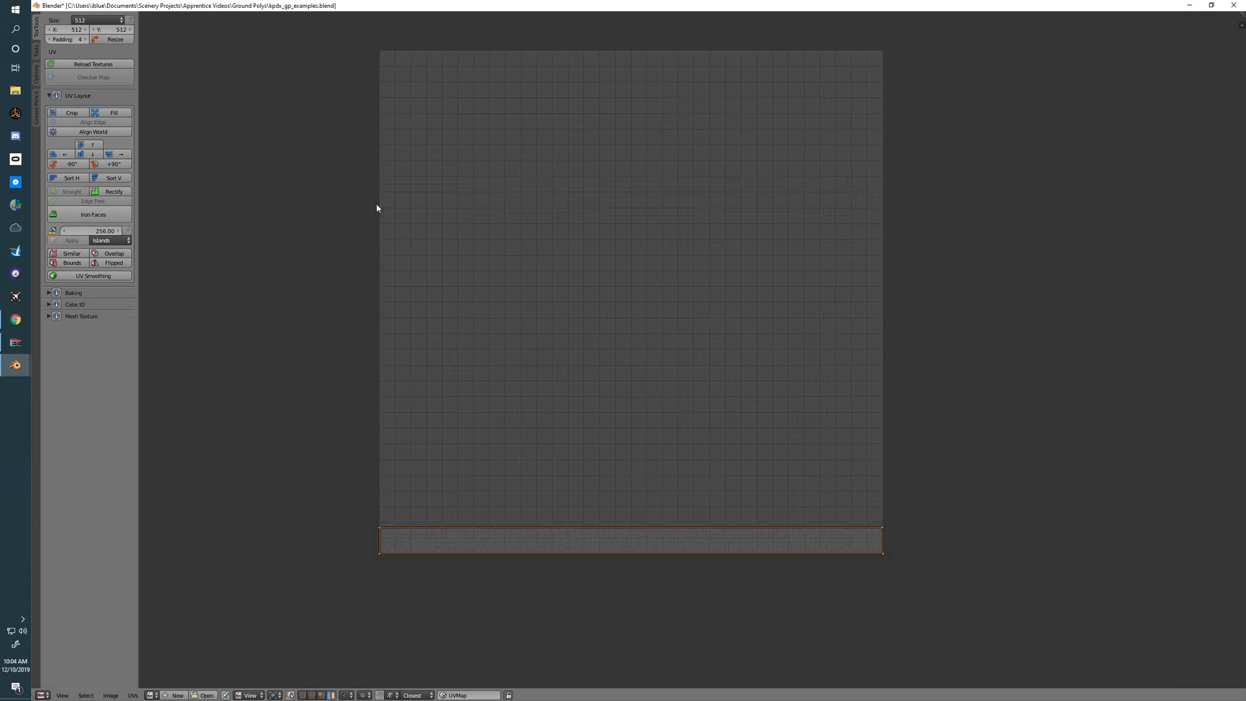
{"action": "middle_click_drag", "start_coordinate": [628, 378], "coordinate": [629, 354]}
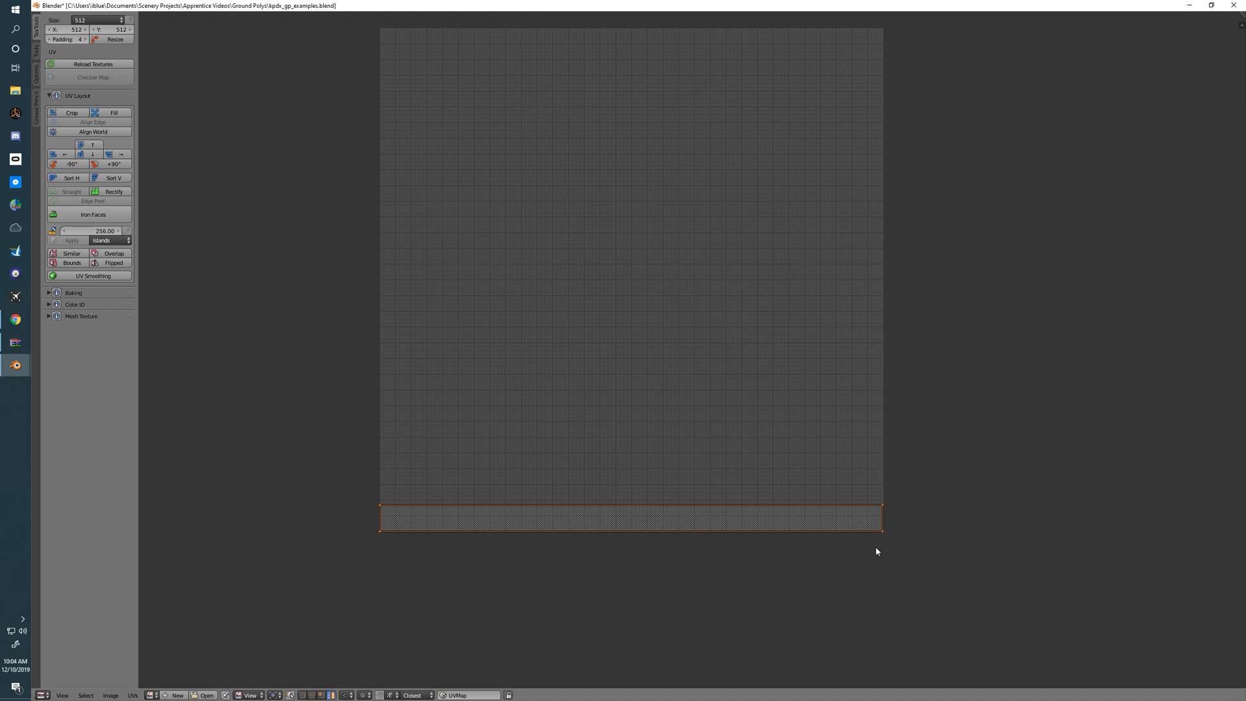
{"action": "scroll", "coordinate": [461, 467], "scroll_direction": "down", "scroll_amount": 3}
{"action": "middle_click_drag", "start_coordinate": [808, 433], "coordinate": [797, 458]}
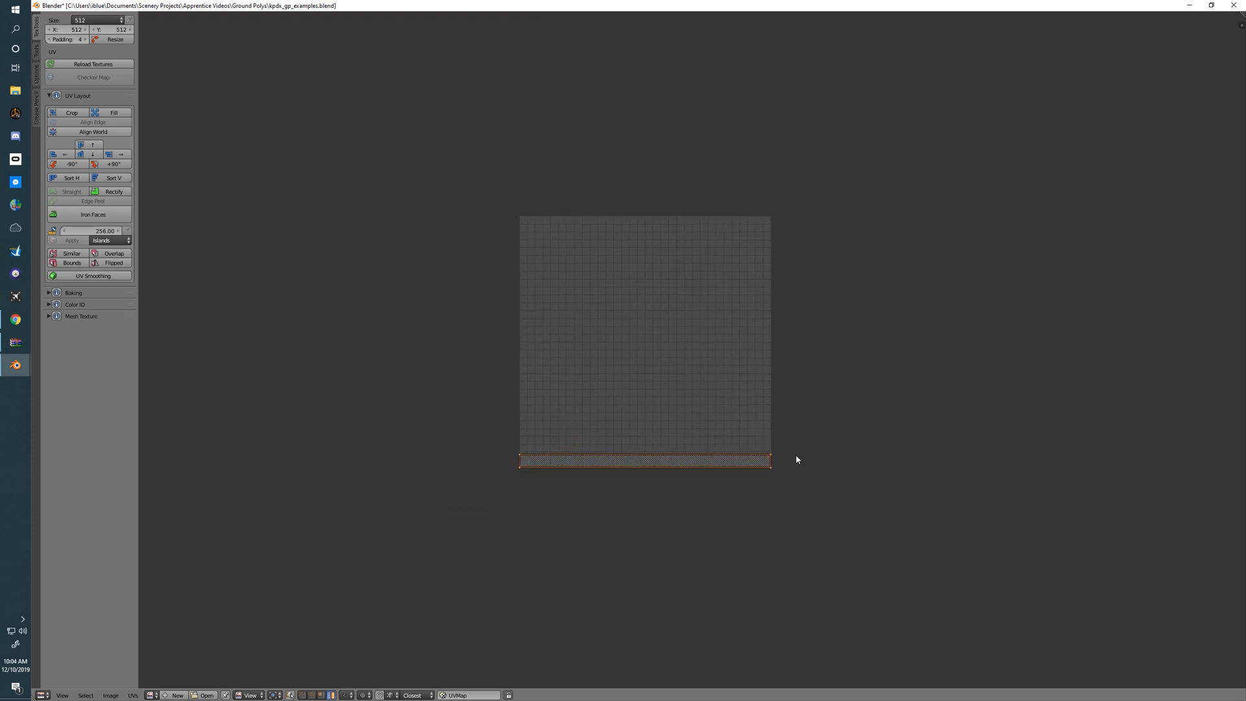
{"action": "scroll", "coordinate": [763, 461], "scroll_direction": "up", "scroll_amount": 2}
{"action": "middle_click_drag", "start_coordinate": [679, 465], "coordinate": [696, 443]}
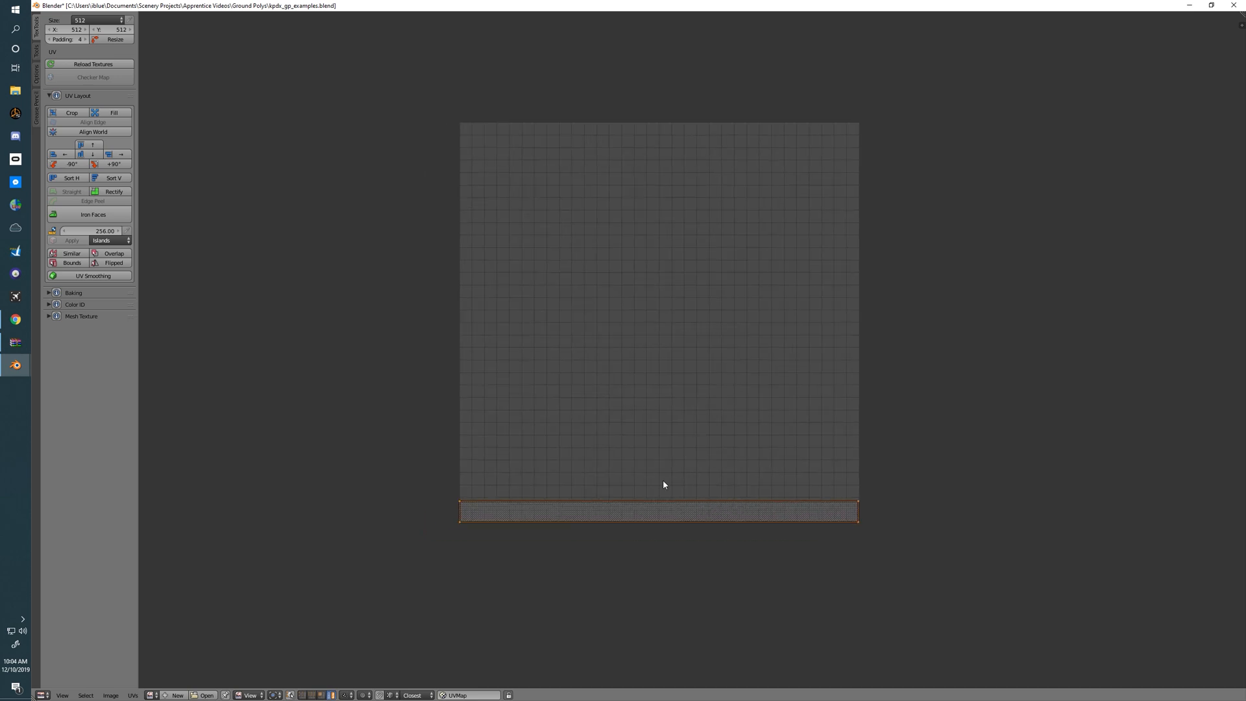
- Create a new material named gp_markings for the curved taxiway line
{"action": "left_click", "coordinate": [151, 695]}
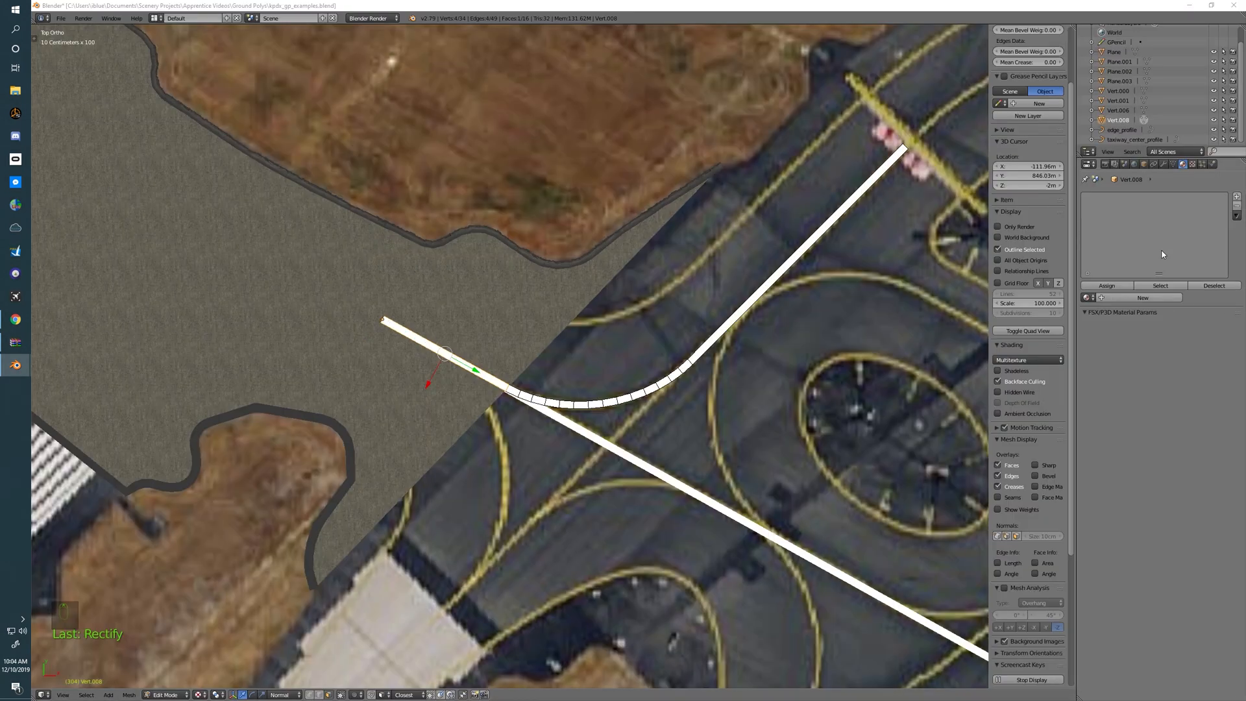
{"action": "left_click", "coordinate": [1142, 297]}
{"action": "type", "text": "gp_markings"}
{"action": "key", "text": "Return"}
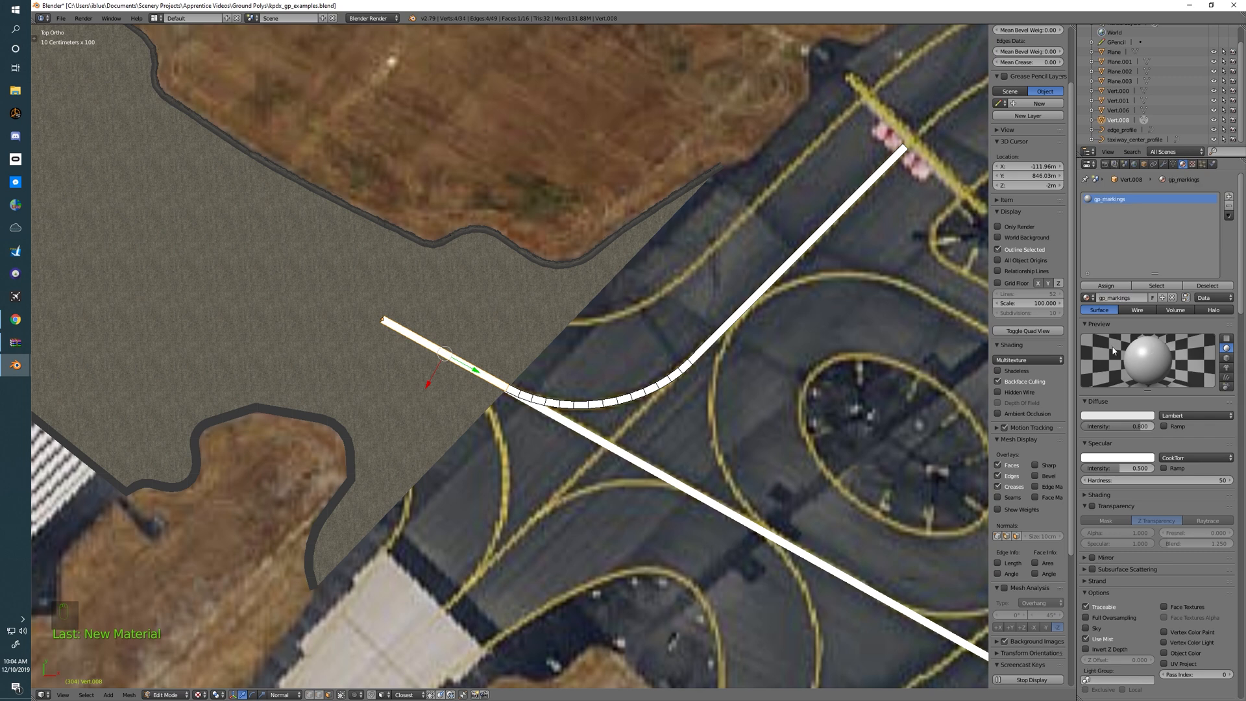
- Set the gp_markings material's diffuse intensity to 1 and specular intensity to 0, and give it kpdx_gp_markings.psd as an image texture
{"action": "left_click_drag", "start_coordinate": [1148, 426], "coordinate": [1168, 426]}
{"action": "left_click_drag", "start_coordinate": [1136, 468], "coordinate": [1082, 468]}
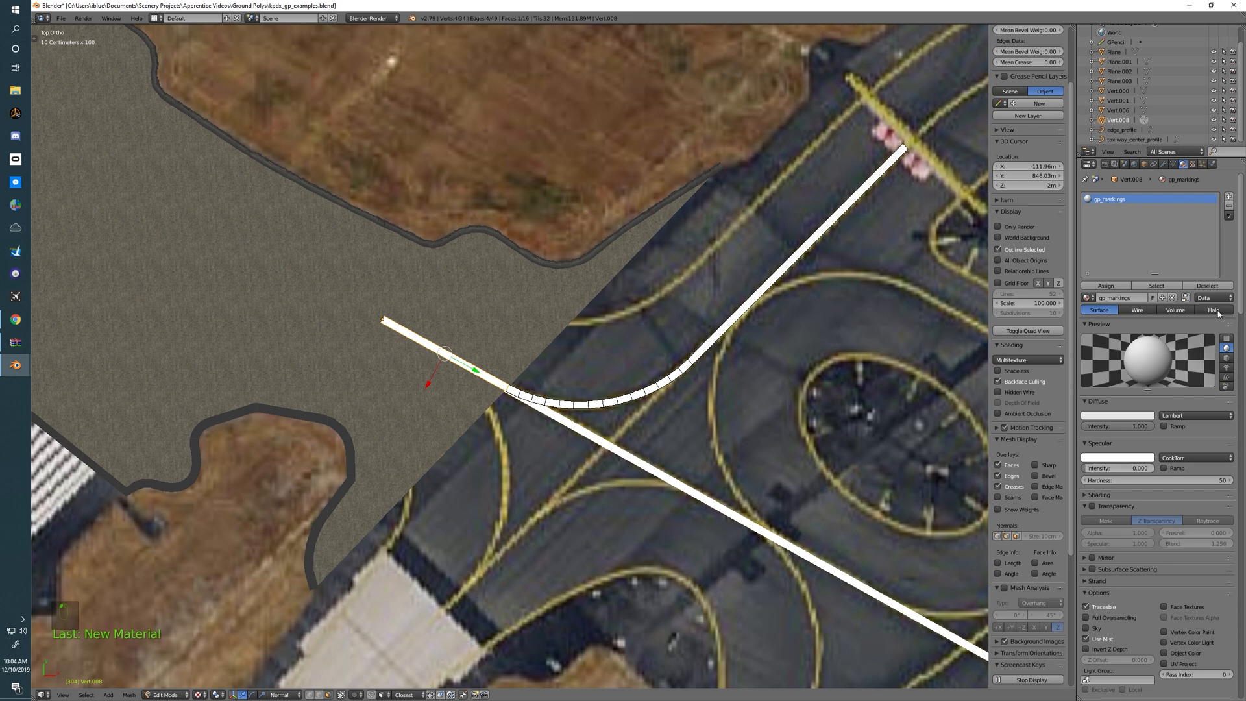
{"action": "left_click", "coordinate": [1193, 163]}
{"action": "left_click", "coordinate": [1143, 270]}
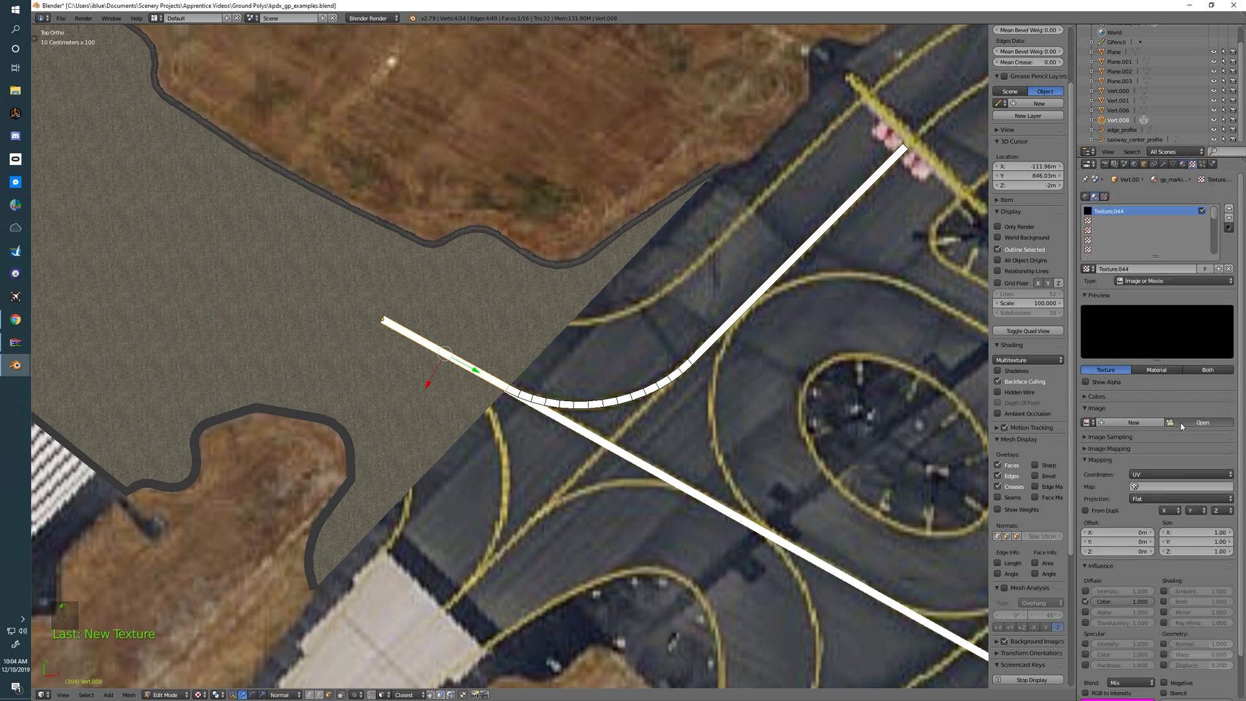
{"action": "left_click", "coordinate": [1204, 424]}
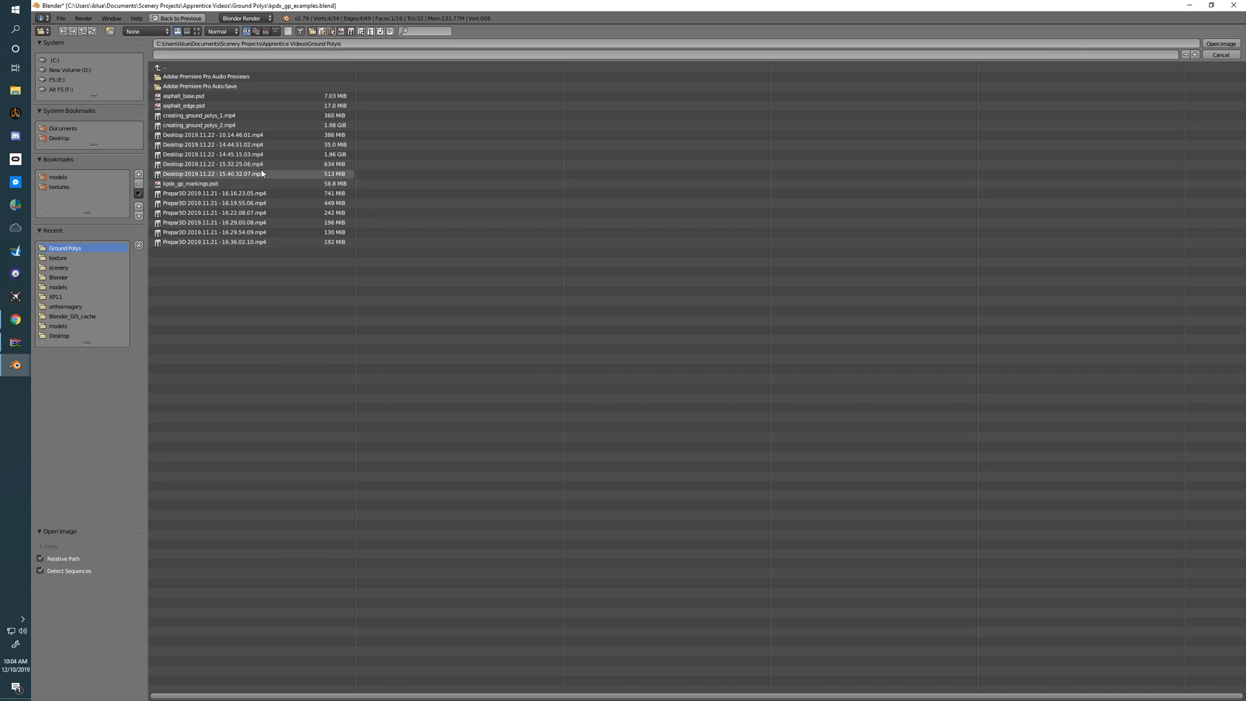
{"action": "double_click", "coordinate": [214, 185]}
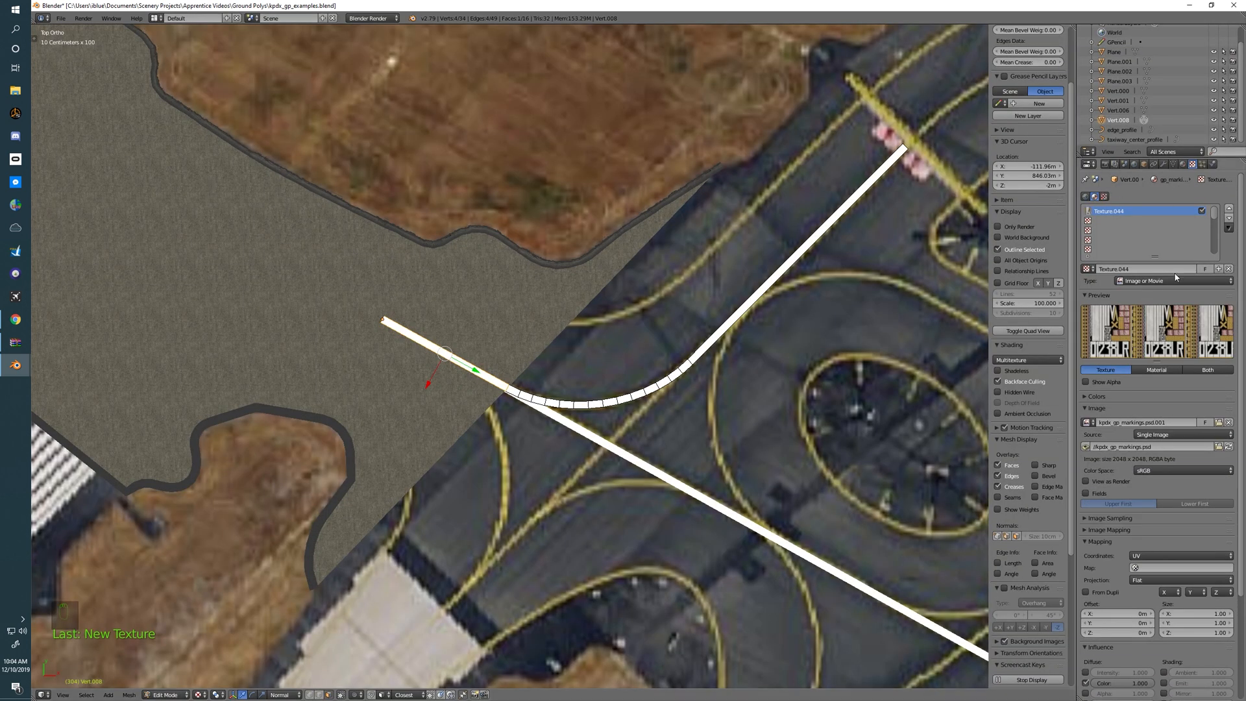
{"action": "left_click", "coordinate": [1182, 164]}
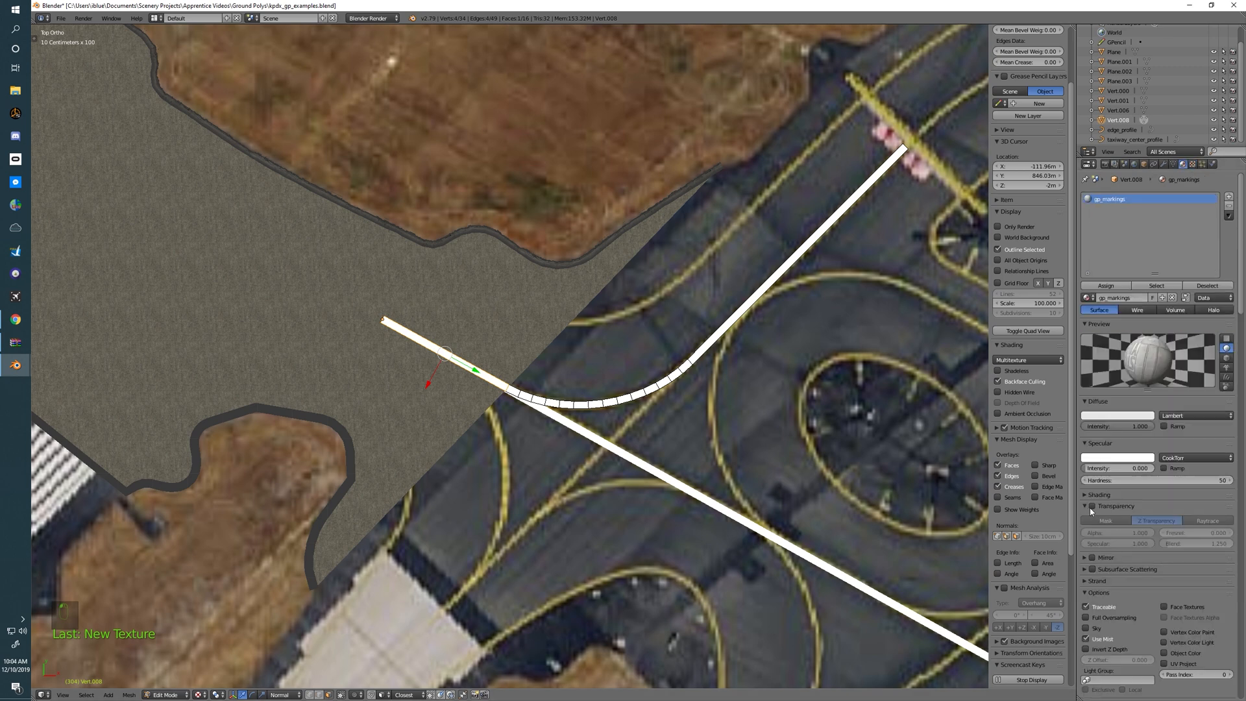
{"action": "left_click", "coordinate": [1192, 164]}
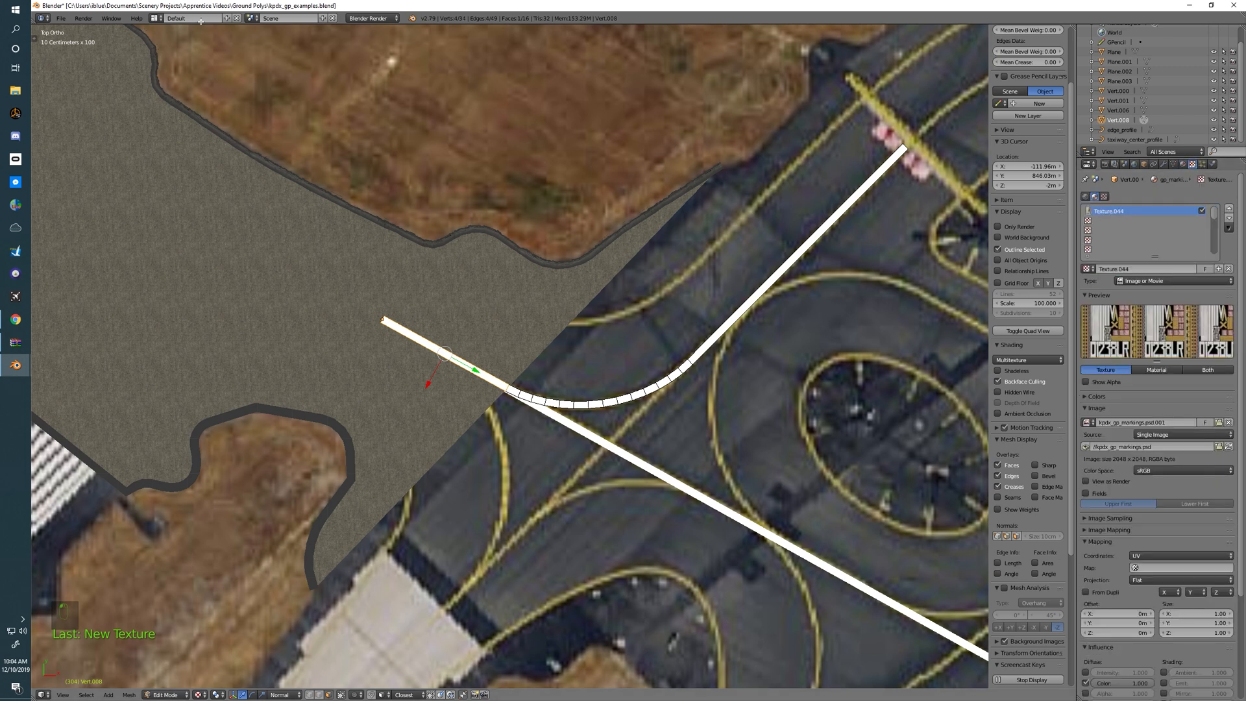
- Show the kpdx_gp_markings.psd.001 image behind the line's end face island in the UV editor
{"action": "left_click_drag", "start_coordinate": [0, 153], "coordinate": [616, 1]}
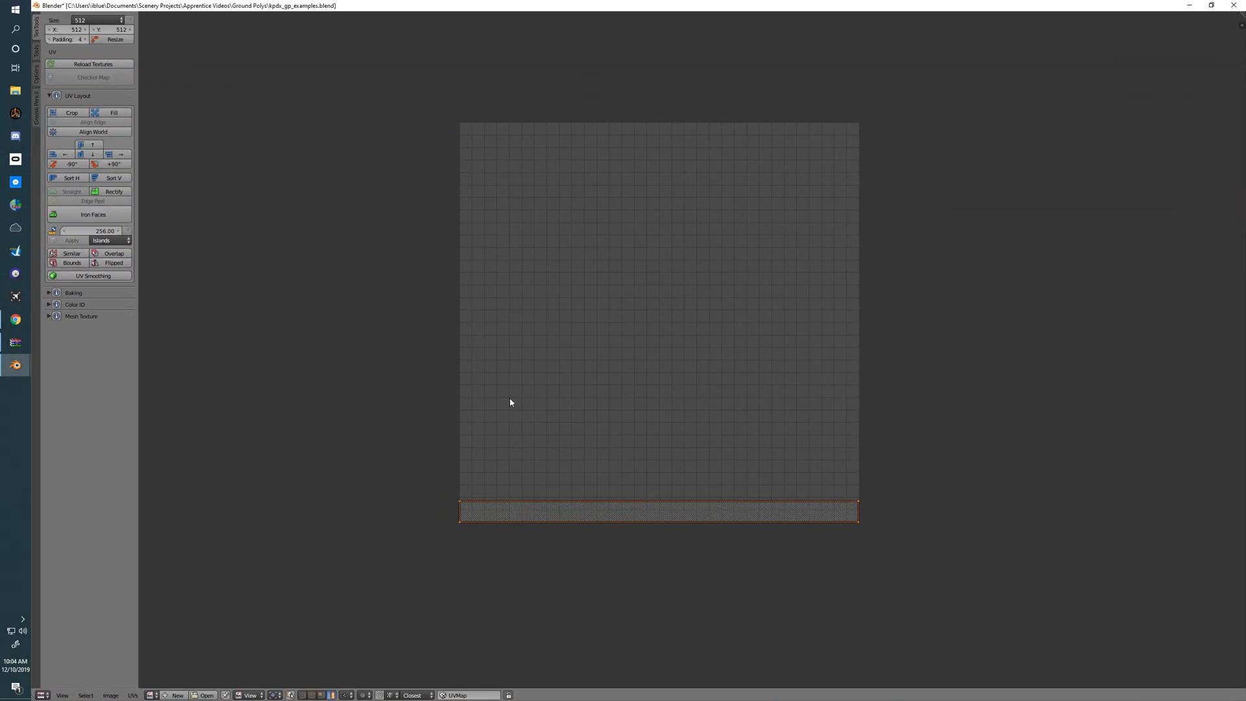
{"action": "middle_click_drag", "start_coordinate": [638, 440], "coordinate": [613, 326]}
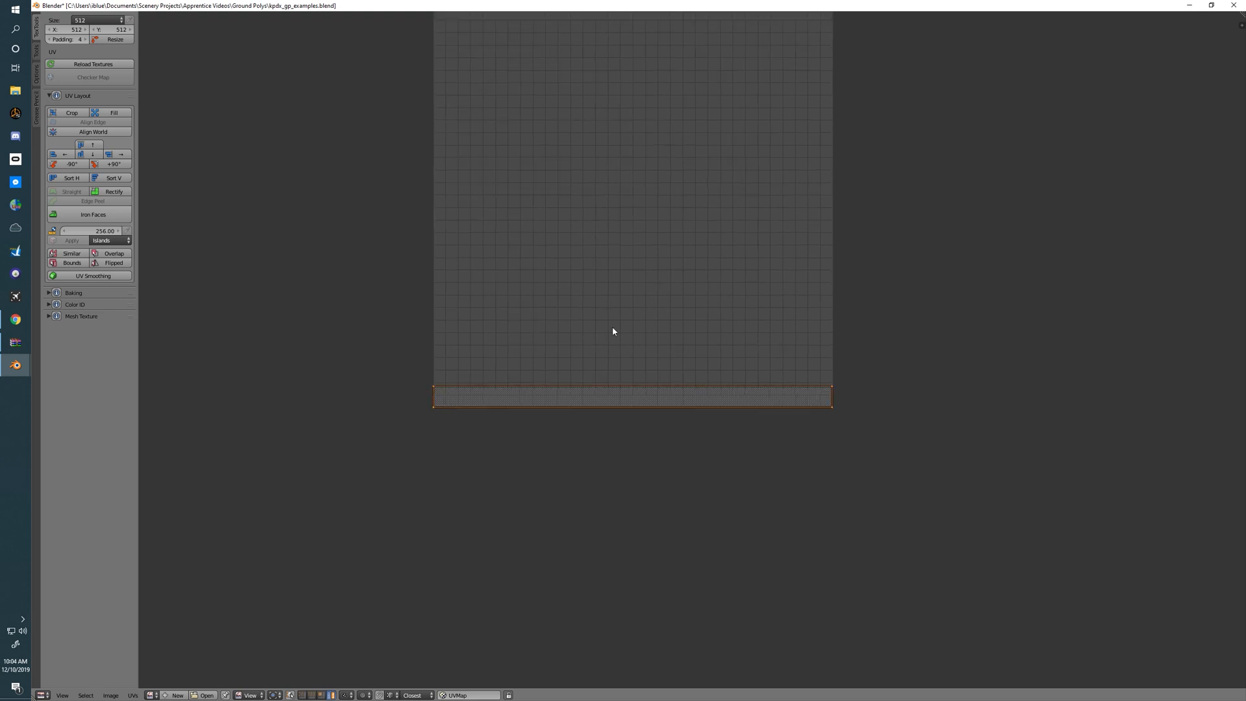
{"action": "left_click", "coordinate": [151, 695]}
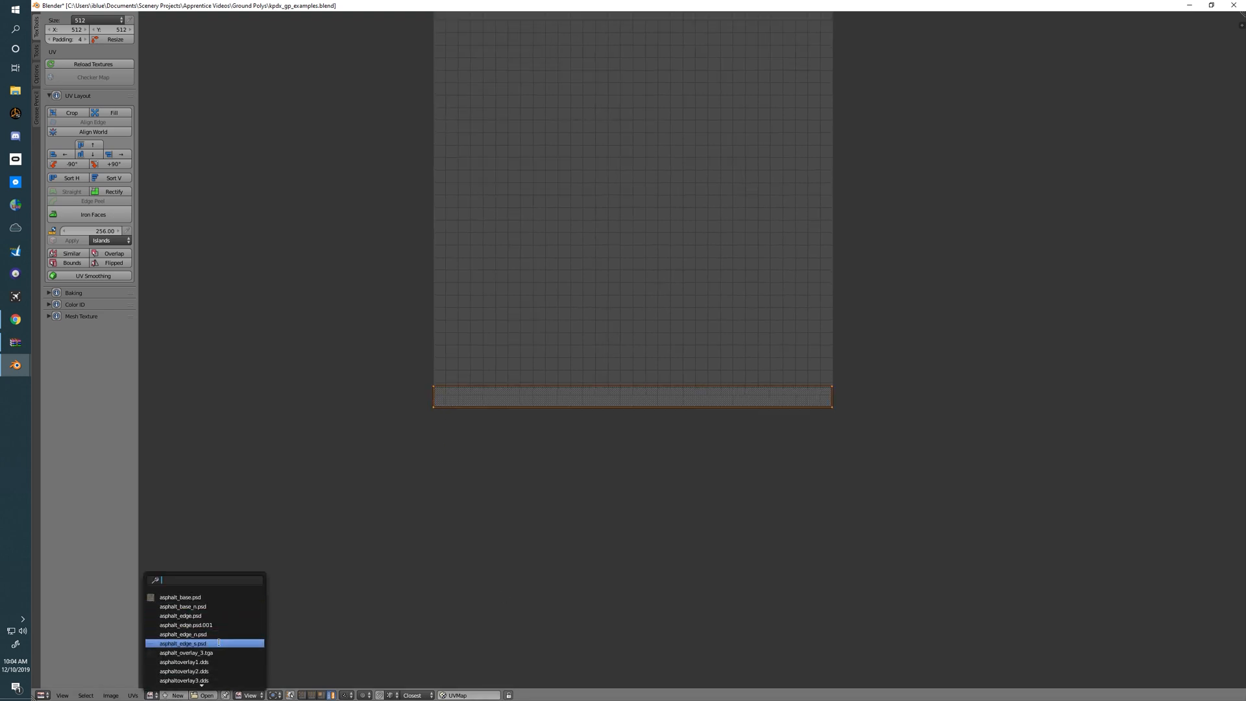
{"action": "scroll", "coordinate": [219, 641], "scroll_direction": "down", "scroll_amount": 10}
{"action": "scroll", "coordinate": [206, 648], "scroll_direction": "down", "scroll_amount": 10}
{"action": "left_click", "coordinate": [206, 607]}
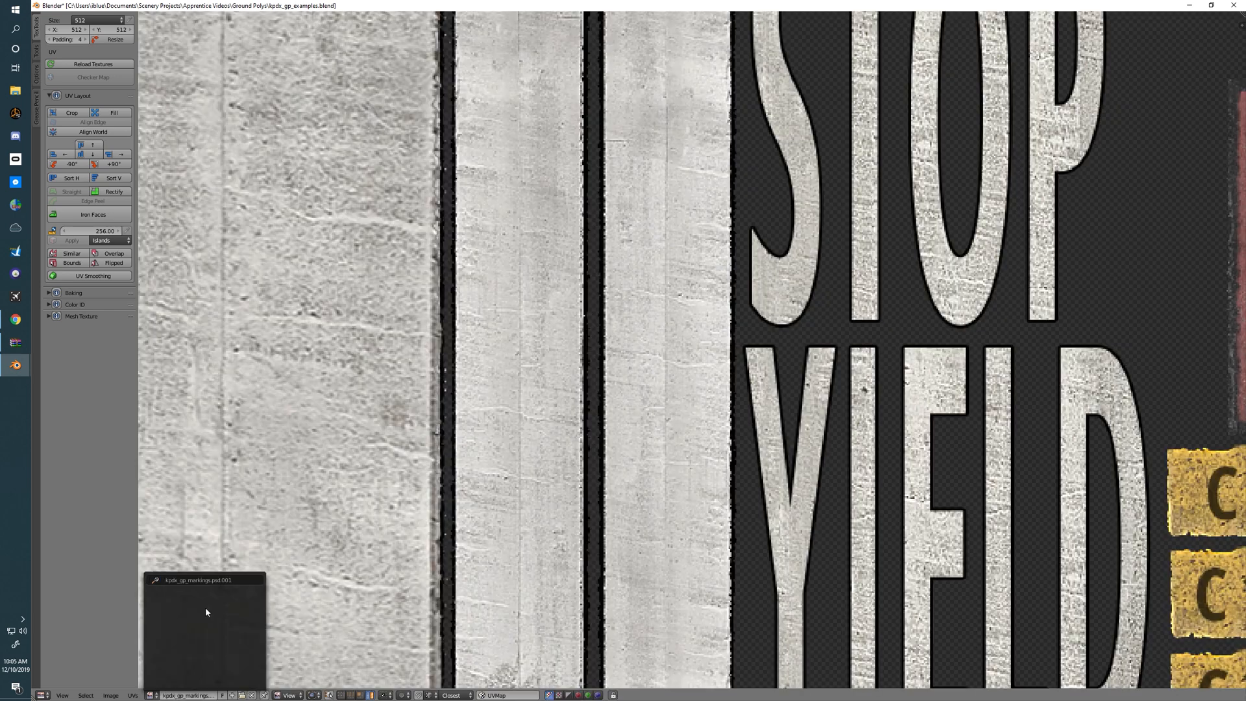
- Rotate the UV island 90 degrees and move it over to the solid yellow and white stripes at the edge of the markings texture
{"action": "scroll", "coordinate": [391, 524], "scroll_direction": "down", "scroll_amount": 5}
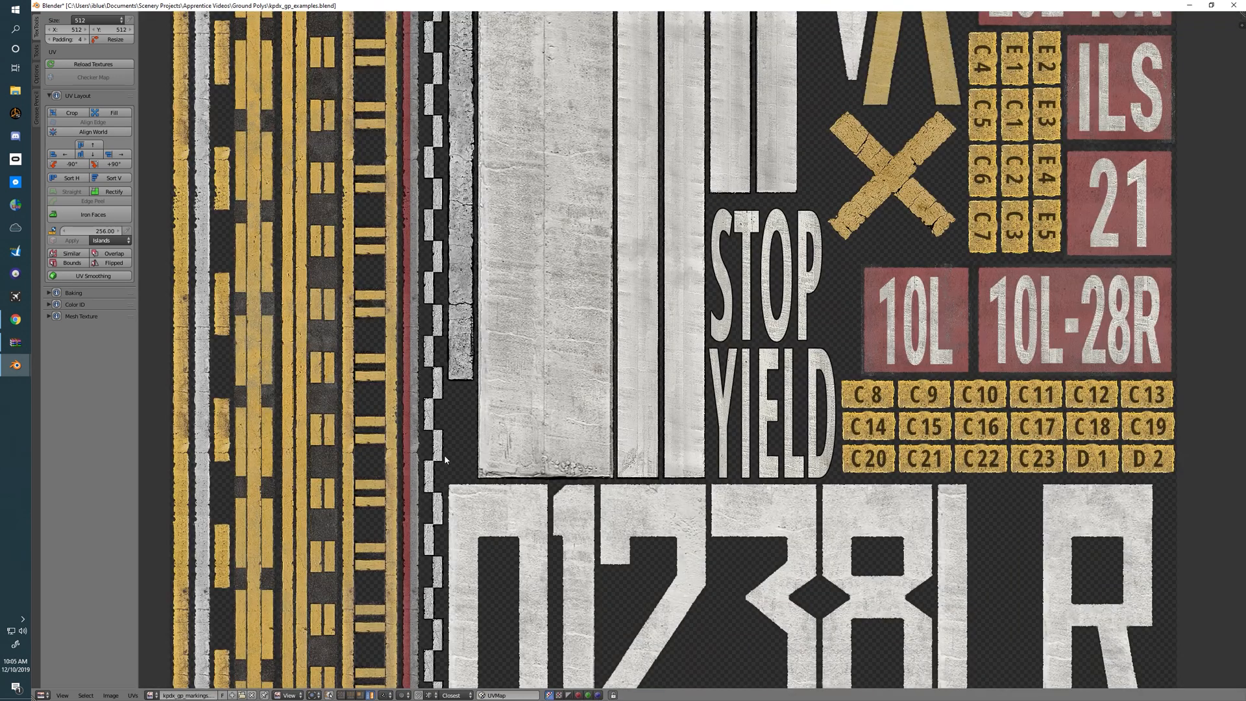
{"action": "scroll", "coordinate": [487, 399], "scroll_direction": "down", "scroll_amount": 5}
{"action": "scroll", "coordinate": [558, 430], "scroll_direction": "up", "scroll_amount": 3}
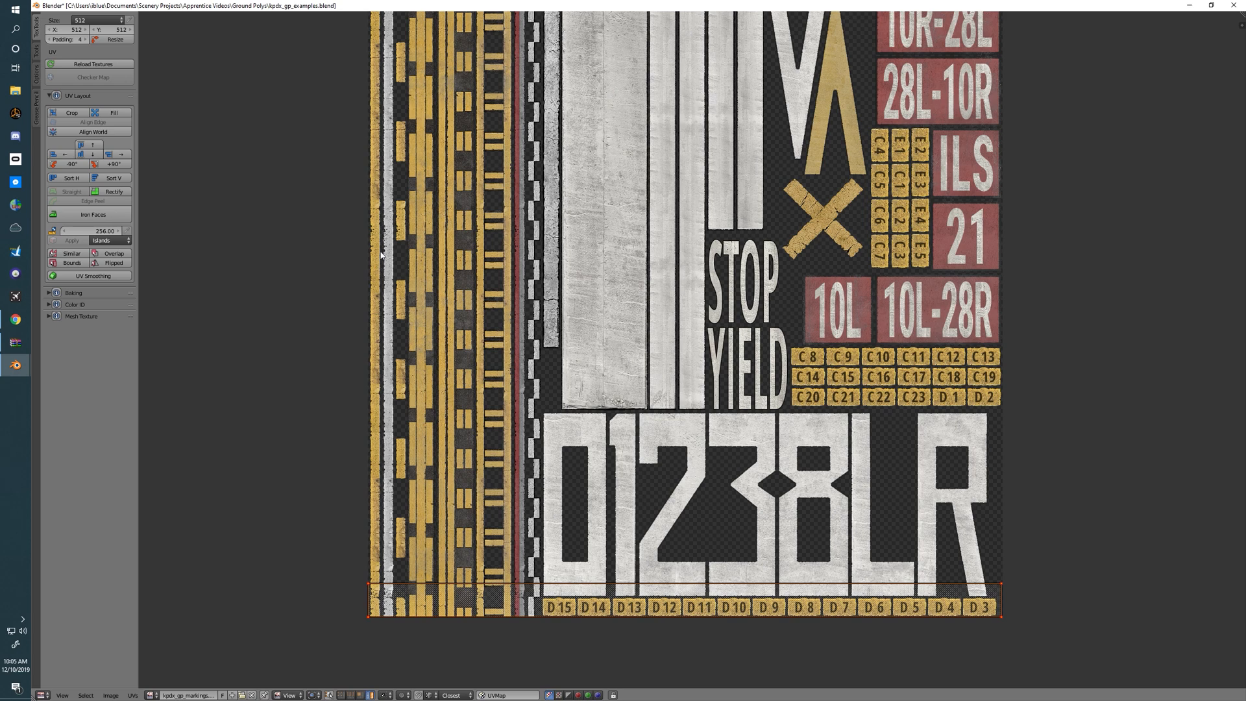
{"action": "middle_click_drag", "start_coordinate": [636, 609], "coordinate": [657, 603]}
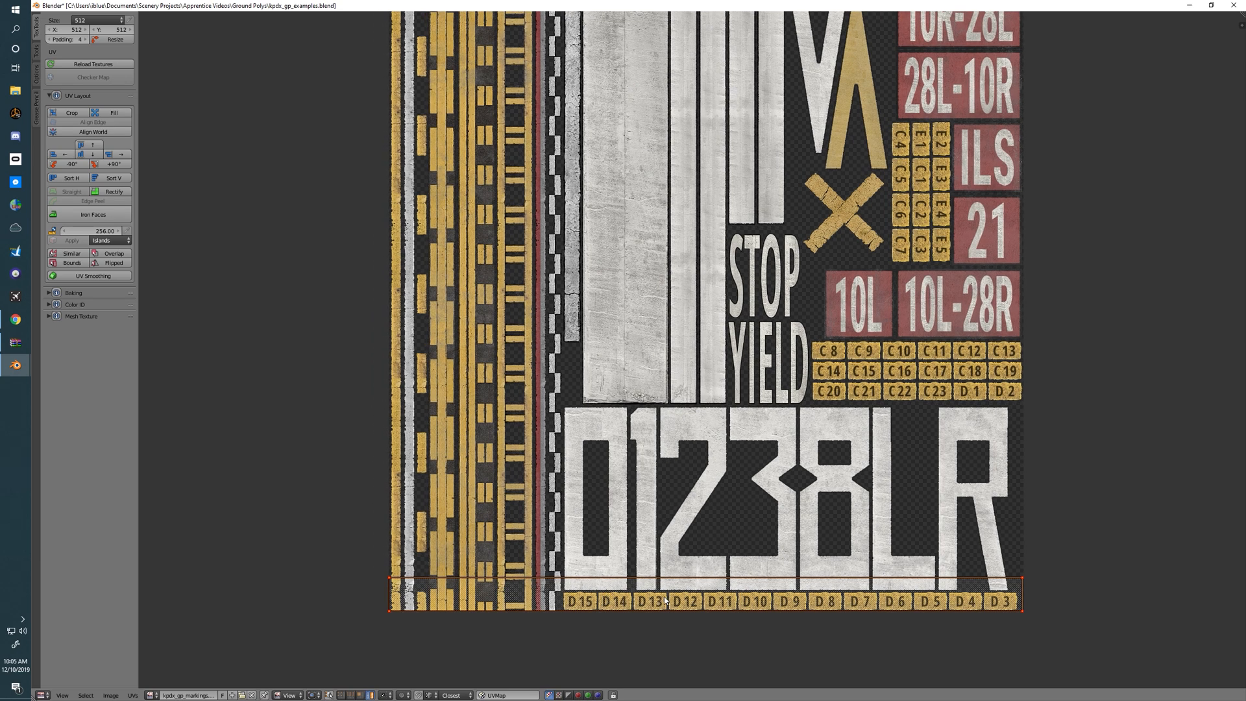
{"action": "type", "text": "r90"}
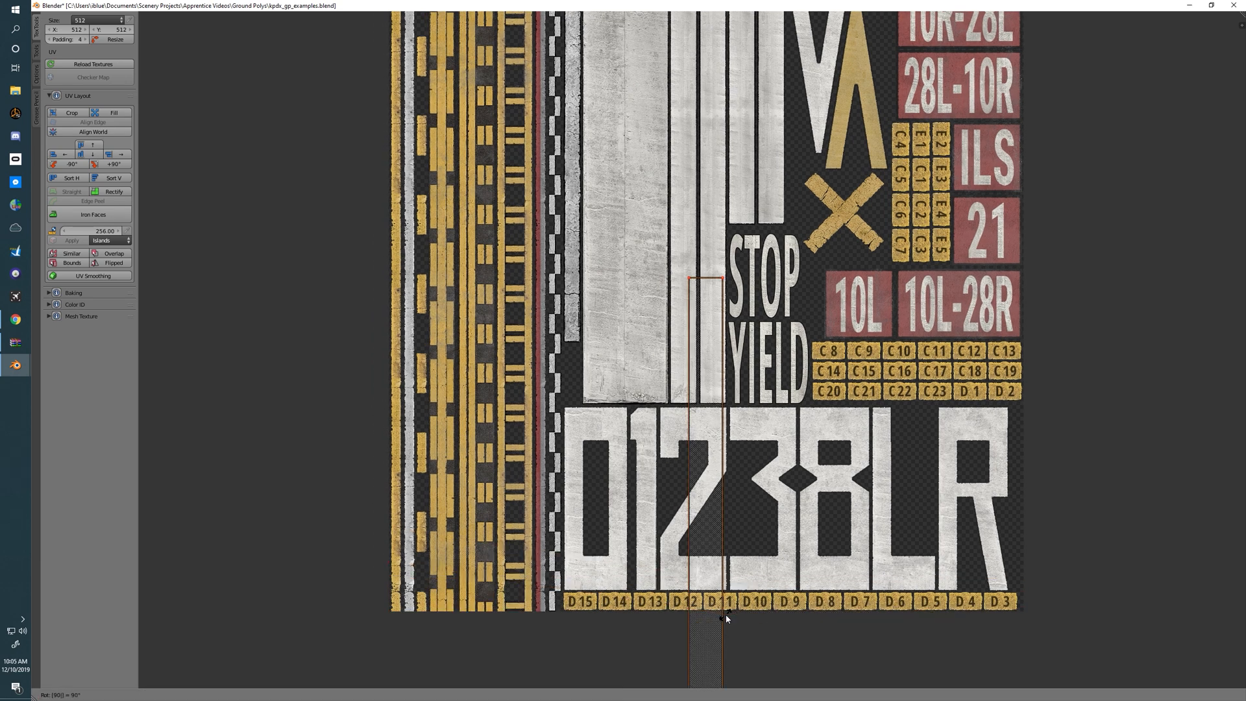
{"action": "key", "text": "Return"}
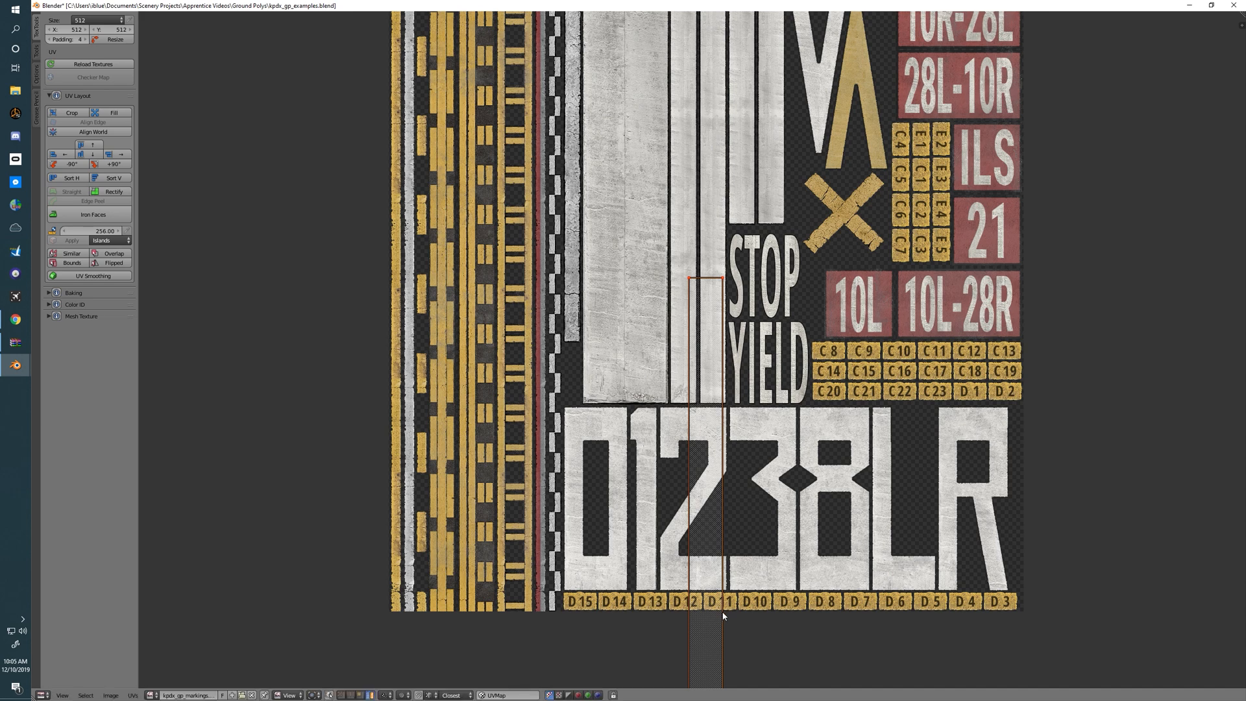
{"action": "key", "text": "g"}
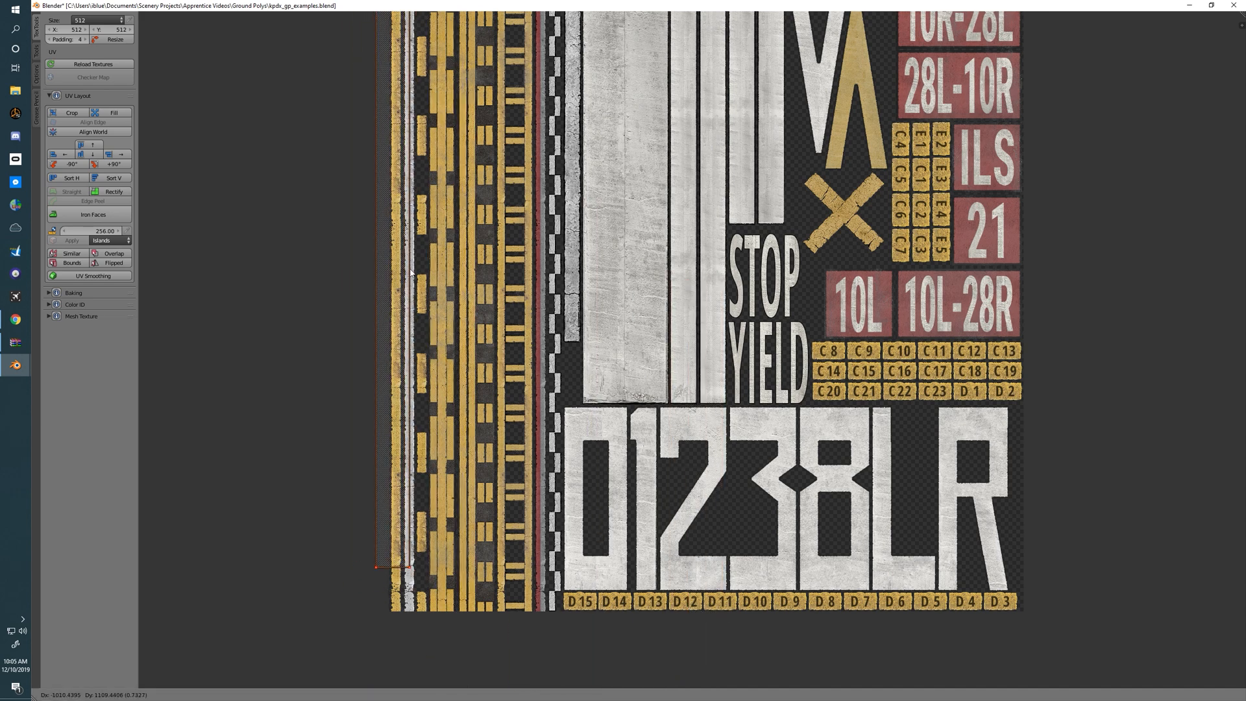
{"action": "left_click", "coordinate": [410, 270]}
- Scale the UV island down and move it onto the outermost solid yellow stripe
{"action": "middle_click_drag", "start_coordinate": [478, 170], "coordinate": [654, 354]}
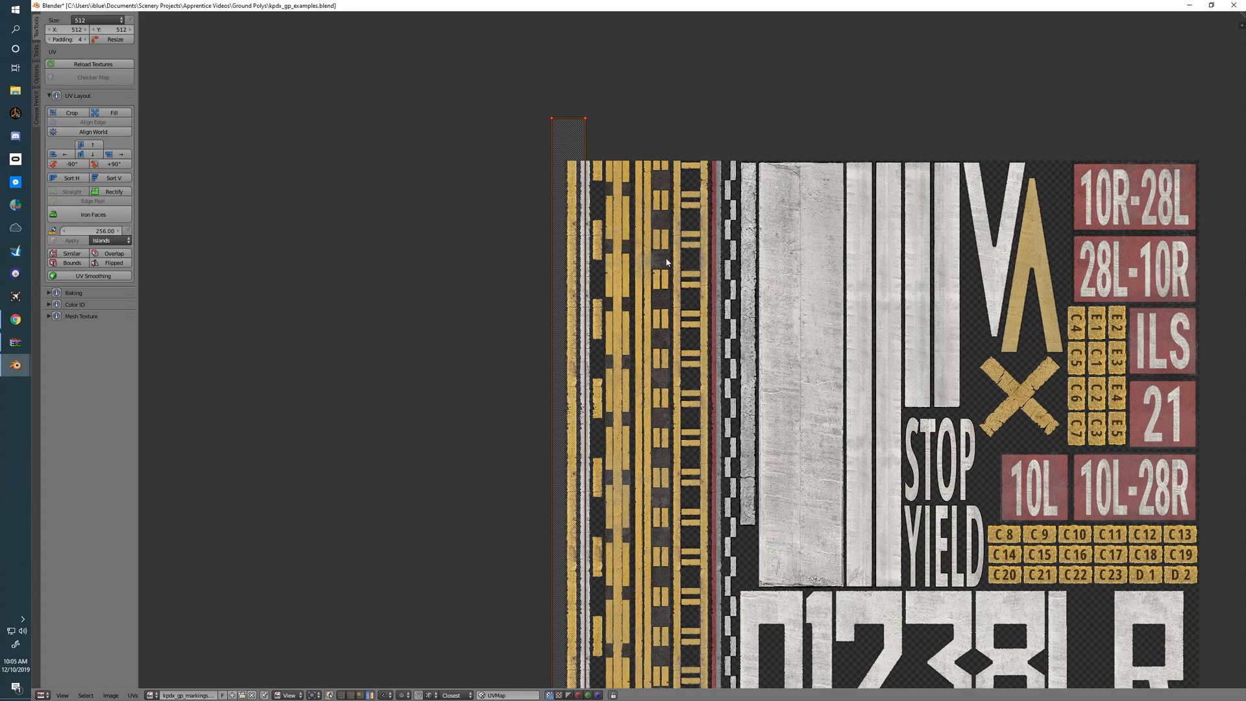
{"action": "key", "text": "s"}
{"action": "left_click", "coordinate": [599, 349]}
{"action": "scroll", "coordinate": [688, 344], "scroll_direction": "up", "scroll_amount": 3}
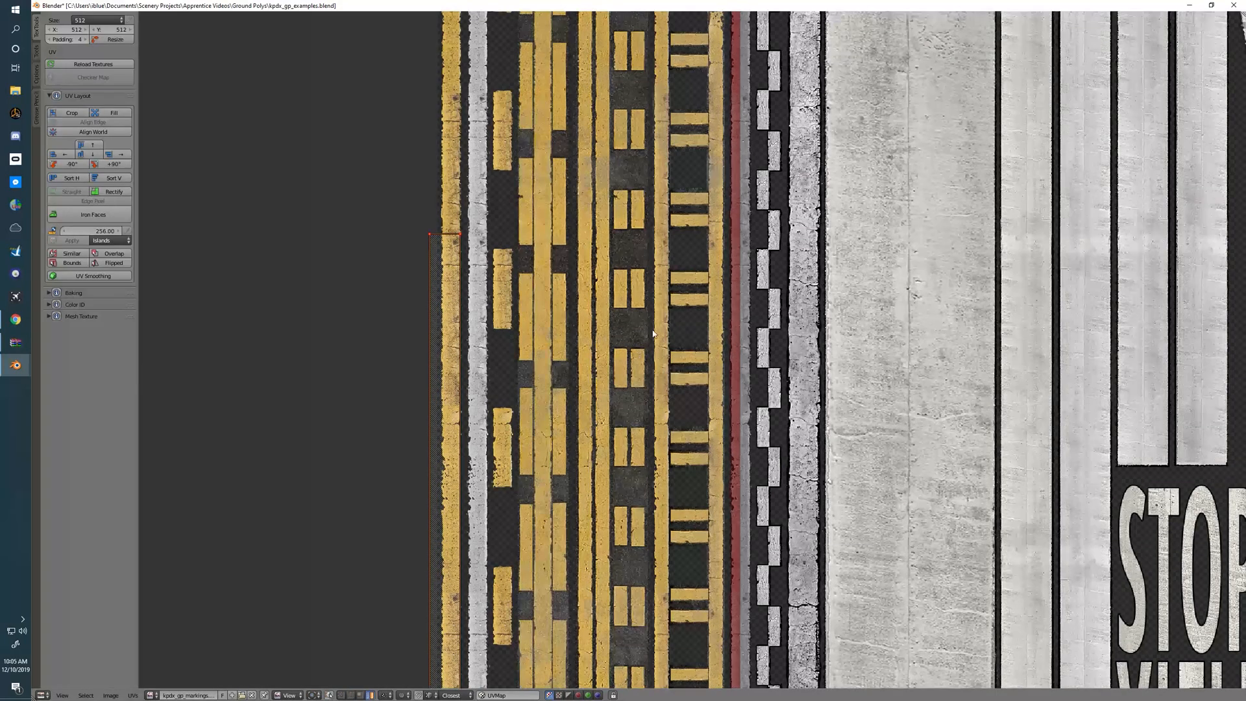
{"action": "scroll", "coordinate": [688, 344], "scroll_direction": "up", "scroll_amount": 2}
{"action": "middle_click_drag", "start_coordinate": [472, 354], "coordinate": [673, 354]}
{"action": "key", "text": "g"}
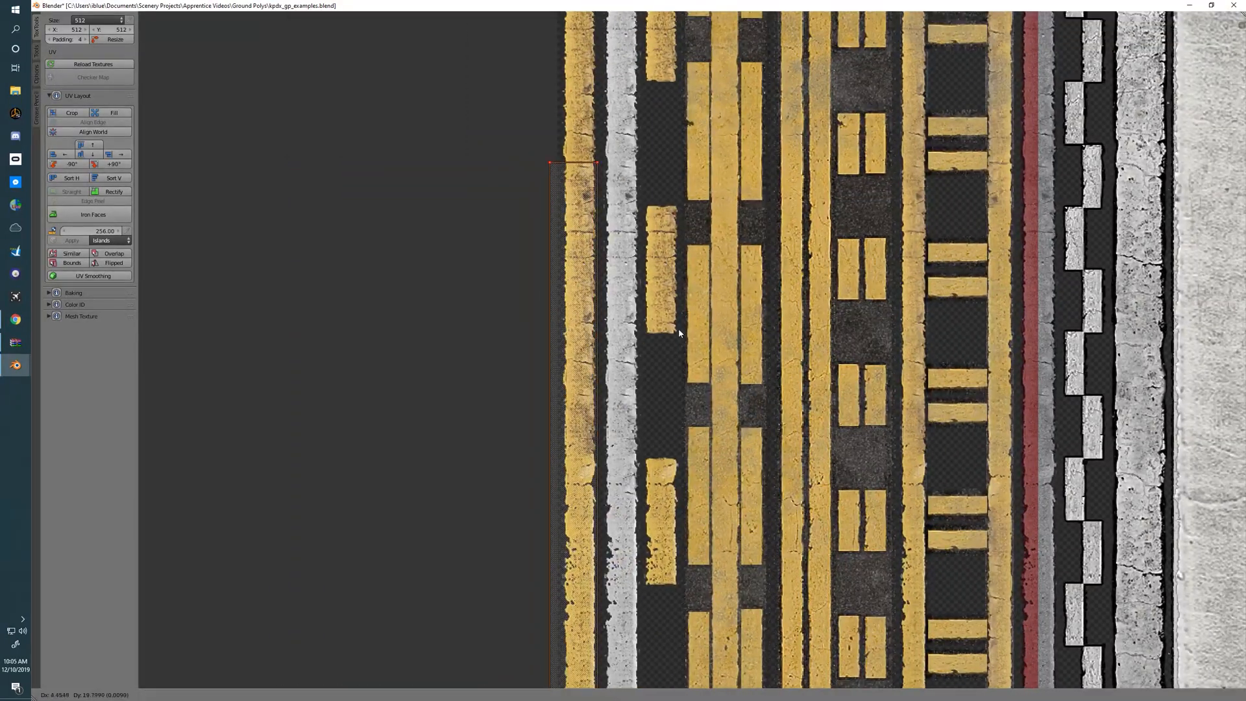
{"action": "left_click", "coordinate": [683, 326]}
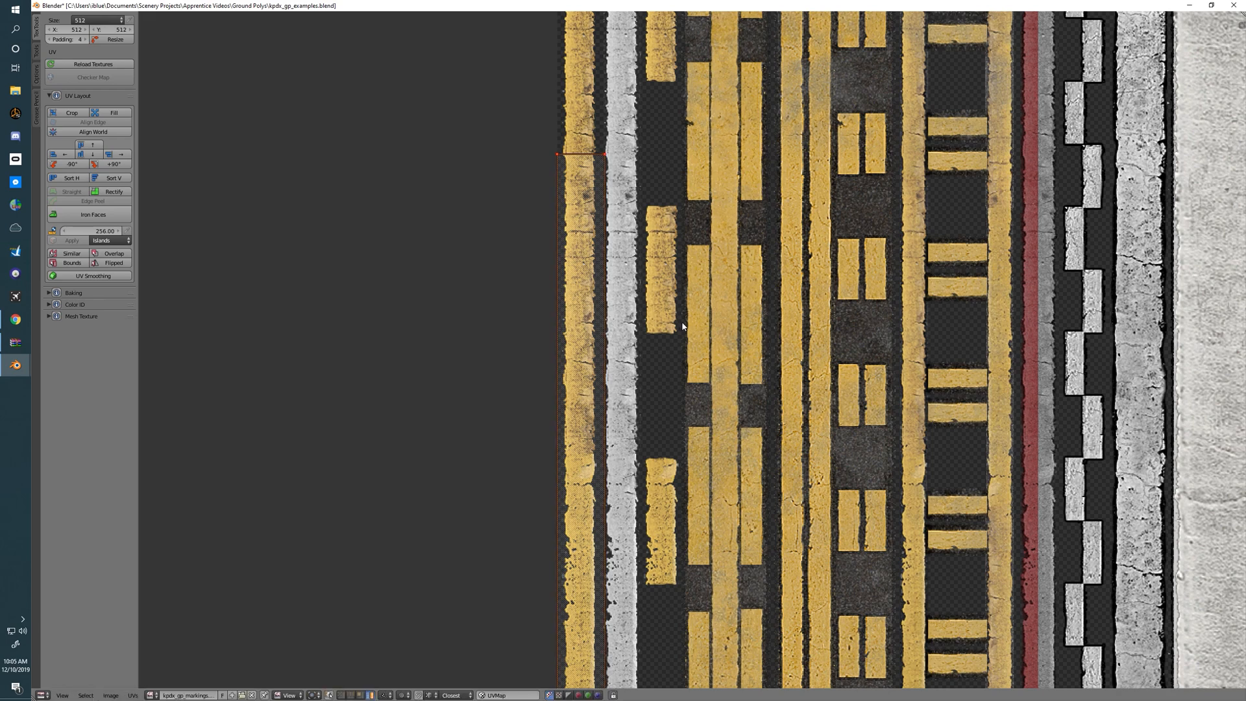
- Shrink and centre the UV island to fit the yellow stripe with its dark edges, and save the file
{"action": "key", "text": "s"}
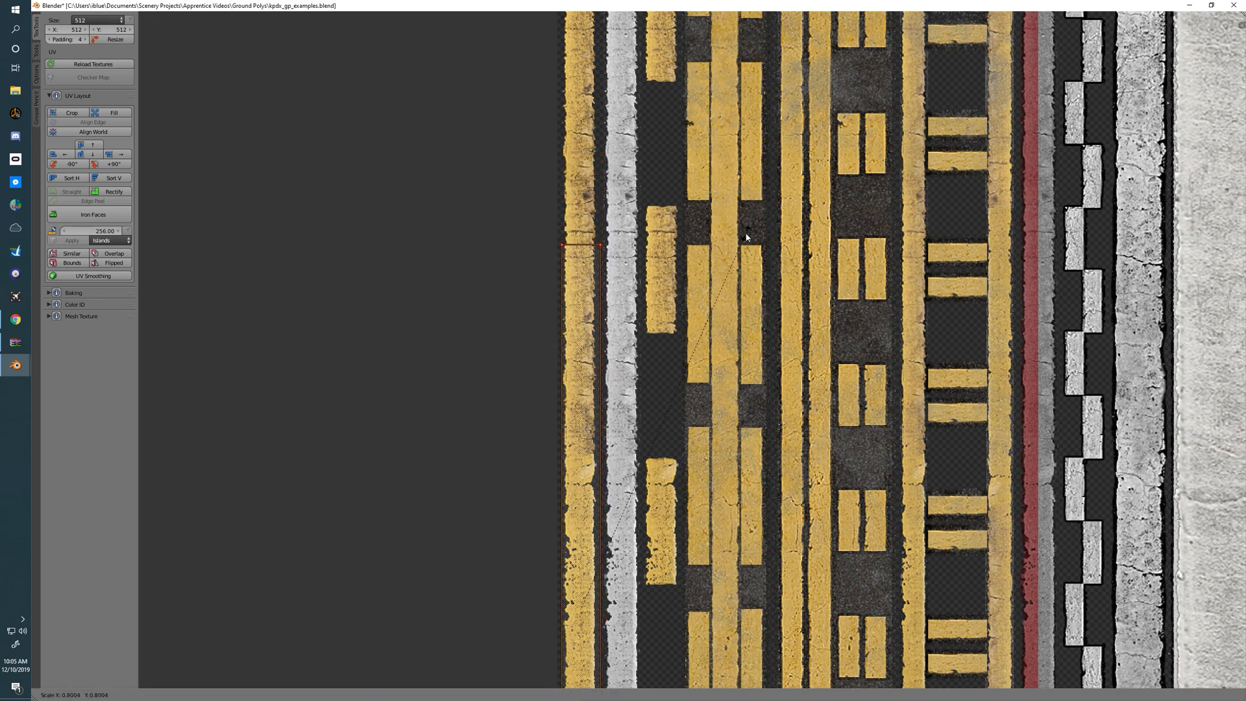
{"action": "left_click", "coordinate": [656, 271]}
{"action": "scroll", "coordinate": [658, 273], "scroll_direction": "up", "scroll_amount": 2}
{"action": "key", "text": "g"}
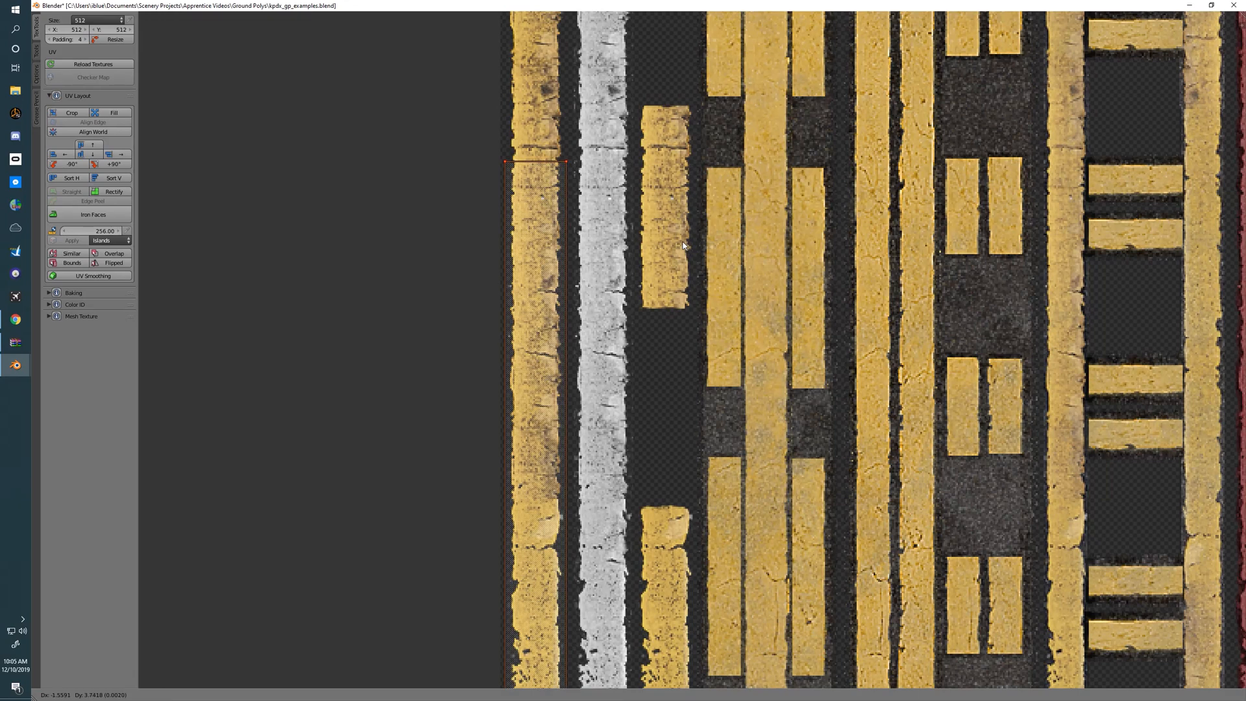
{"action": "left_click", "coordinate": [681, 245]}
{"action": "scroll", "coordinate": [680, 244], "scroll_direction": "down", "scroll_amount": 7}
{"action": "key", "text": "ctrl+s"}
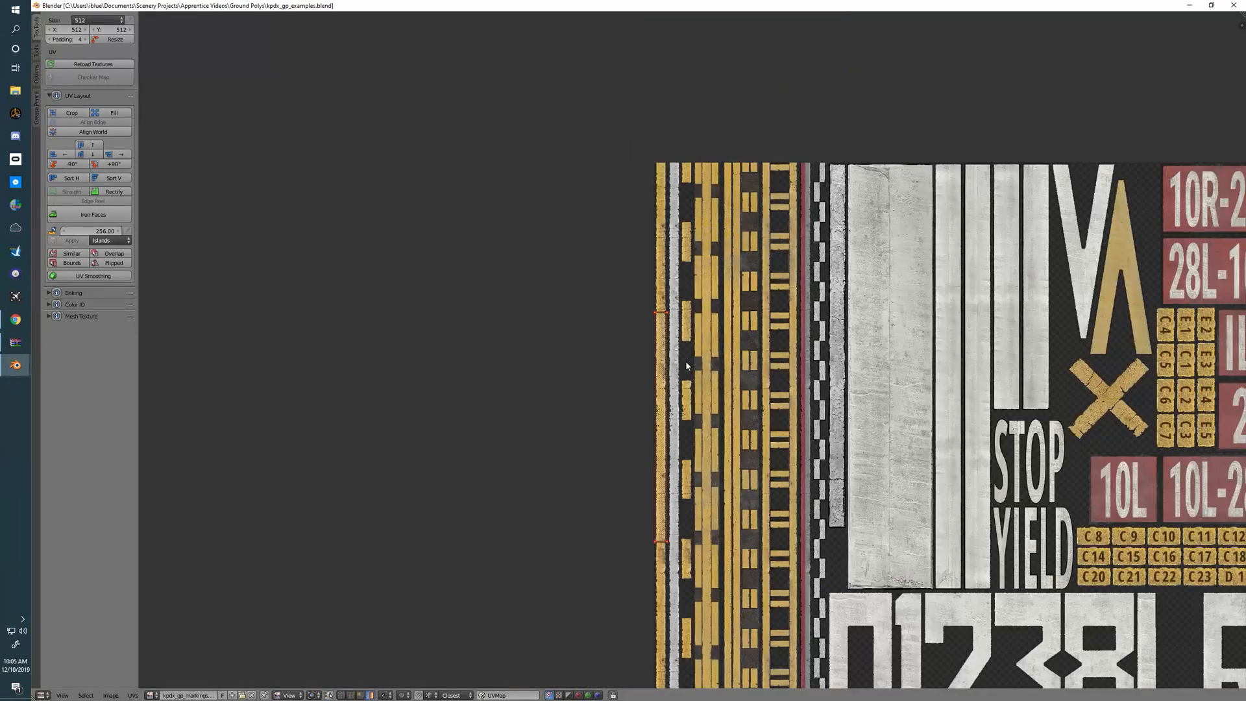
- Deselect the end face and check its yellow line texture over the pavement in the 3D view
{"action": "middle_click_drag", "start_coordinate": [660, 181], "coordinate": [618, 111]}
{"action": "middle_click_drag", "start_coordinate": [649, 369], "coordinate": [624, 351]}
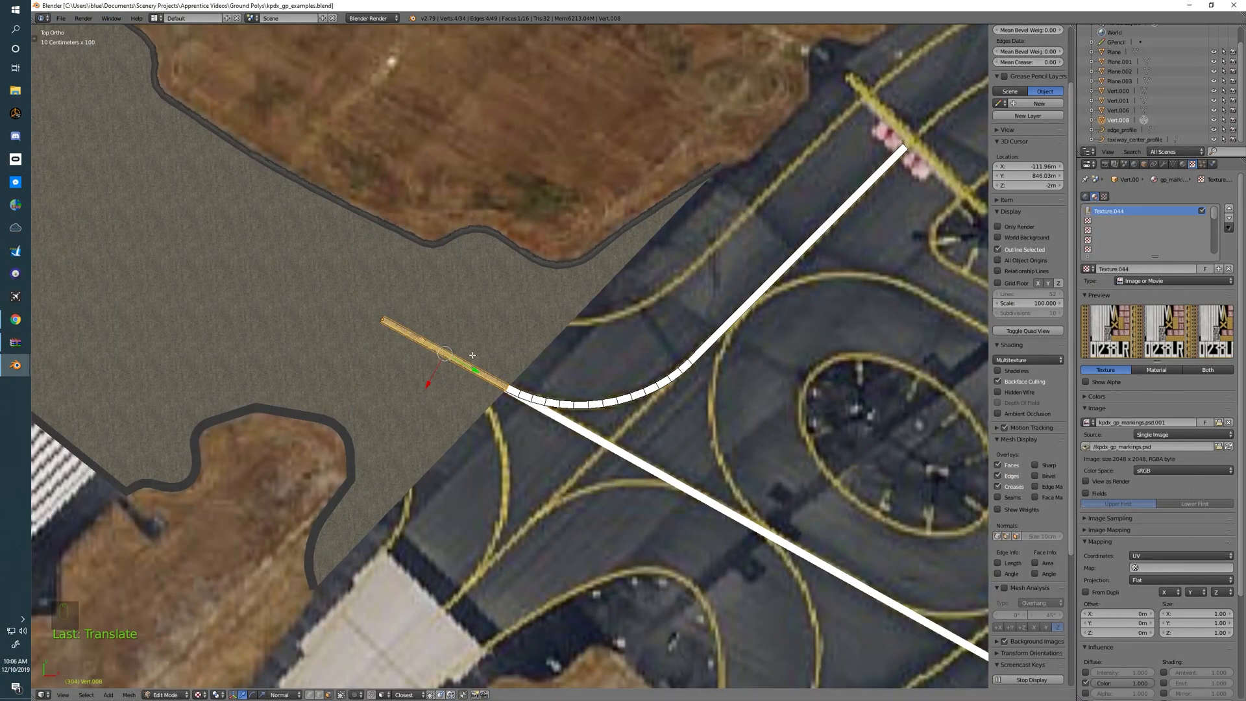
{"action": "scroll", "coordinate": [473, 355], "scroll_direction": "up", "scroll_amount": 6}
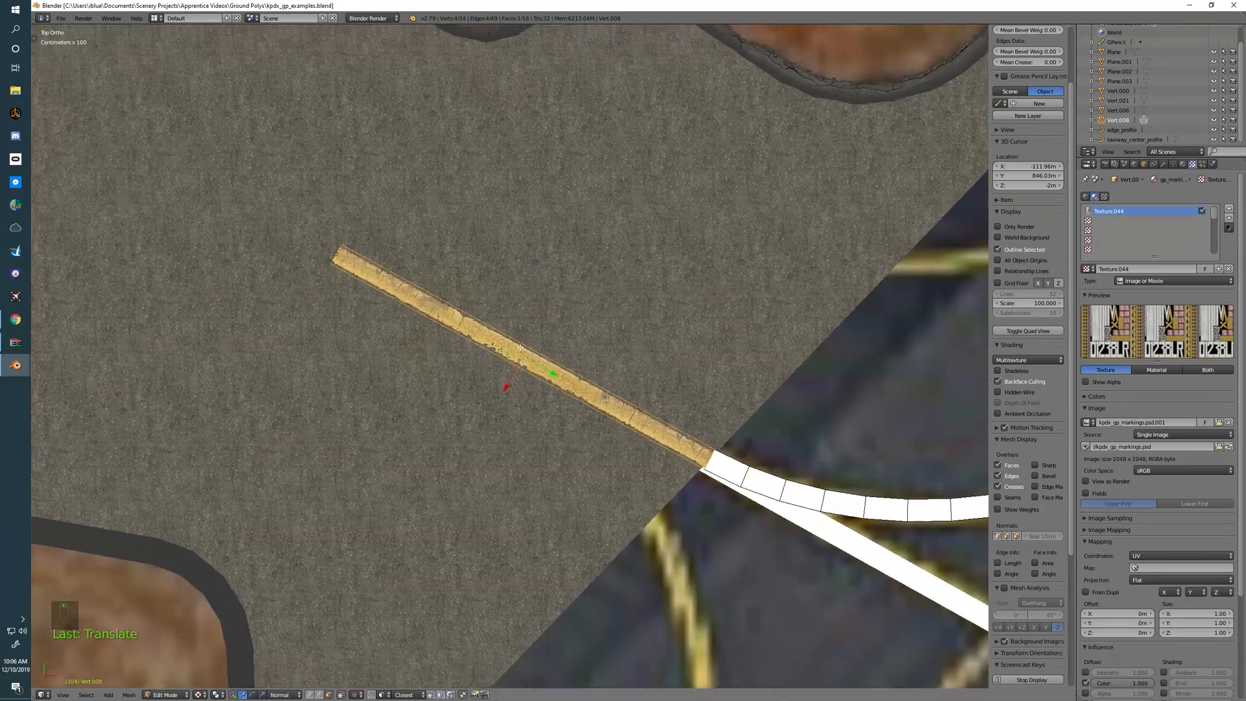
{"action": "scroll", "coordinate": [520, 351], "scroll_direction": "up", "scroll_amount": 2}
{"action": "key", "text": "a"}
{"action": "scroll", "coordinate": [519, 359], "scroll_direction": "down", "scroll_amount": 6}
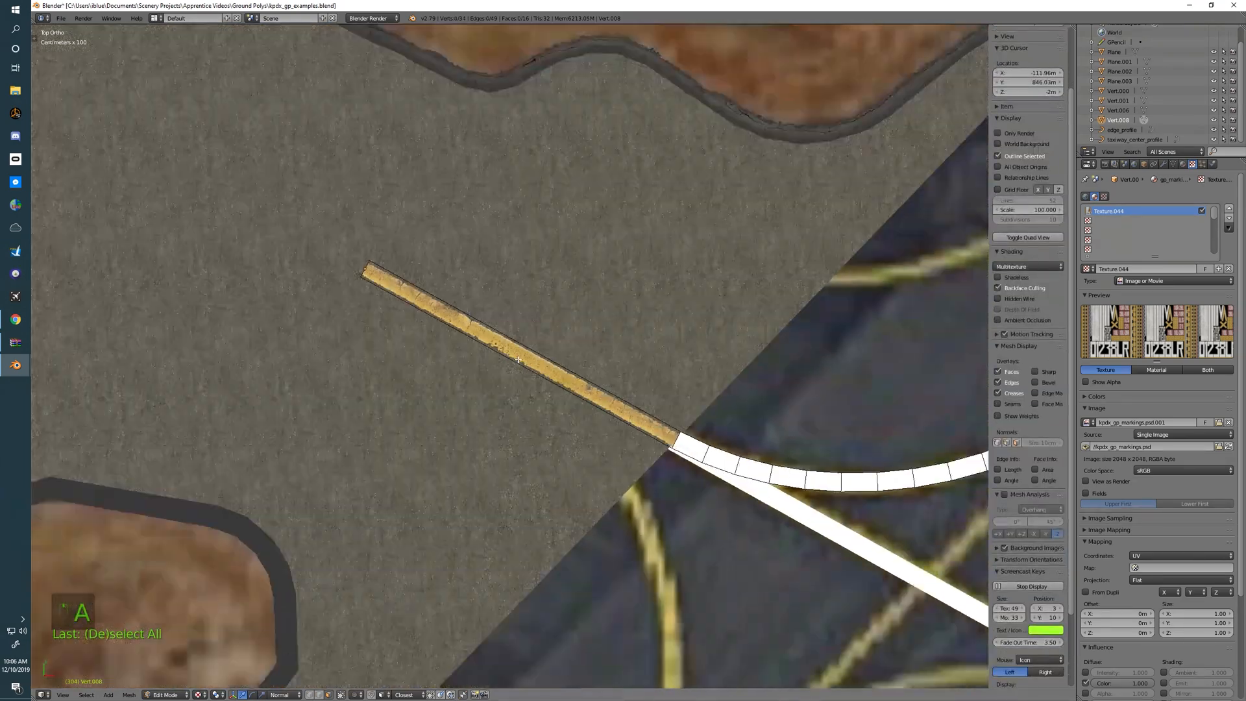
- Select all faces of the curved taxiway line and unwrap them with Follow Active Quads, using Length Average as the edge length mode
{"action": "key", "text": "a"}
{"action": "middle_click_drag", "start_coordinate": [657, 385], "coordinate": [516, 383], "text": "shift"}
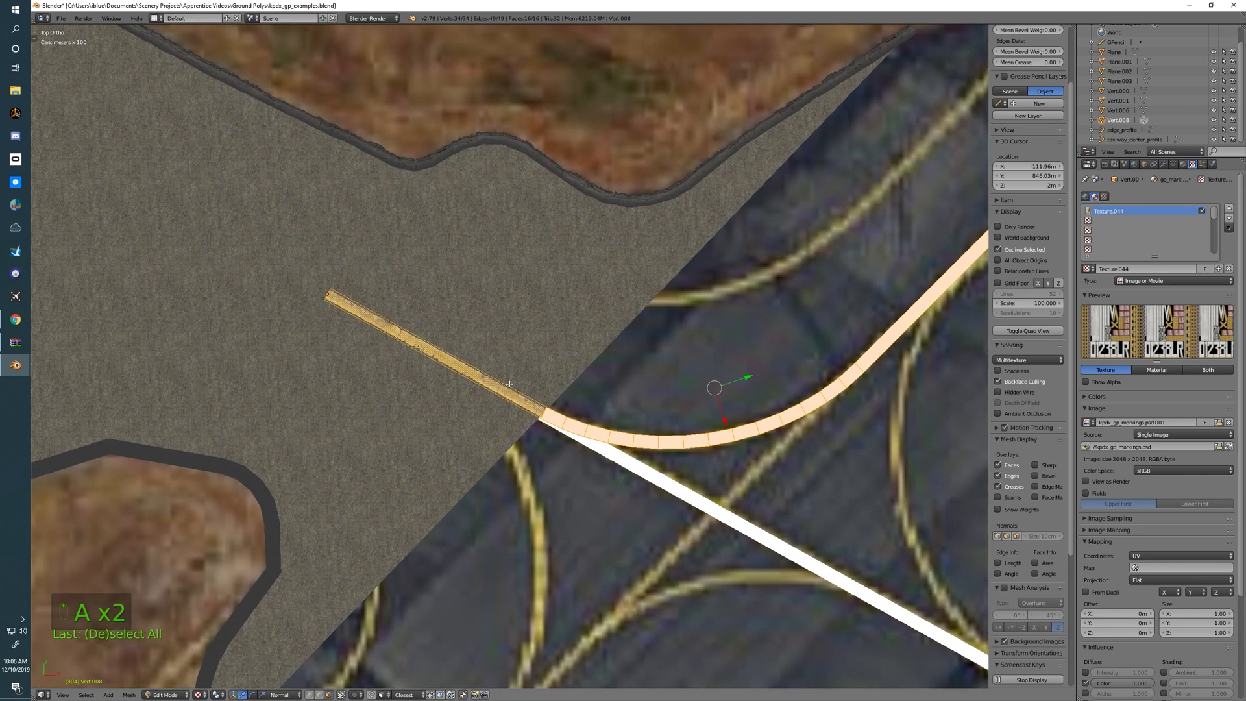
{"action": "key", "text": "alt+z"}
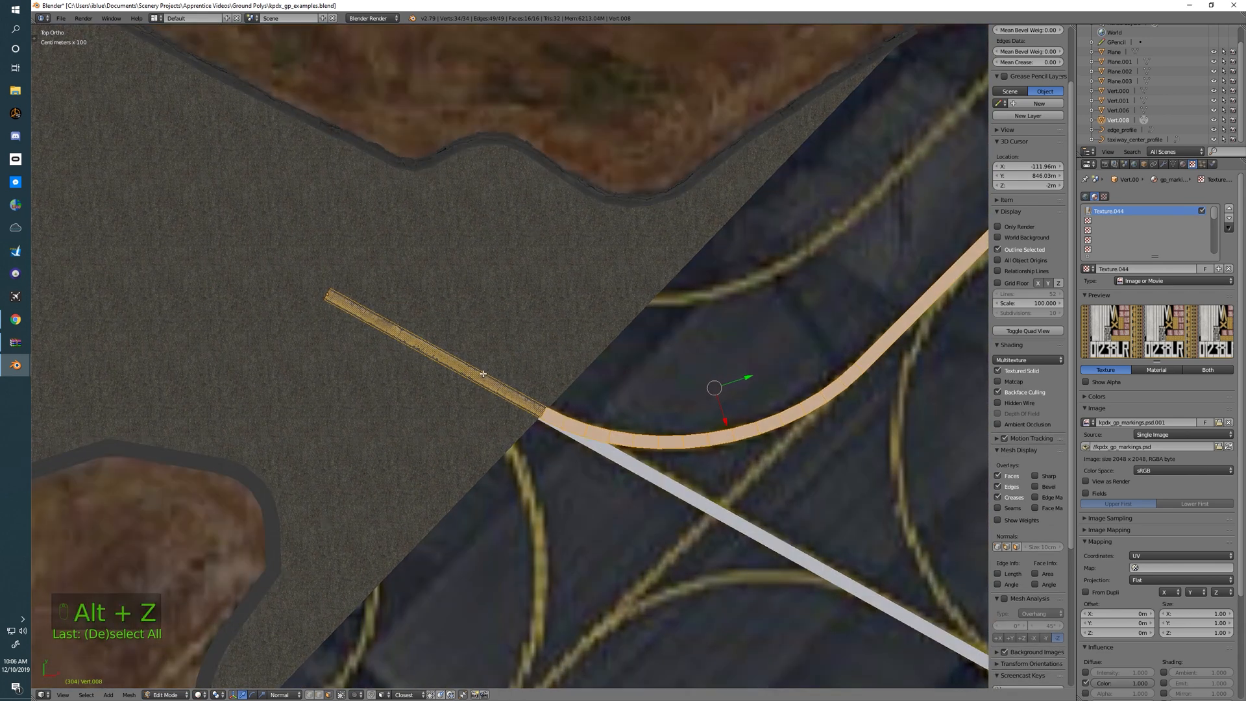
{"action": "key", "text": "z"}
{"action": "middle_click_drag", "start_coordinate": [482, 352], "coordinate": [382, 309], "text": "shift"}
{"action": "scroll", "coordinate": [382, 309], "scroll_direction": "down", "scroll_amount": 2}
{"action": "middle_click_drag", "start_coordinate": [576, 310], "coordinate": [553, 338], "text": "shift"}
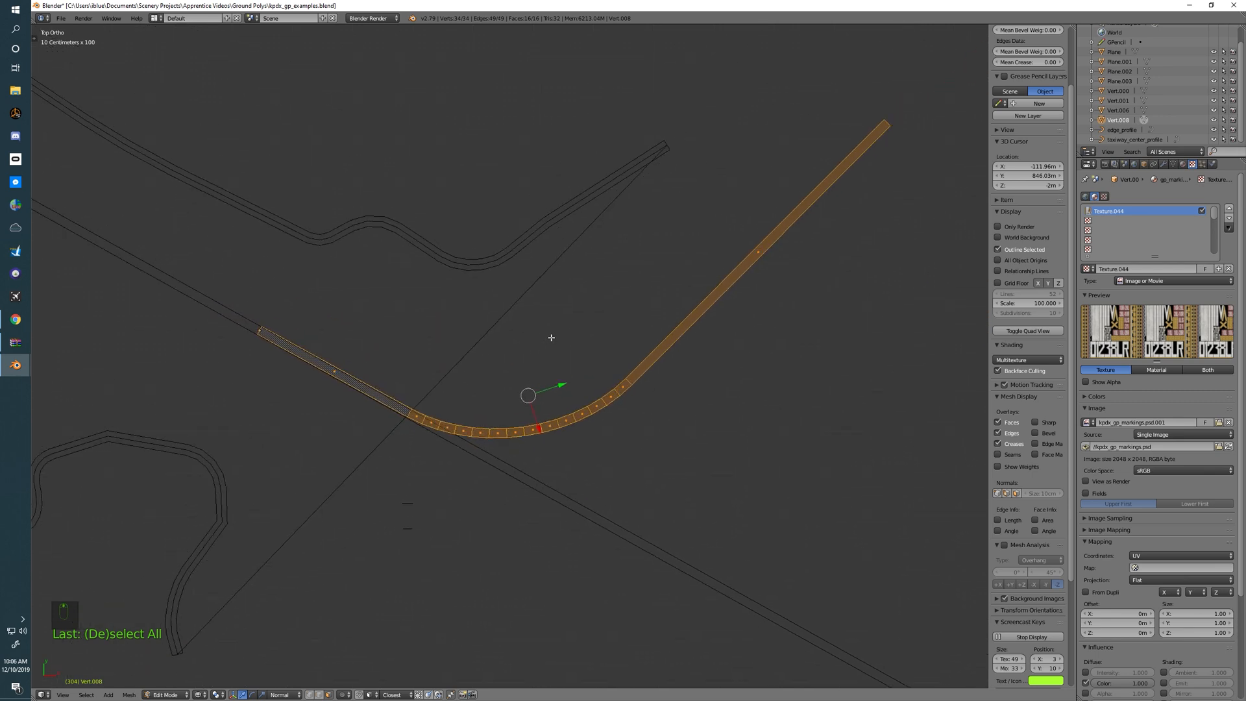
{"action": "key", "text": "u"}
{"action": "left_click", "coordinate": [553, 367]}
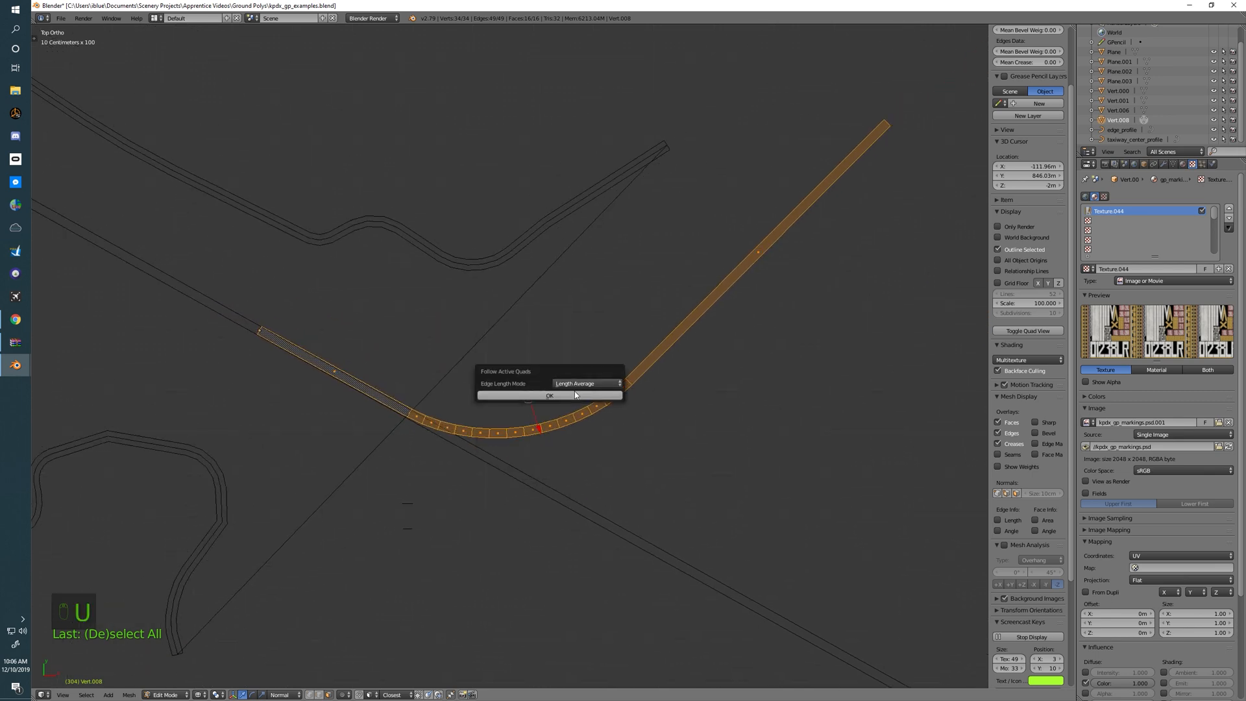
{"action": "left_click", "coordinate": [575, 392]}
- Restore textured shading and leave Edit Mode on the curved taxiway line
{"action": "key", "text": "alt+z"}
{"action": "scroll", "coordinate": [528, 441], "scroll_direction": "up", "scroll_amount": 2}
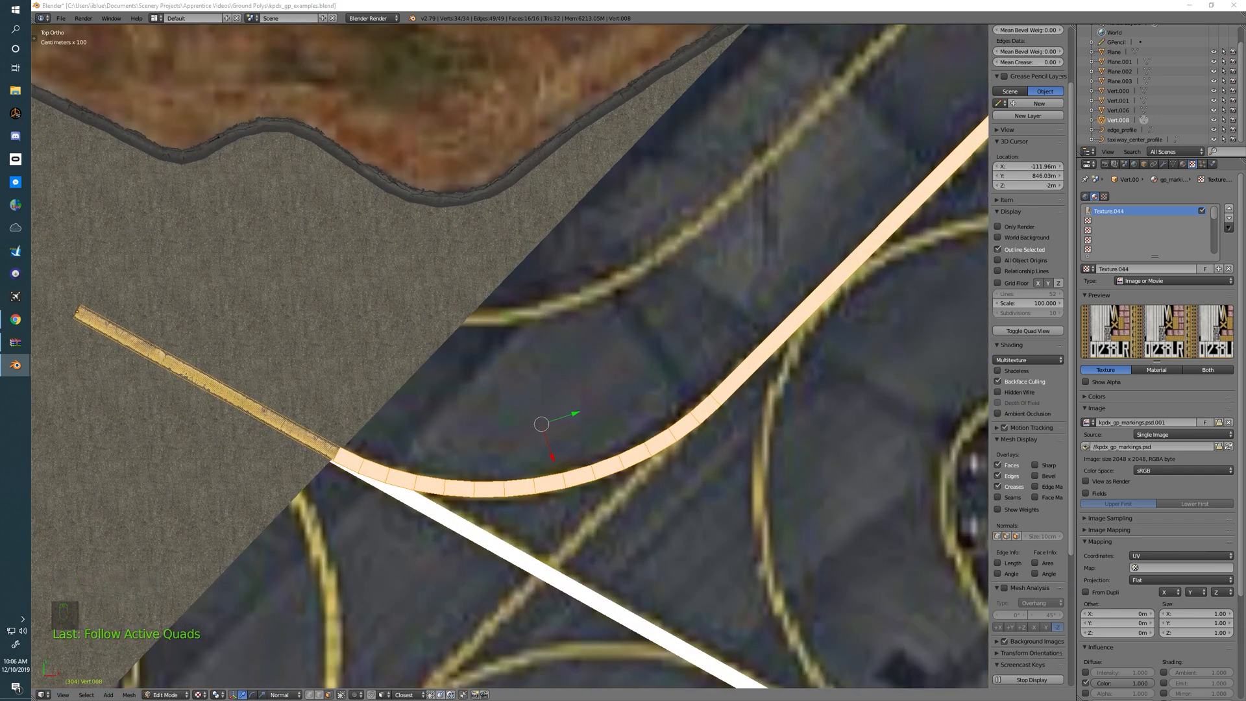
{"action": "scroll", "coordinate": [546, 526], "scroll_direction": "up", "scroll_amount": 3}
{"action": "key", "text": "Tab"}
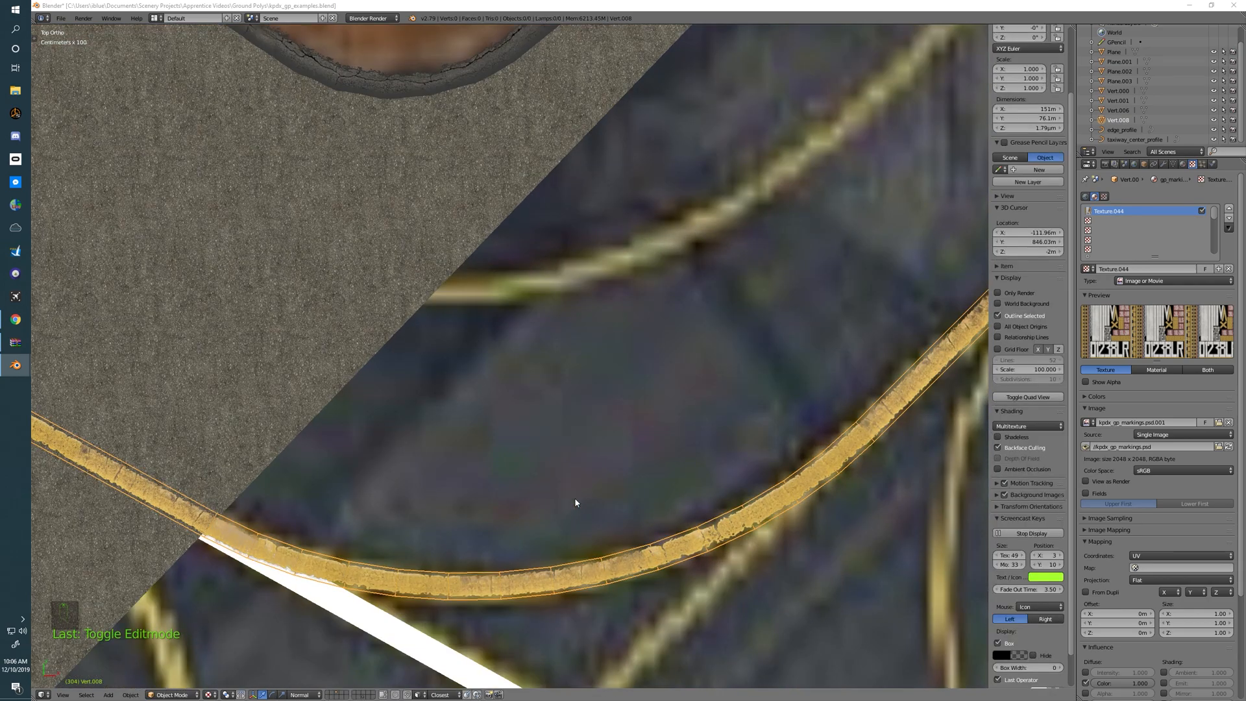
- Deselect everything and inspect the yellow texture along the full curved taxiway line in top view
{"action": "middle_click_drag", "start_coordinate": [701, 504], "coordinate": [359, 432]}
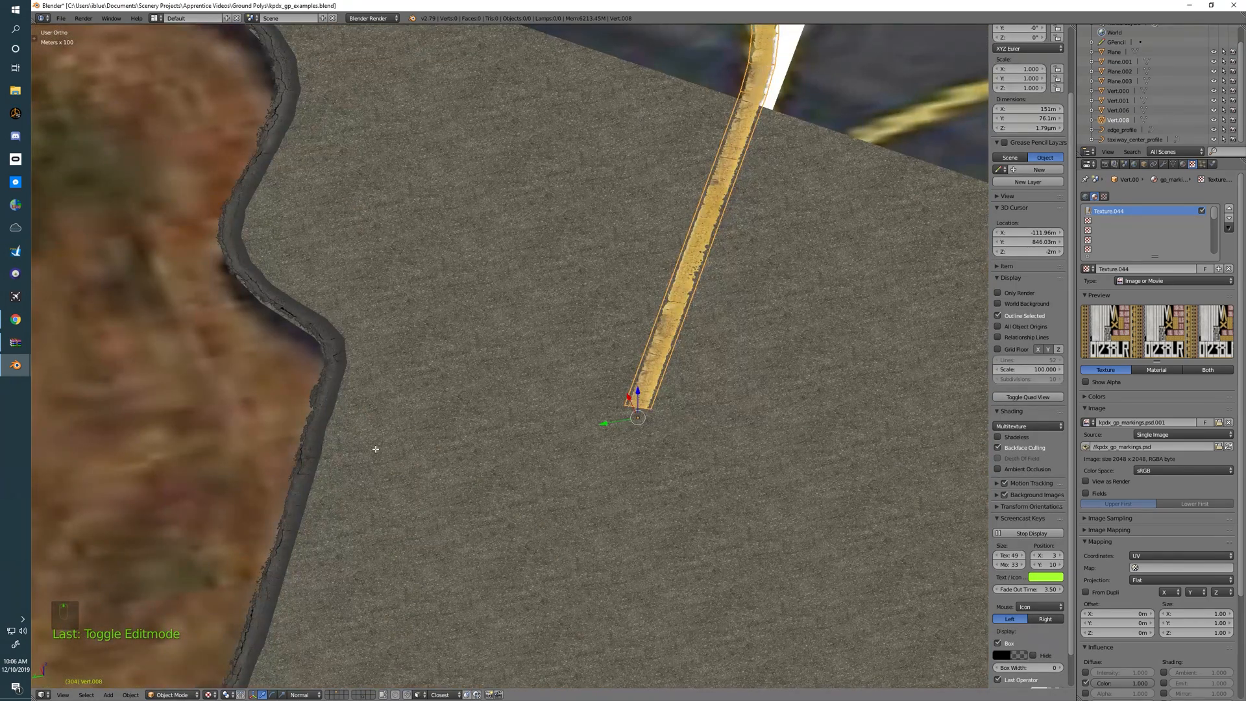
{"action": "key", "text": "KP_7"}
{"action": "scroll", "coordinate": [568, 417], "scroll_direction": "up", "scroll_amount": 4}
{"action": "key", "text": "a"}
{"action": "key", "text": "a"}
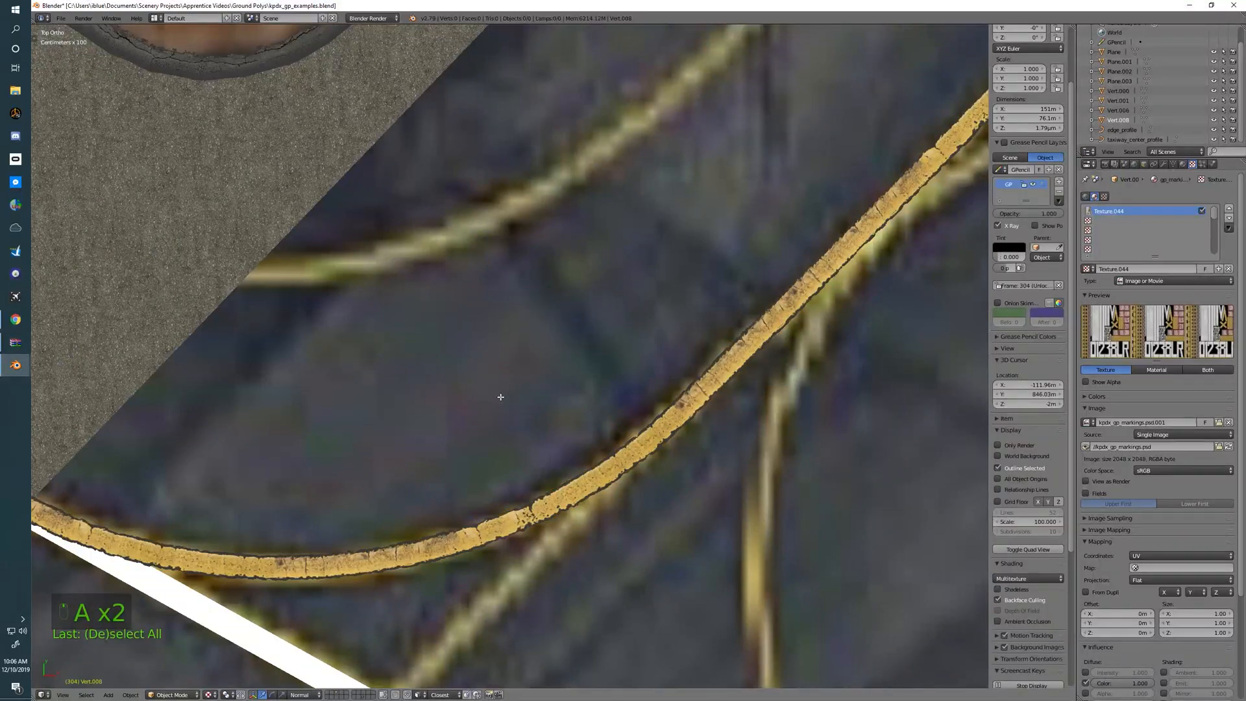
{"action": "middle_click_drag", "start_coordinate": [462, 370], "coordinate": [309, 386], "text": "shift"}
{"action": "scroll", "coordinate": [311, 385], "scroll_direction": "down", "scroll_amount": 4}
{"action": "middle_click_drag", "start_coordinate": [596, 276], "coordinate": [493, 426], "text": "shift"}
{"action": "middle_click_drag", "start_coordinate": [705, 315], "coordinate": [432, 494], "text": "shift"}
{"action": "scroll", "coordinate": [553, 395], "scroll_direction": "up", "scroll_amount": 1}
{"action": "middle_click_drag", "start_coordinate": [462, 417], "coordinate": [634, 361], "text": "shift"}
{"action": "scroll", "coordinate": [641, 375], "scroll_direction": "up", "scroll_amount": 3}
{"action": "middle_click_drag", "start_coordinate": [601, 412], "coordinate": [783, 306], "text": "shift"}
{"action": "middle_click_drag", "start_coordinate": [318, 571], "coordinate": [606, 179], "text": "shift"}
{"action": "middle_click_drag", "start_coordinate": [504, 427], "coordinate": [738, 241], "text": "shift"}
{"action": "scroll", "coordinate": [448, 444], "scroll_direction": "down", "scroll_amount": 7}
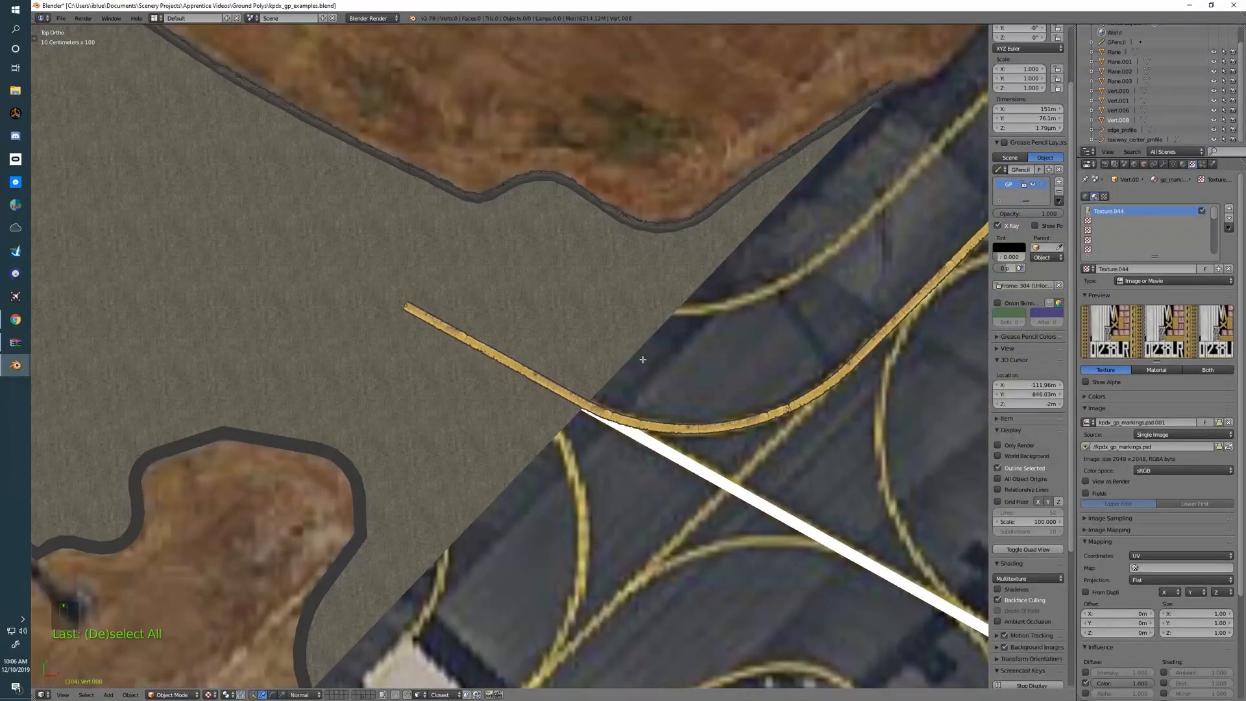
- Review the wider airport layout, from the untextured straight line and runway threshold planes to the textured pavement
{"action": "middle_click_drag", "start_coordinate": [650, 359], "coordinate": [438, 361], "text": "shift"}
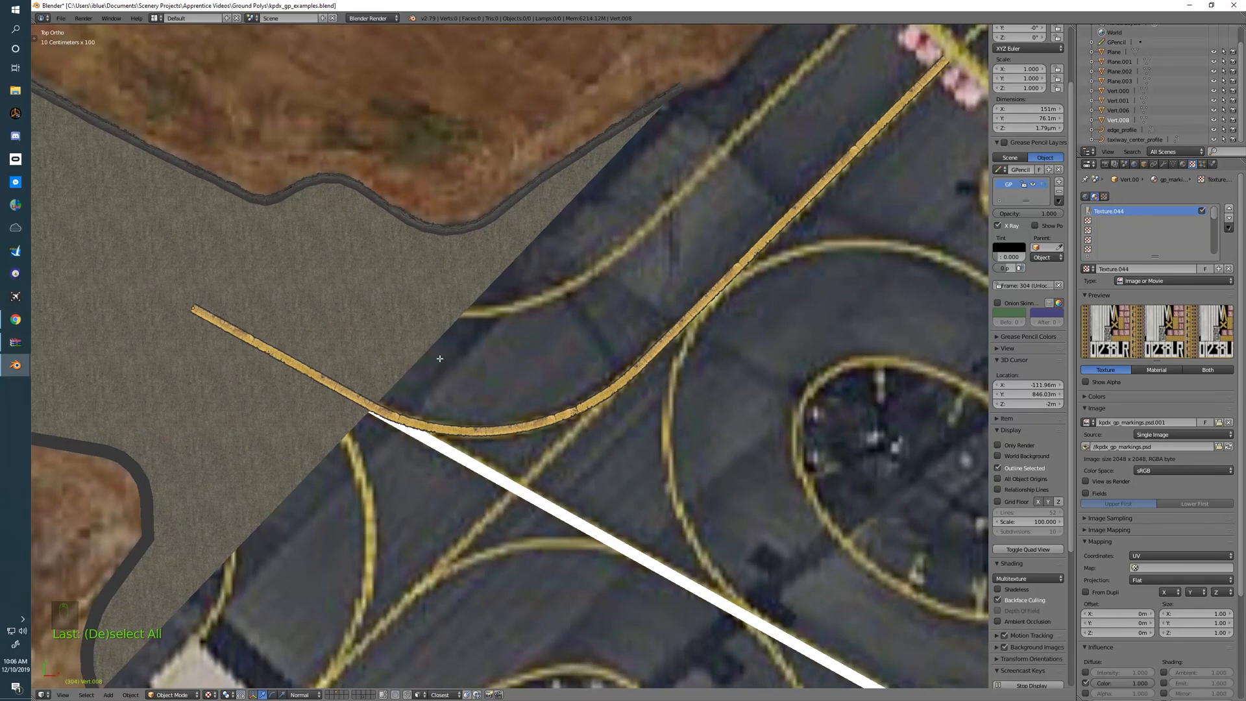
{"action": "scroll", "coordinate": [469, 413], "scroll_direction": "down", "scroll_amount": 4}
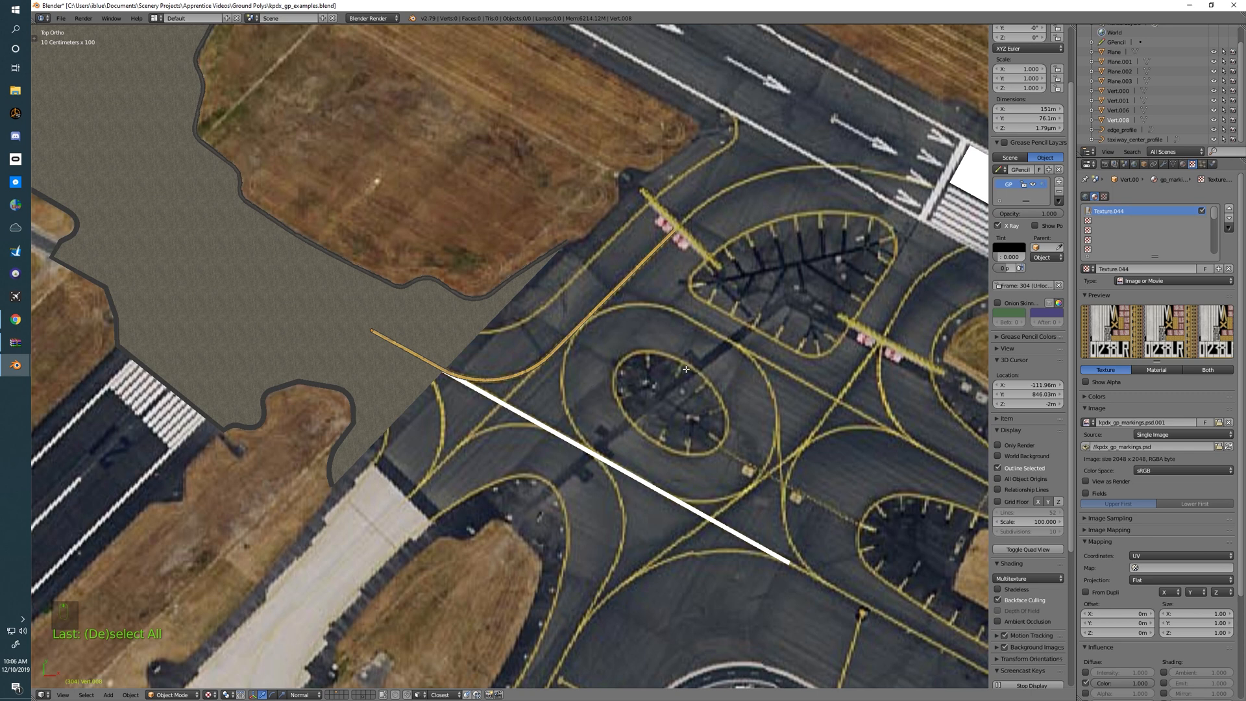
{"action": "middle_click_drag", "start_coordinate": [682, 248], "coordinate": [558, 311], "text": "shift"}
{"action": "scroll", "coordinate": [619, 319], "scroll_direction": "up", "scroll_amount": 2}
{"action": "middle_click_drag", "start_coordinate": [759, 311], "coordinate": [620, 363], "text": "shift"}
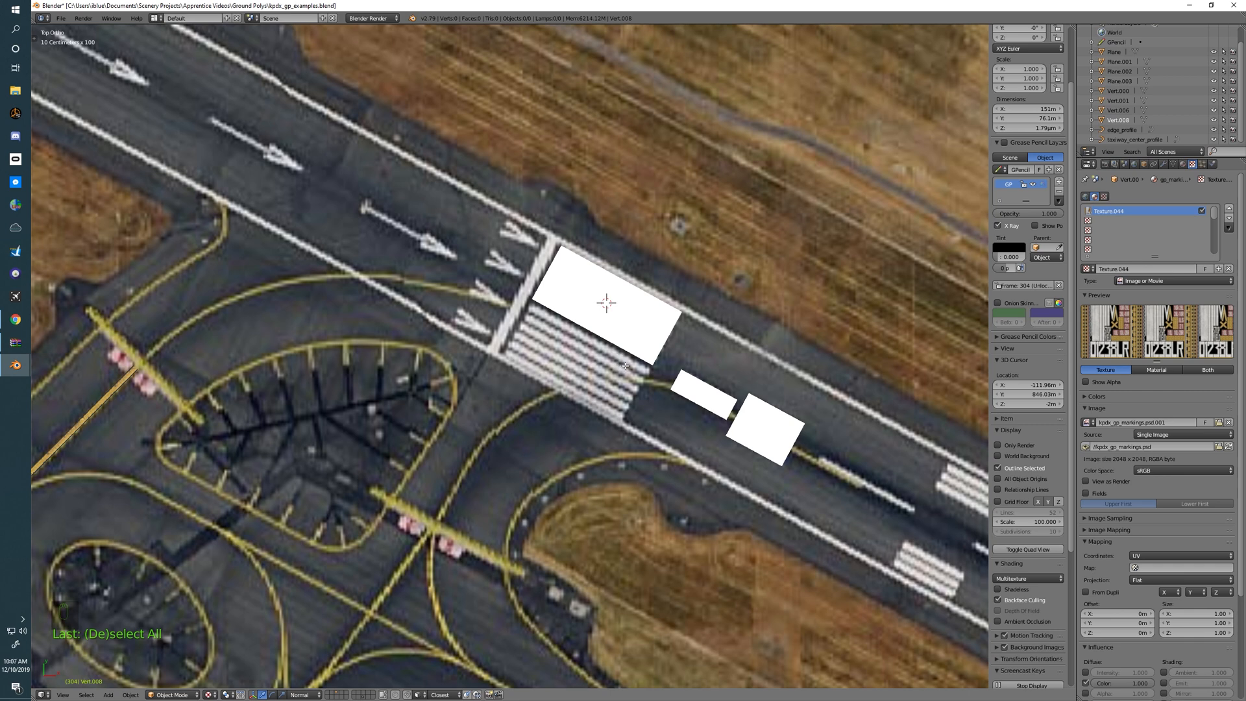
{"action": "middle_click_drag", "start_coordinate": [531, 409], "coordinate": [738, 306], "text": "shift"}
{"action": "scroll", "coordinate": [737, 306], "scroll_direction": "down", "scroll_amount": 4}
{"action": "middle_click_drag", "start_coordinate": [259, 211], "coordinate": [618, 365], "text": "shift"}
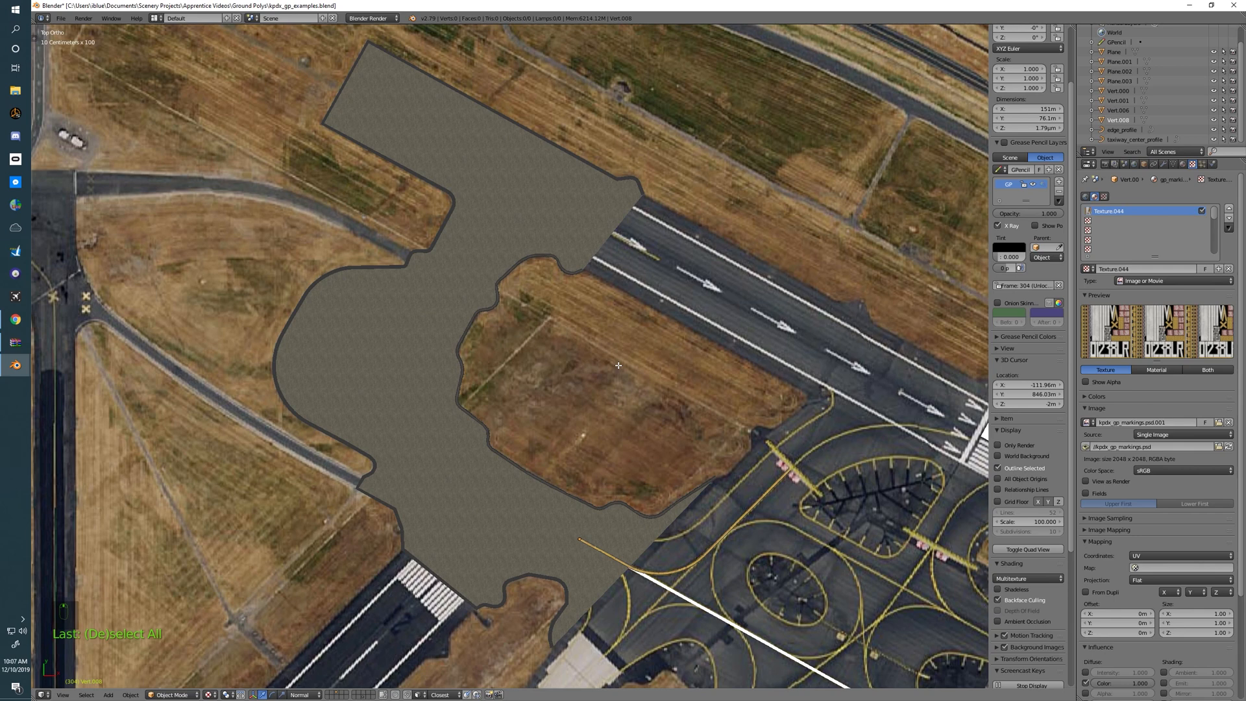